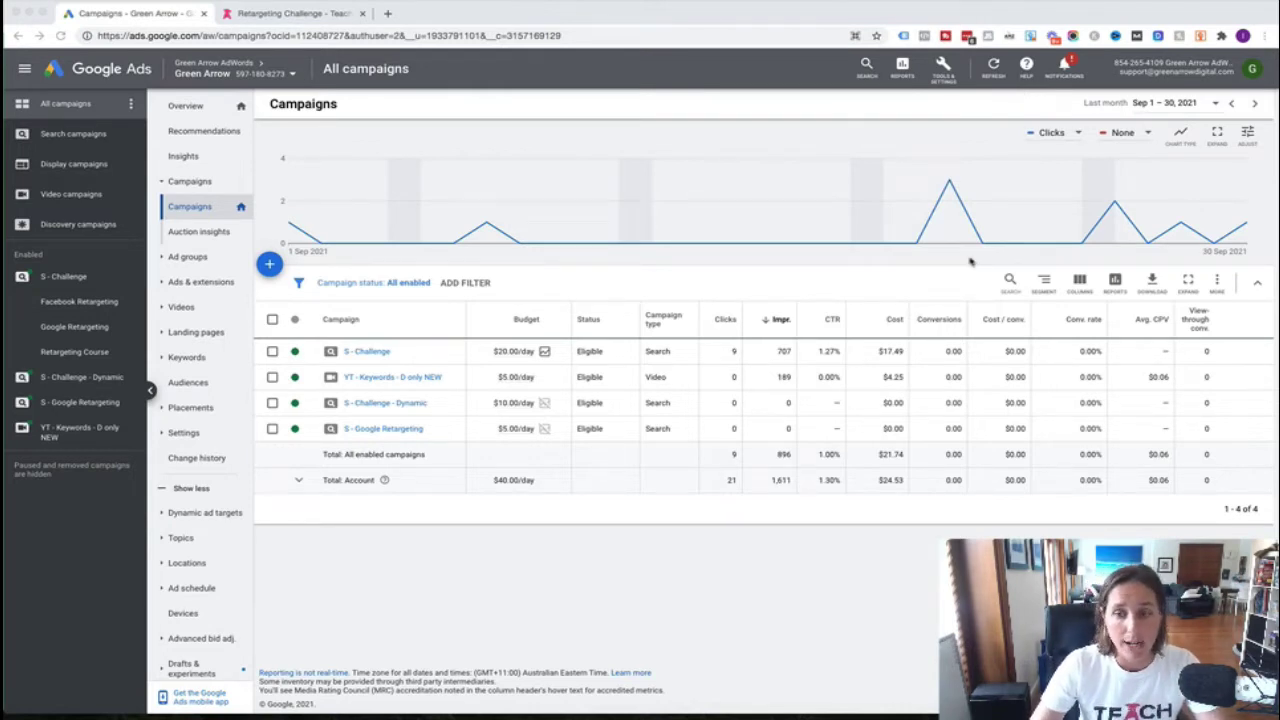
# Start a new campaign and choose to create it without a goal's guidance.
pyautogui.click(827, 543)
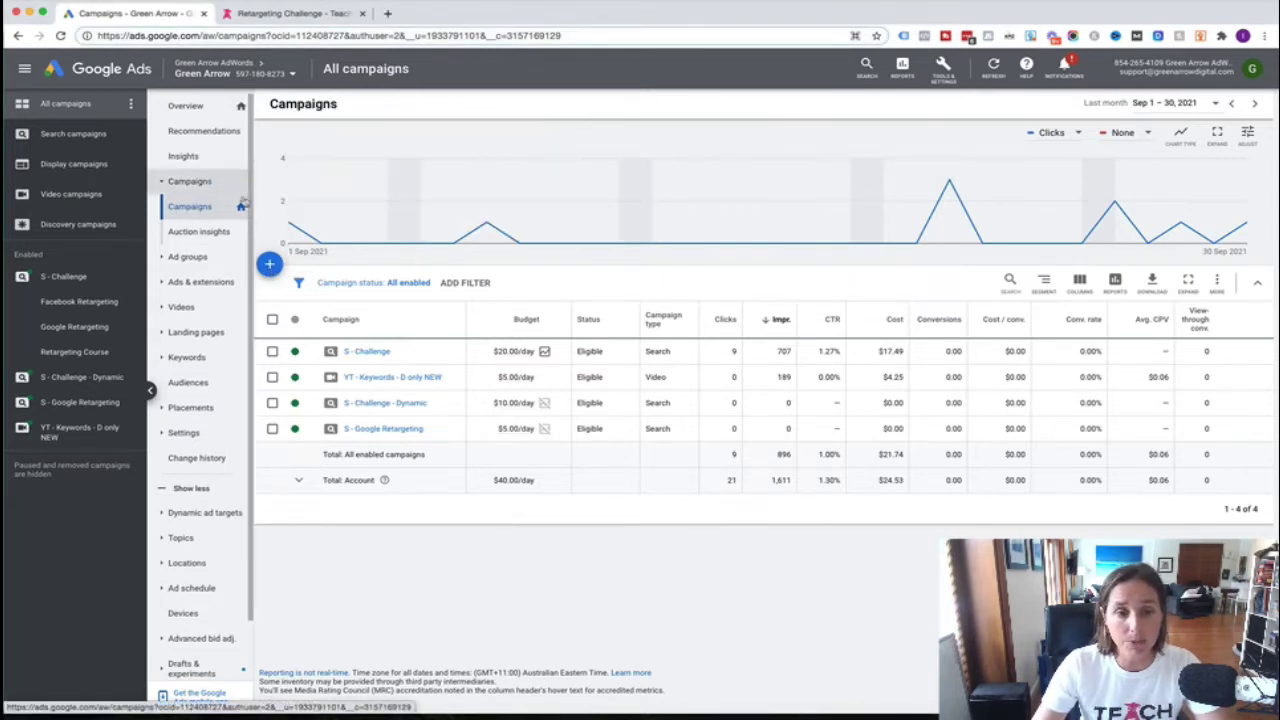
pyautogui.click(269, 265)
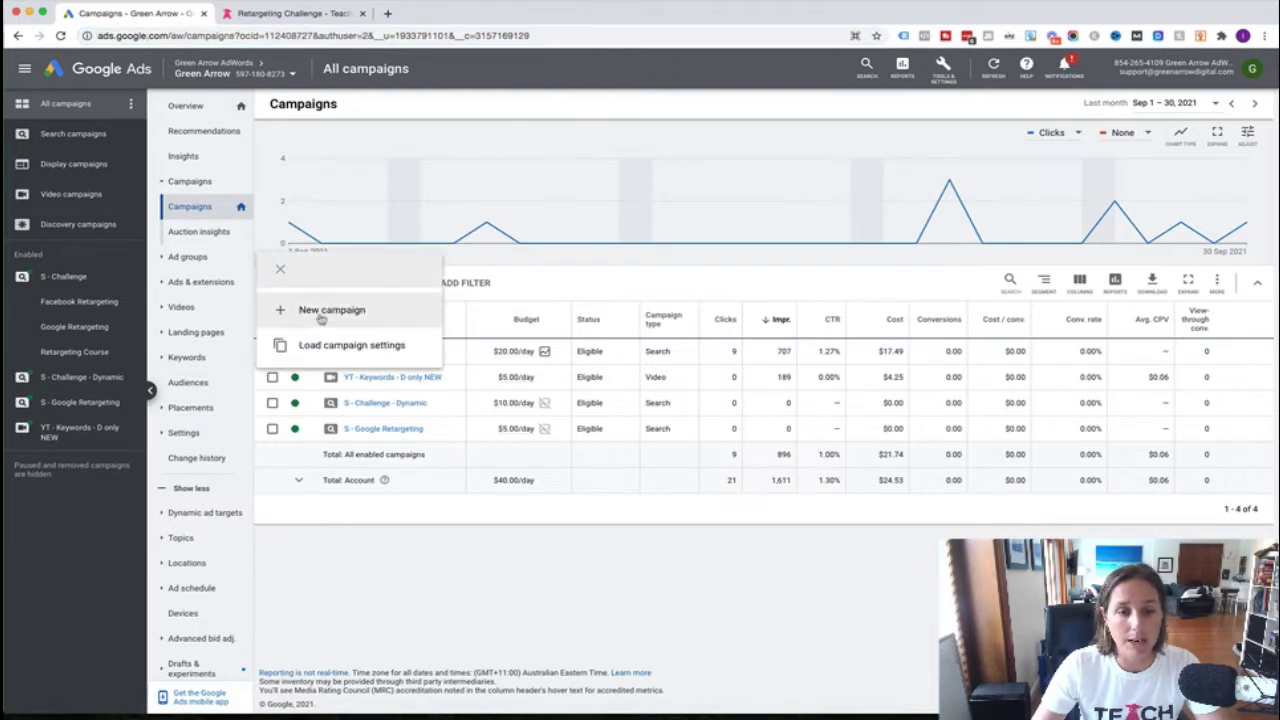
pyautogui.click(325, 310)
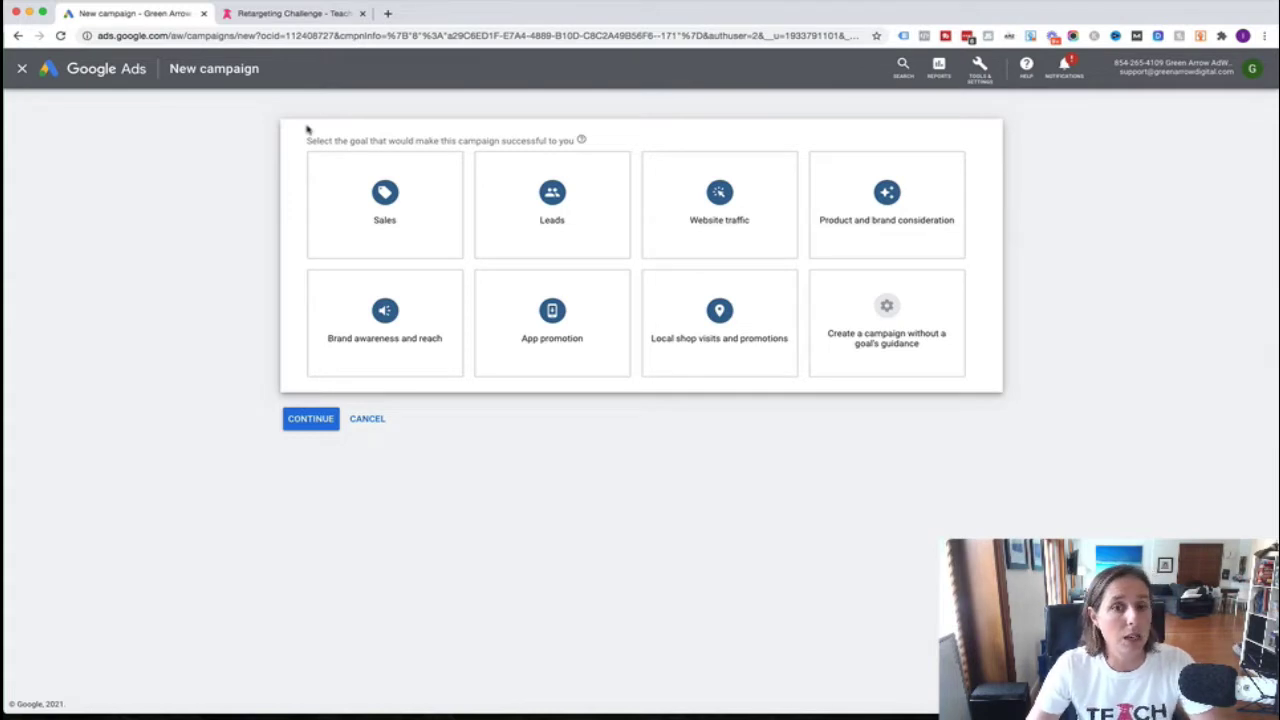
pyautogui.moveTo(306, 138); pyautogui.dragTo(578, 139)
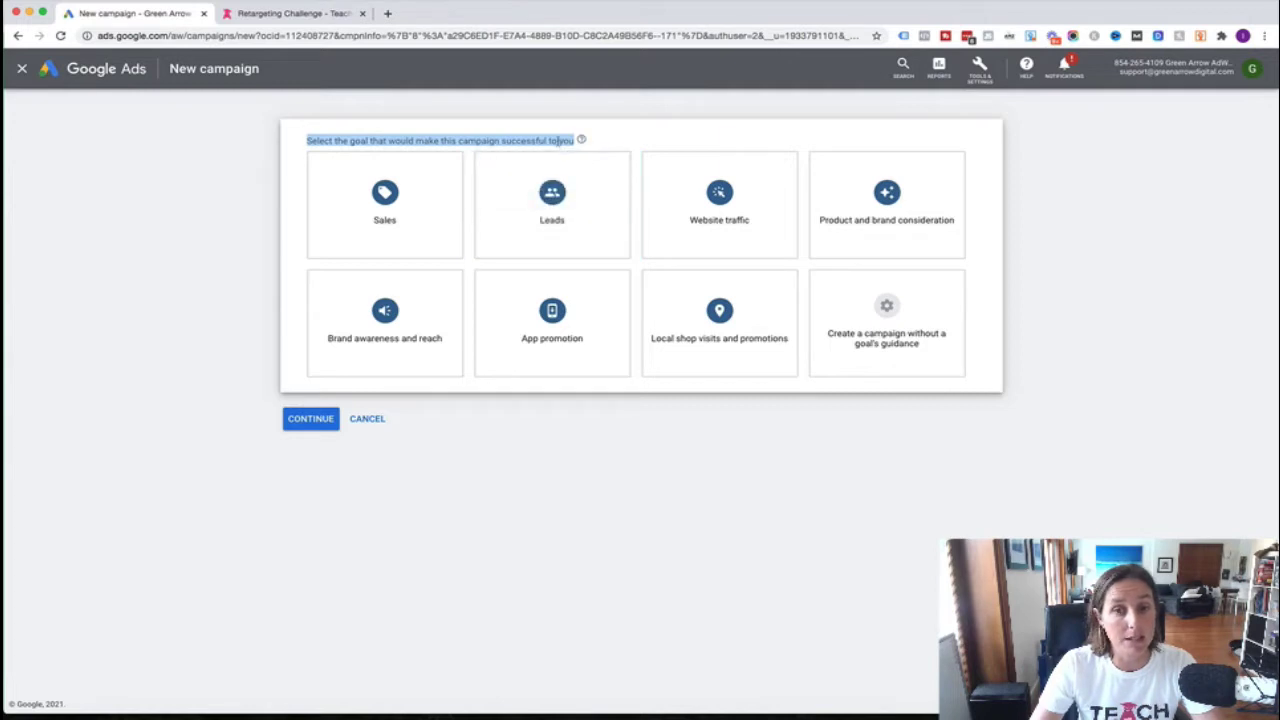
pyautogui.click(557, 141)
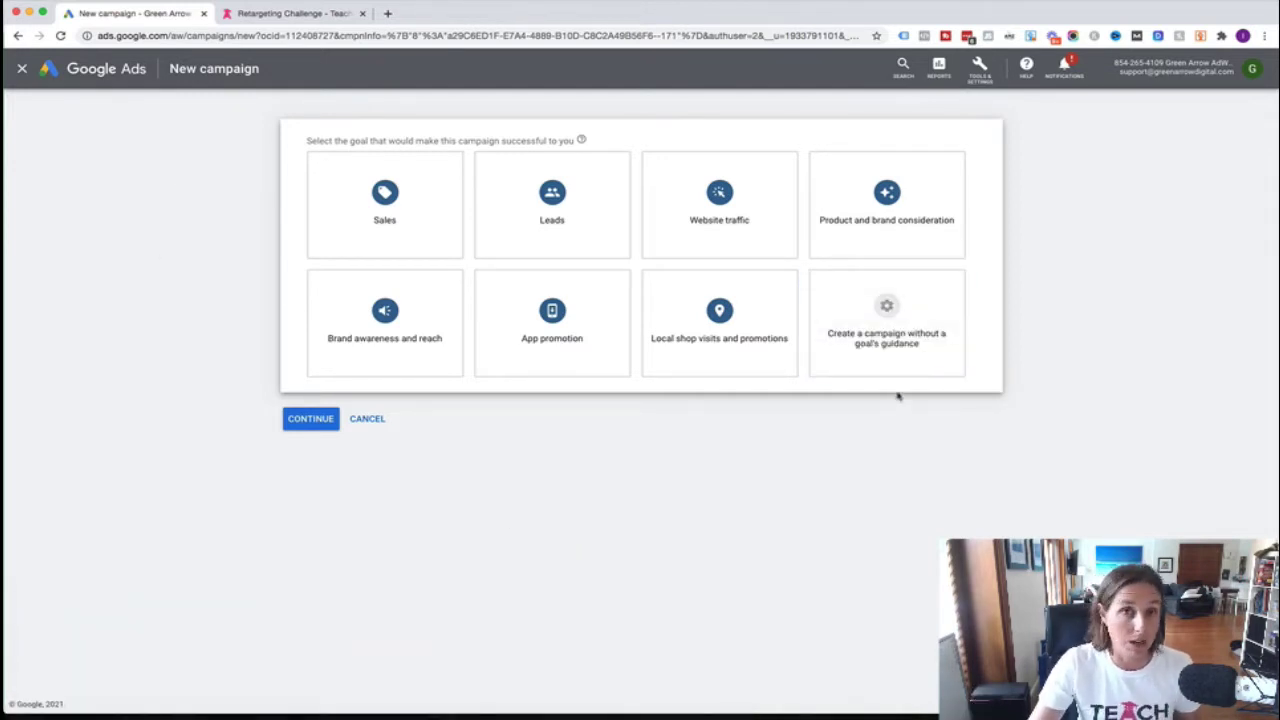
pyautogui.click(906, 336)
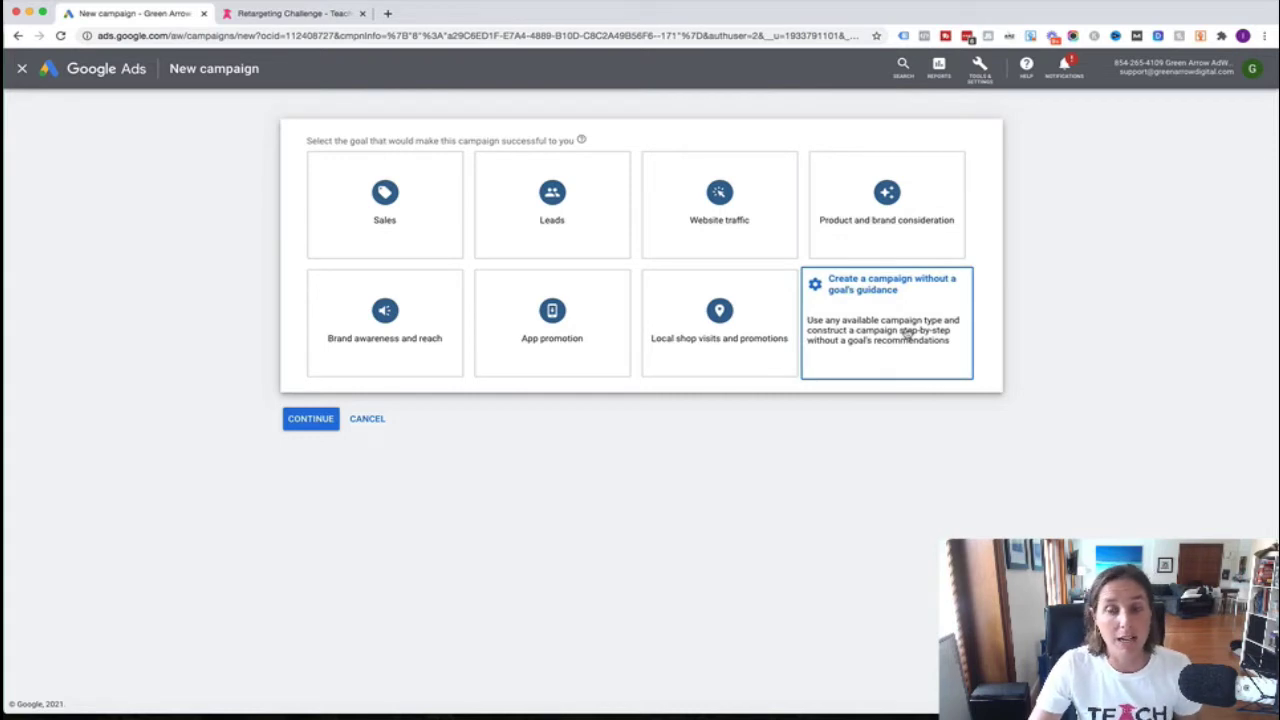
pyautogui.click(906, 336)
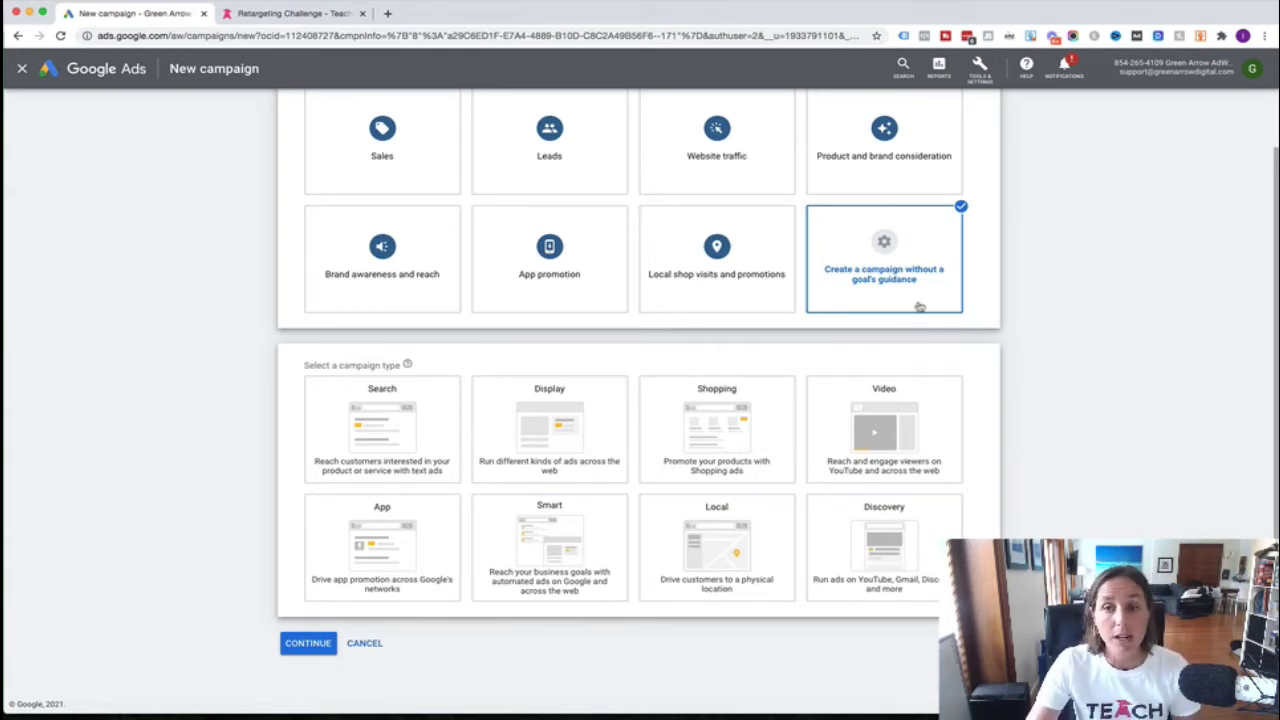
# Choose Search as the campaign type and continue to the campaign settings without selecting any desired results.
pyautogui.moveTo(905, 284)
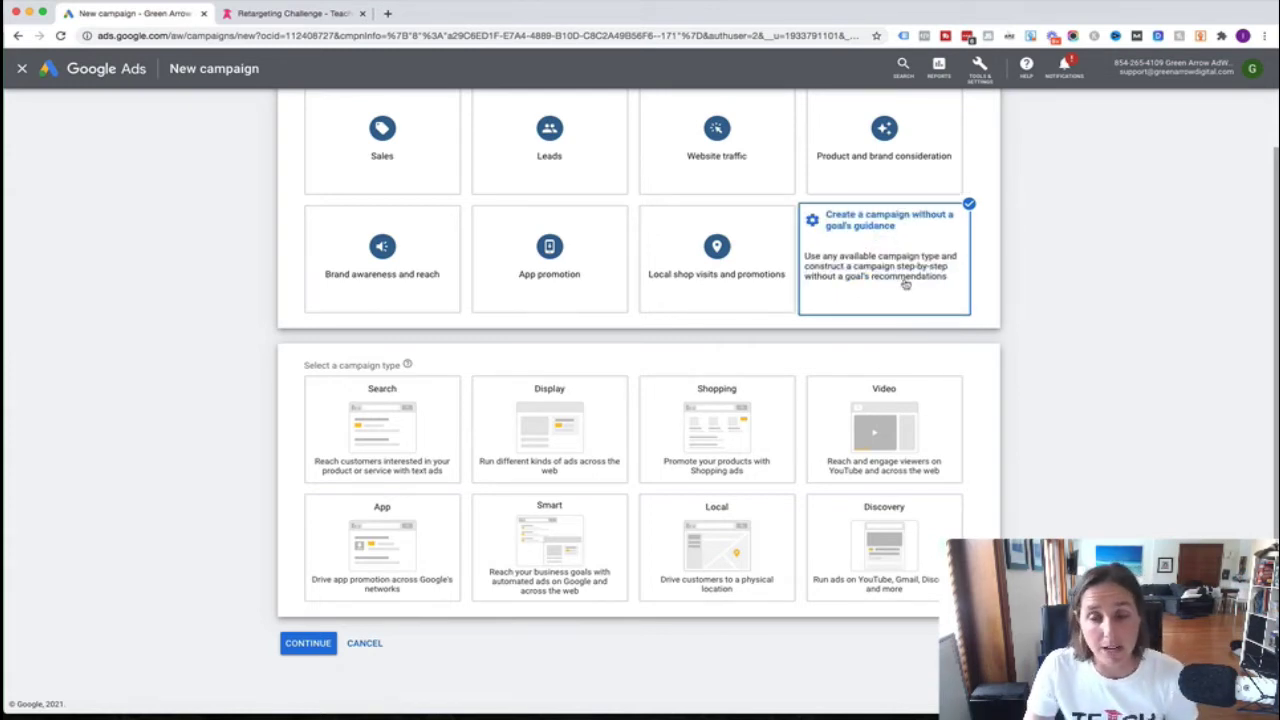
pyautogui.moveTo(378, 430)
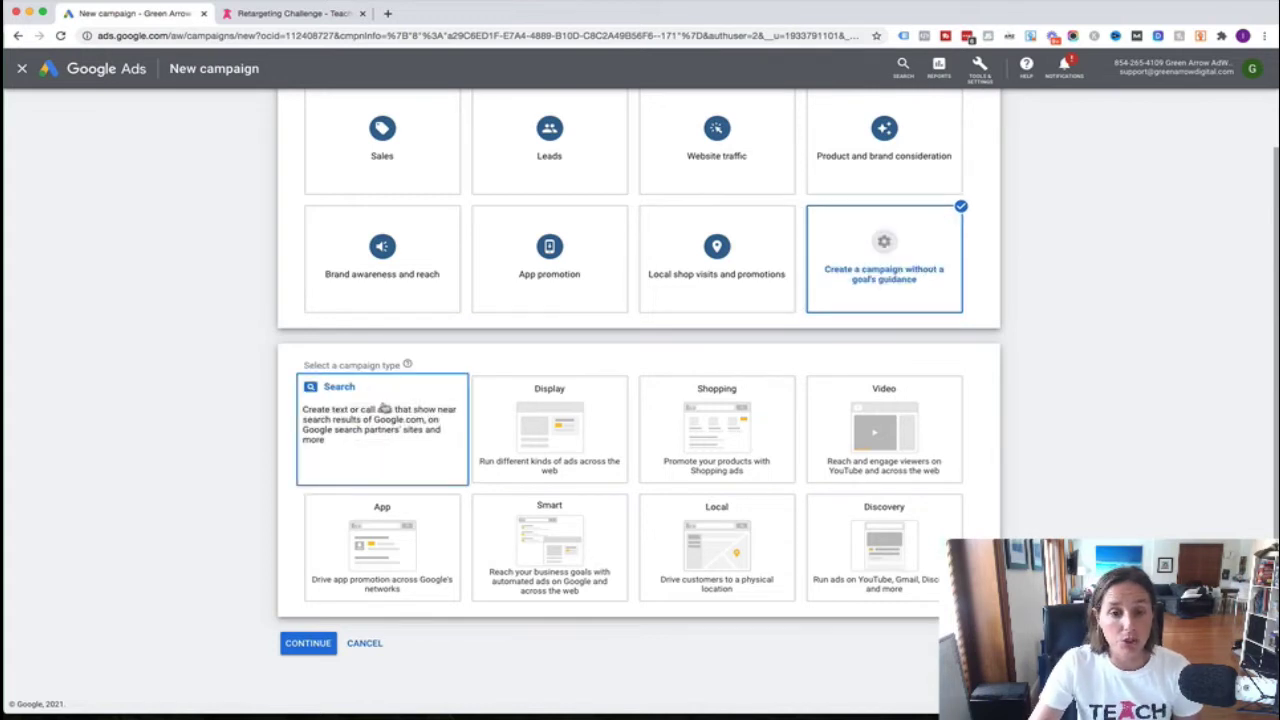
pyautogui.click(378, 430)
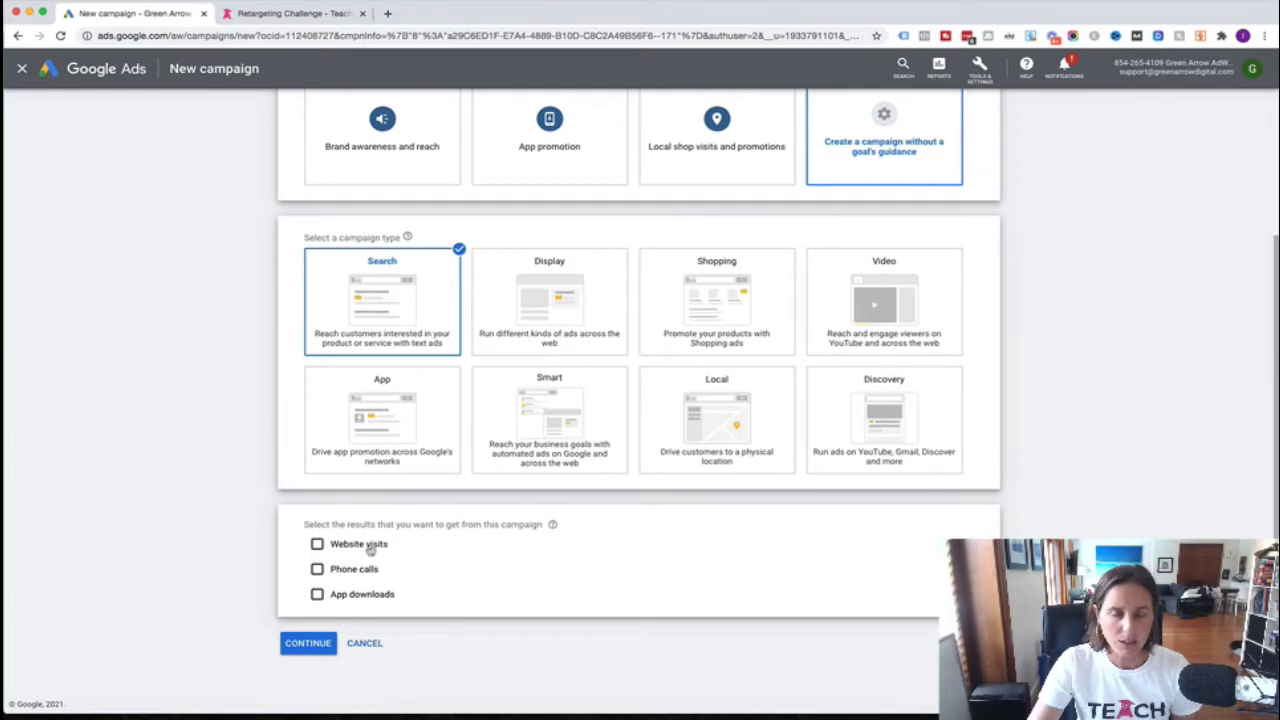
pyautogui.click(310, 643)
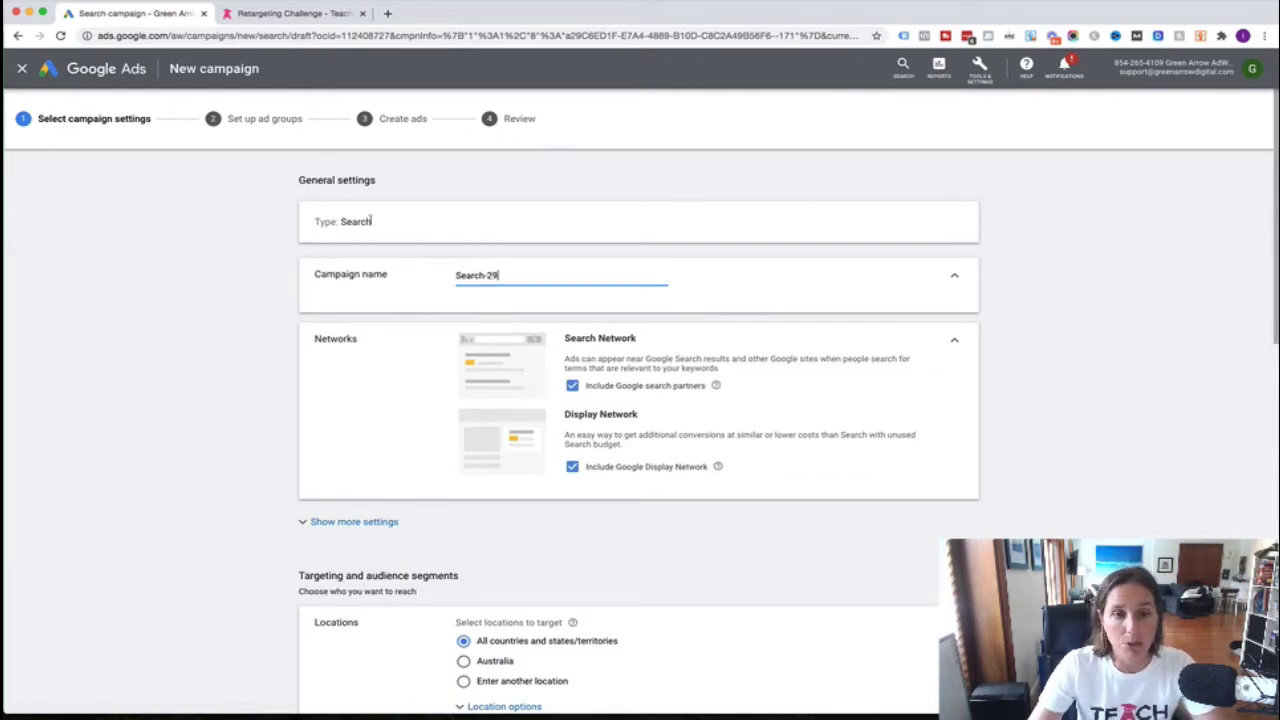
# Name the campaign "S - test campaign".
pyautogui.moveTo(508, 276); pyautogui.dragTo(443, 281)
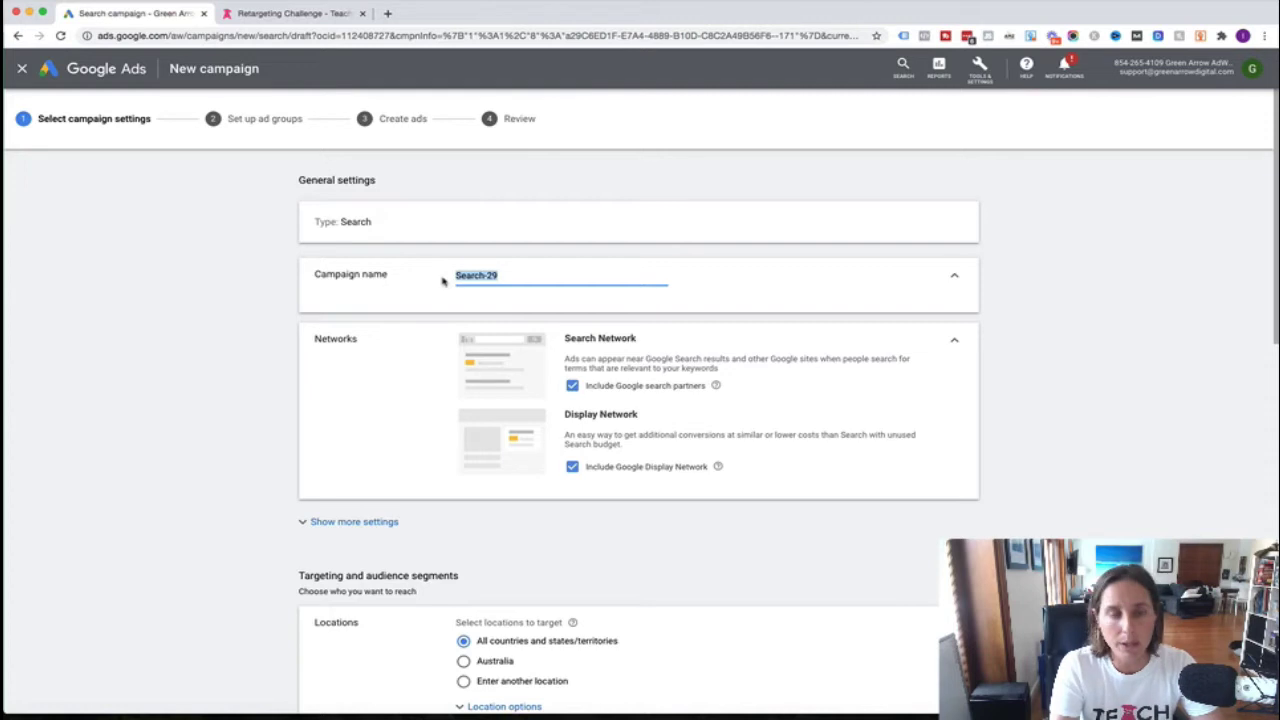
pyautogui.write('S >')
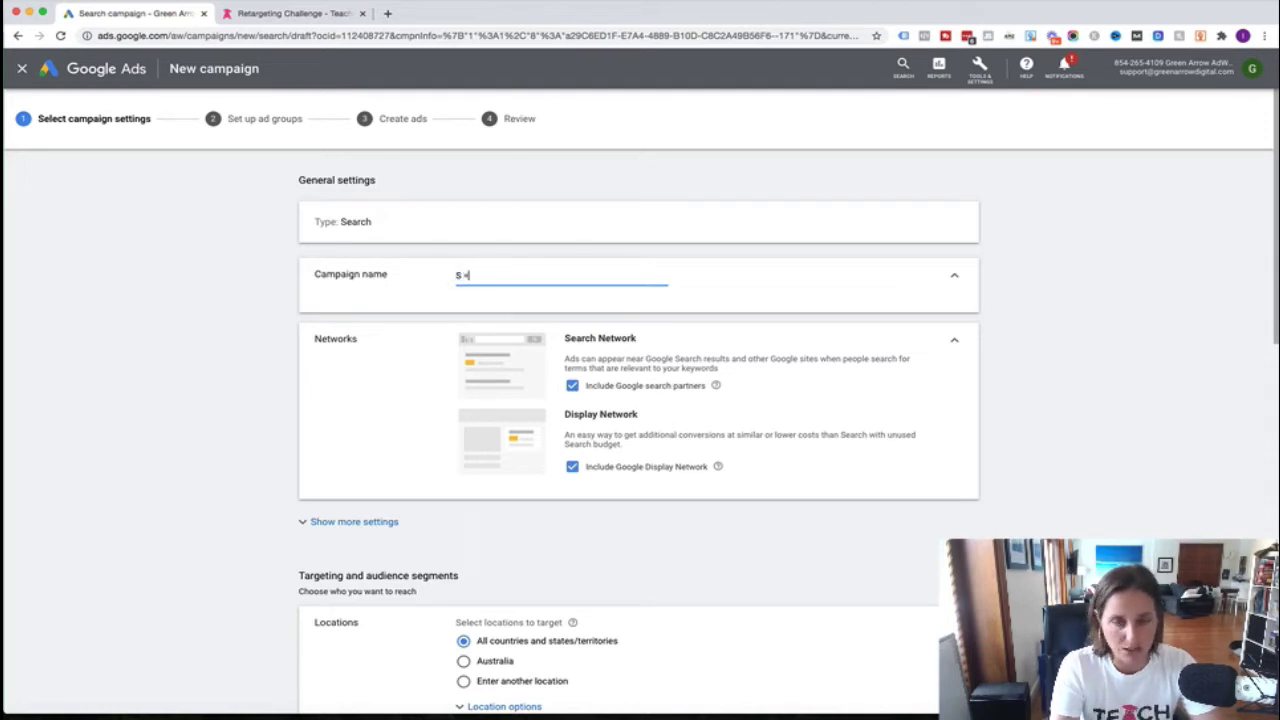
pyautogui.press('BackSpace')
pyautogui.write('- tea')
pyautogui.write('t campaign')
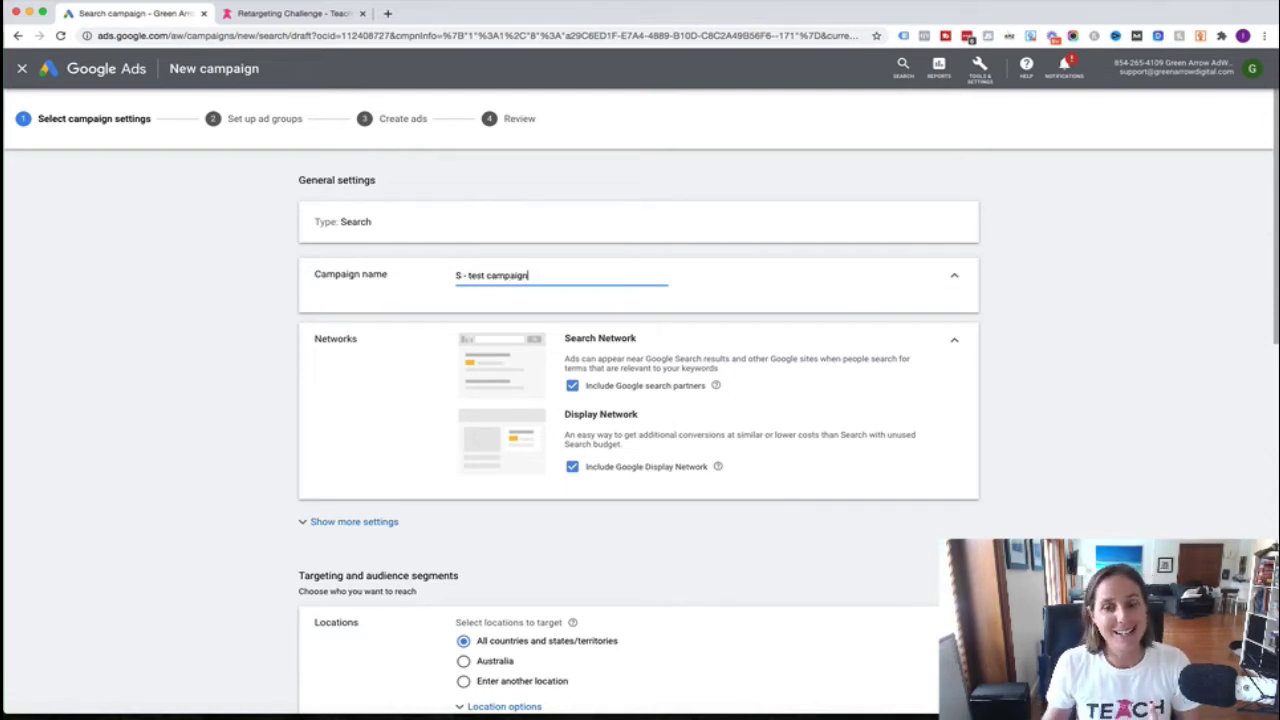
# Exclude the Google Display Network and Google search partners from the campaign's networks.
pyautogui.scroll(-2, 414, 434)
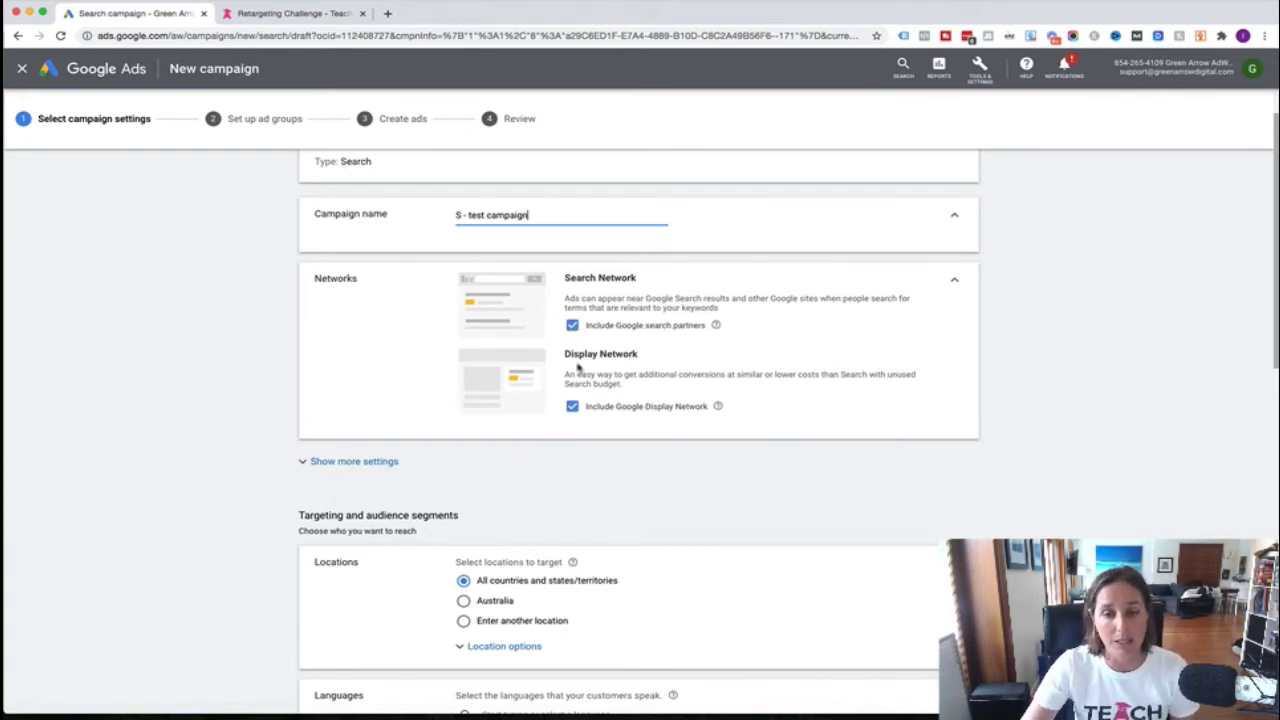
pyautogui.click(572, 406)
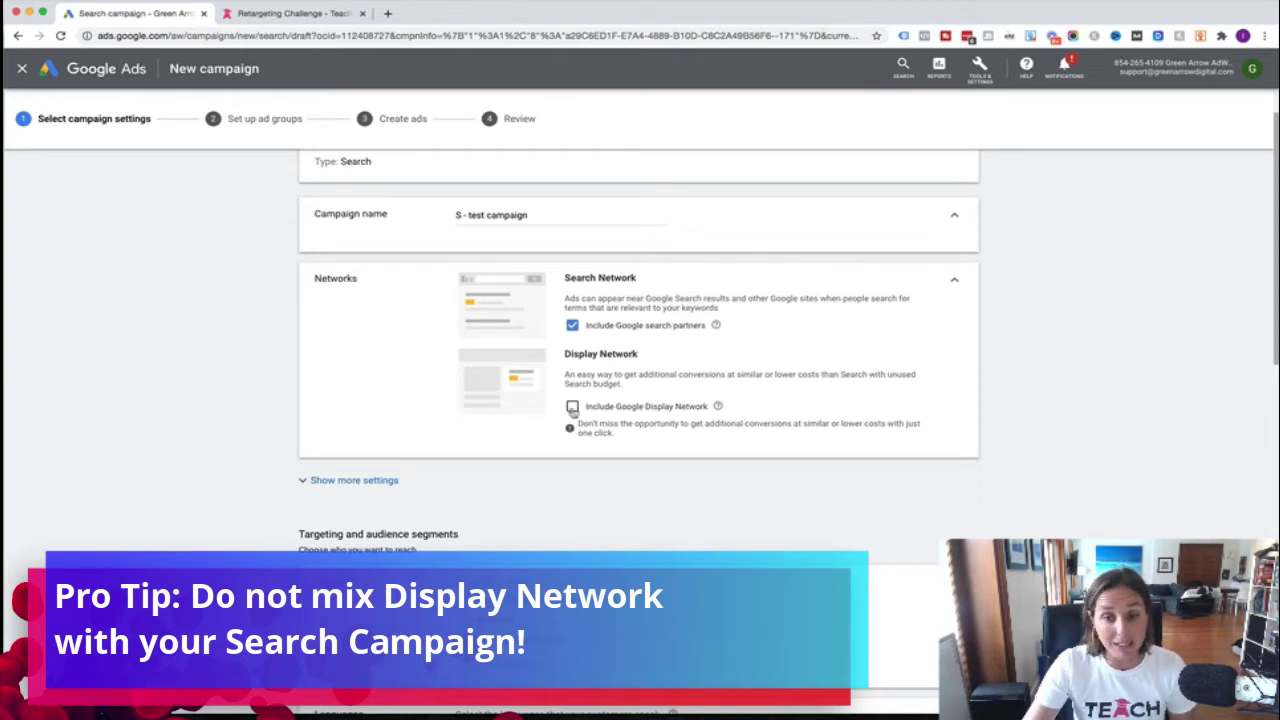
pyautogui.click(572, 327)
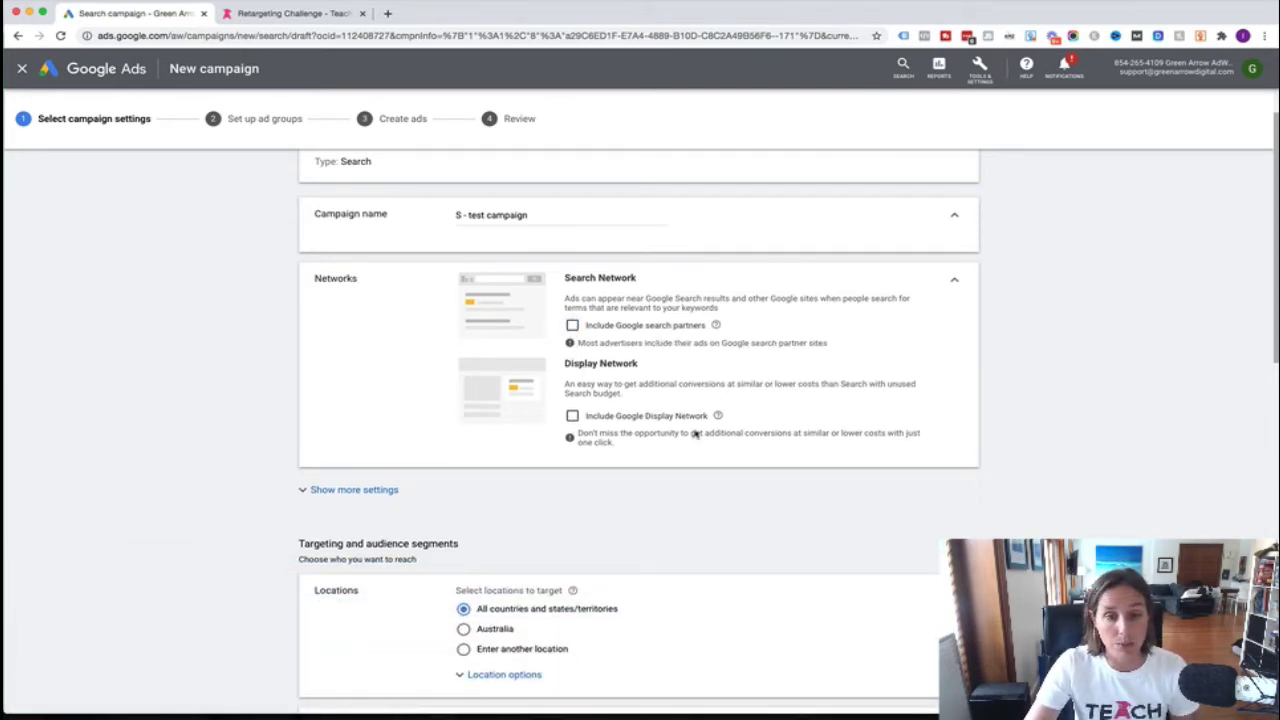
# Show the additional campaign settings and expand the ad schedule for editing.
pyautogui.scroll(-1, 690, 433)
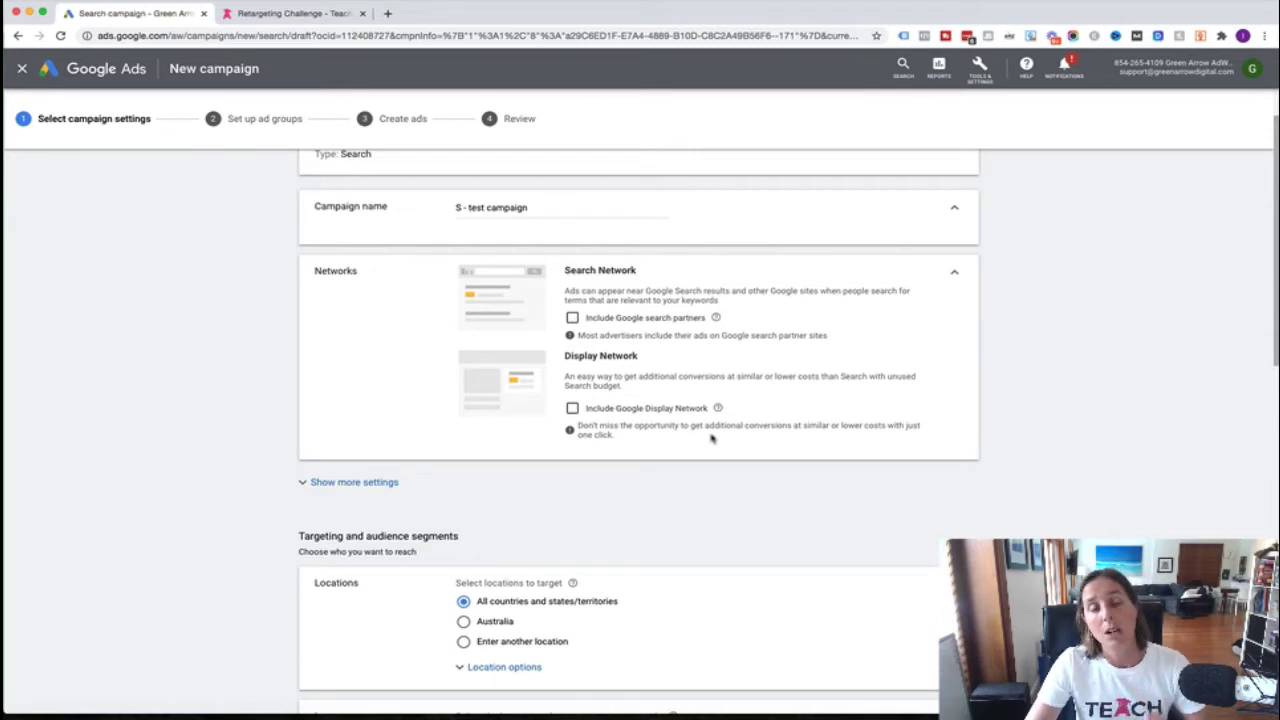
pyautogui.scroll(-1, 712, 438)
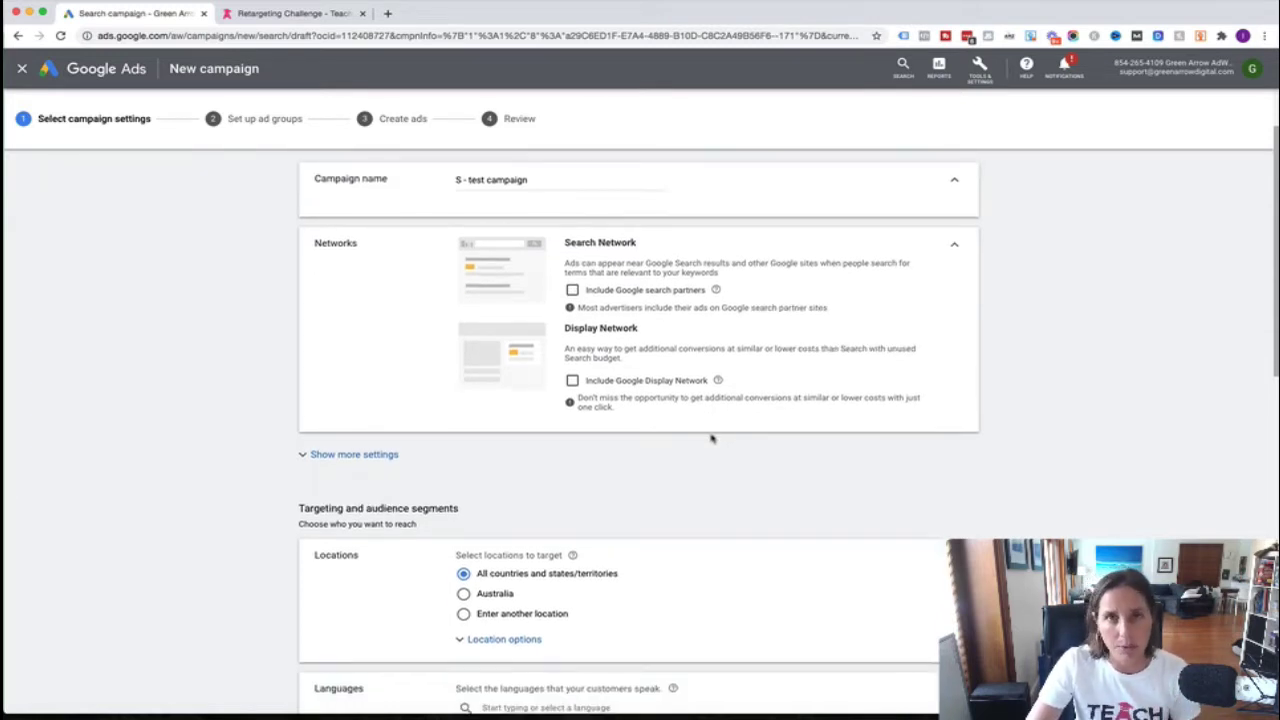
pyautogui.scroll(-3, 715, 425)
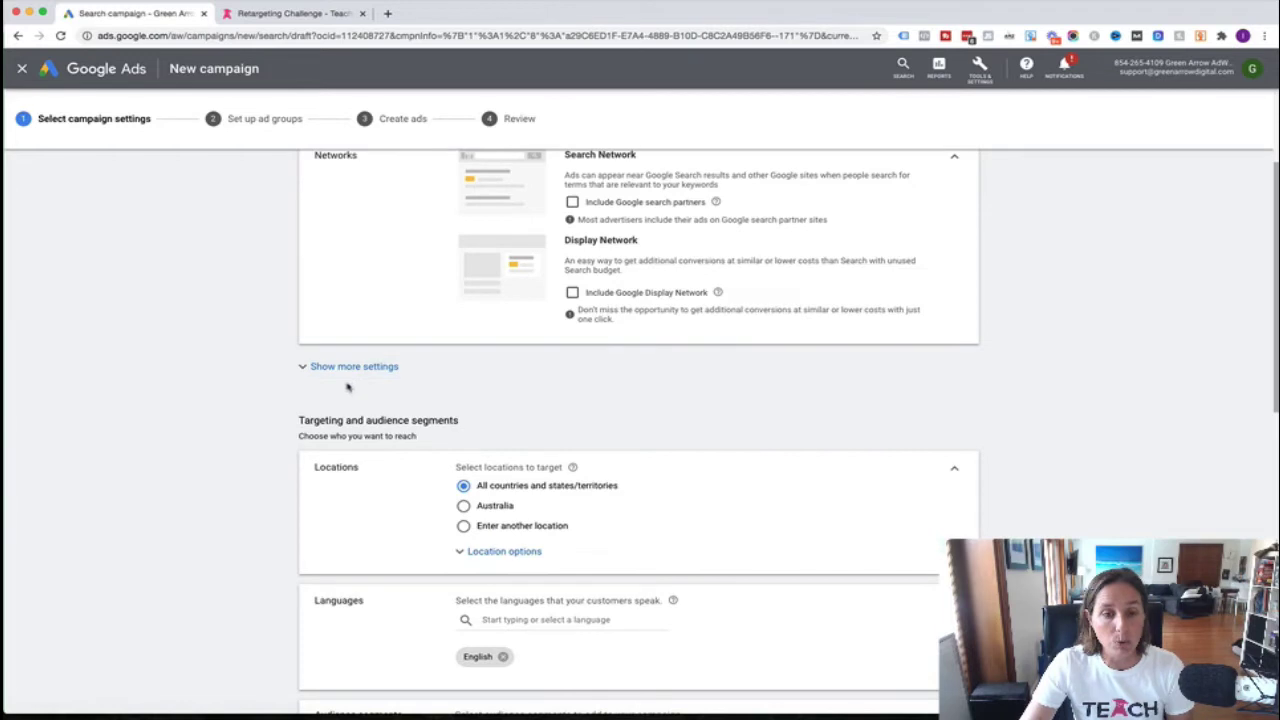
pyautogui.click(352, 367)
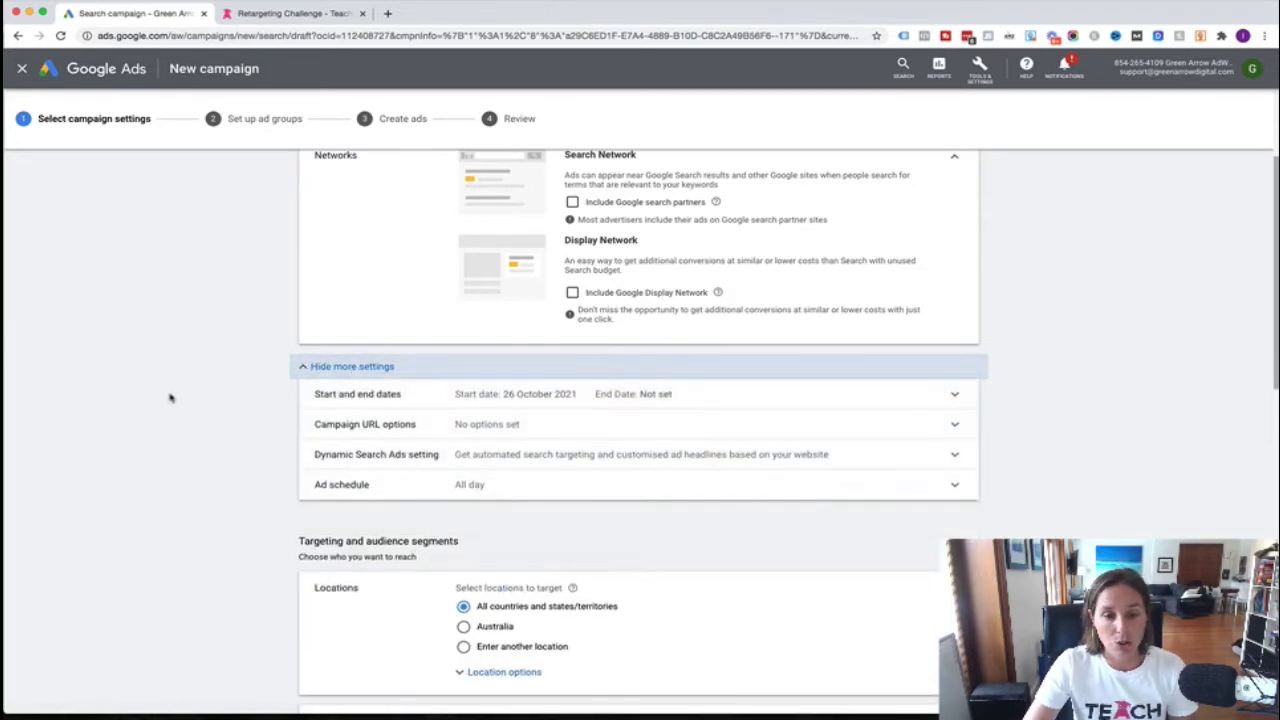
pyautogui.scroll(-2, 170, 398)
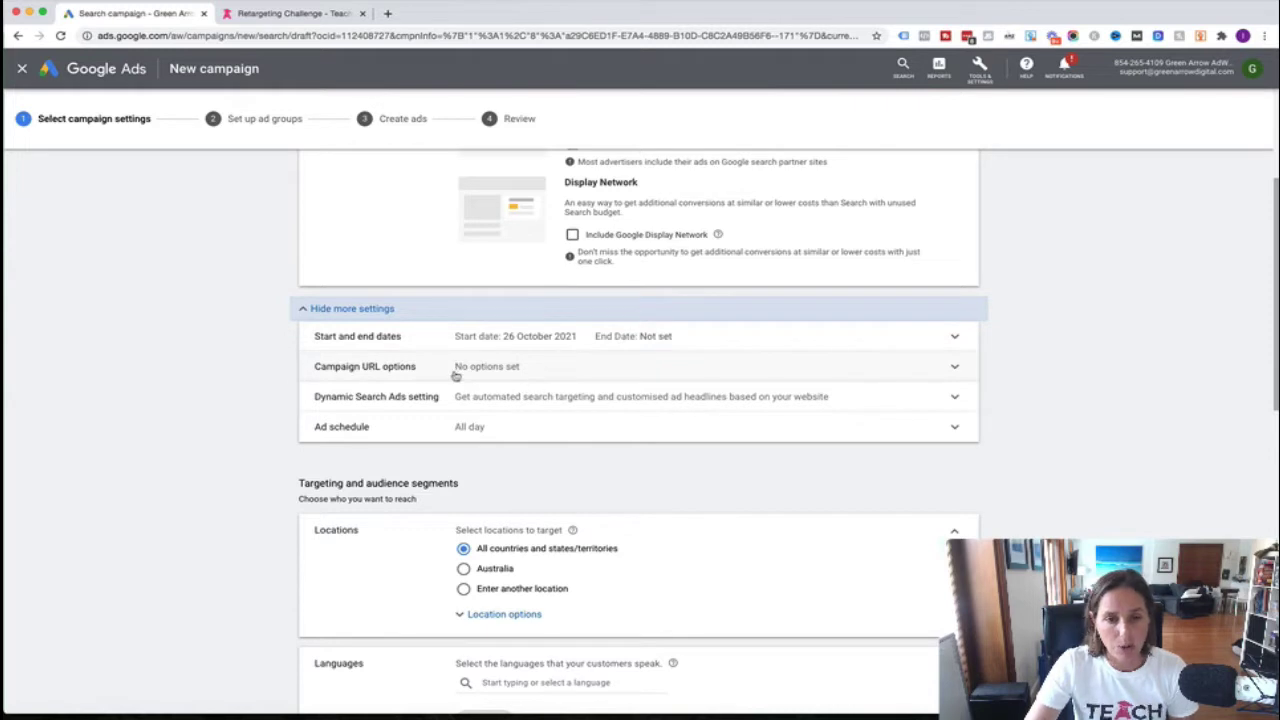
pyautogui.click(490, 436)
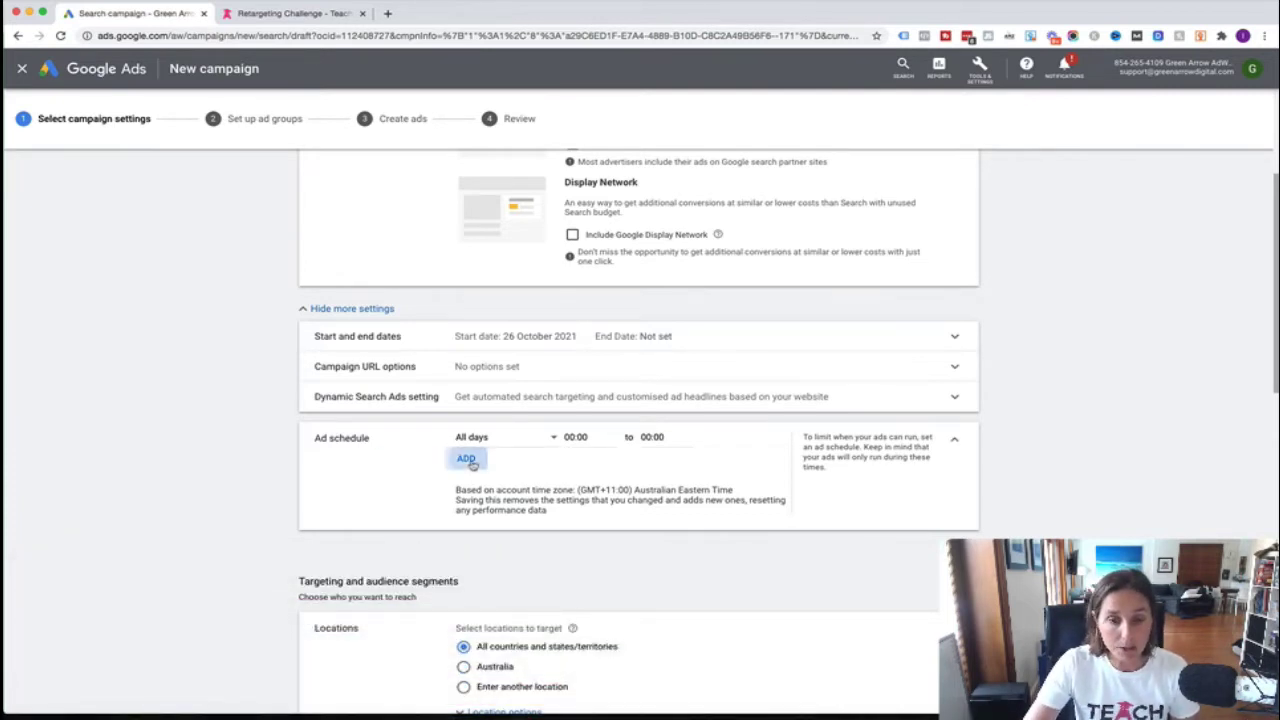
# Try limiting the ad schedule to Mondays - Fridays with a single schedule row.
pyautogui.click(466, 458)
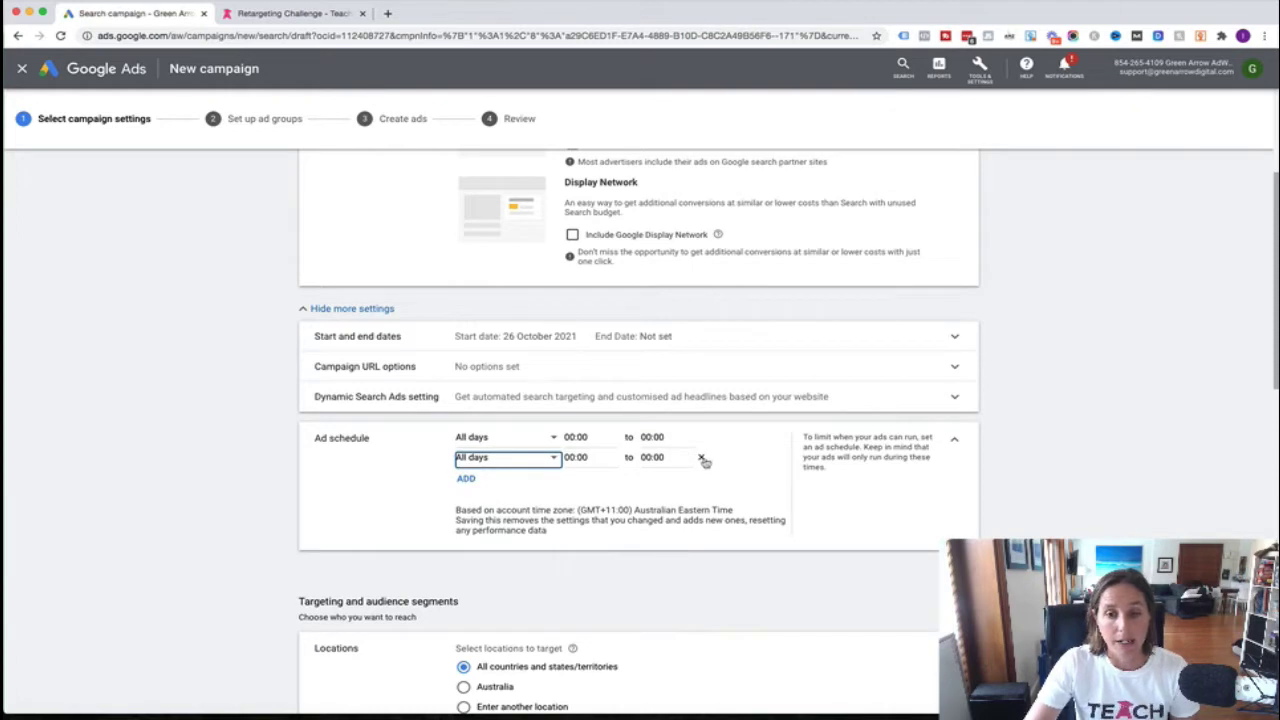
pyautogui.click(702, 459)
pyautogui.click(481, 445)
pyautogui.click(506, 471)
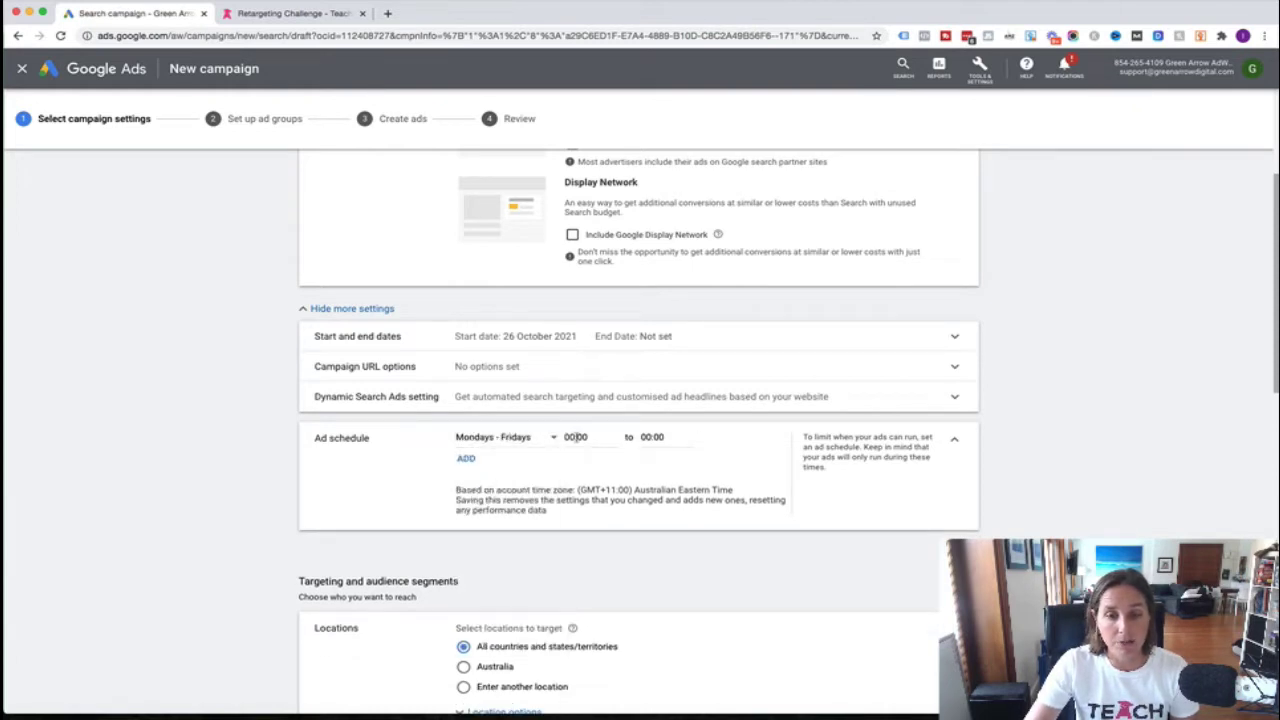
# Try running the ads from 09:00 to 18:00, and clear that schedule entry.
pyautogui.click(575, 437)
pyautogui.press('BackSpace')
pyautogui.write('9')
pyautogui.click(648, 437)
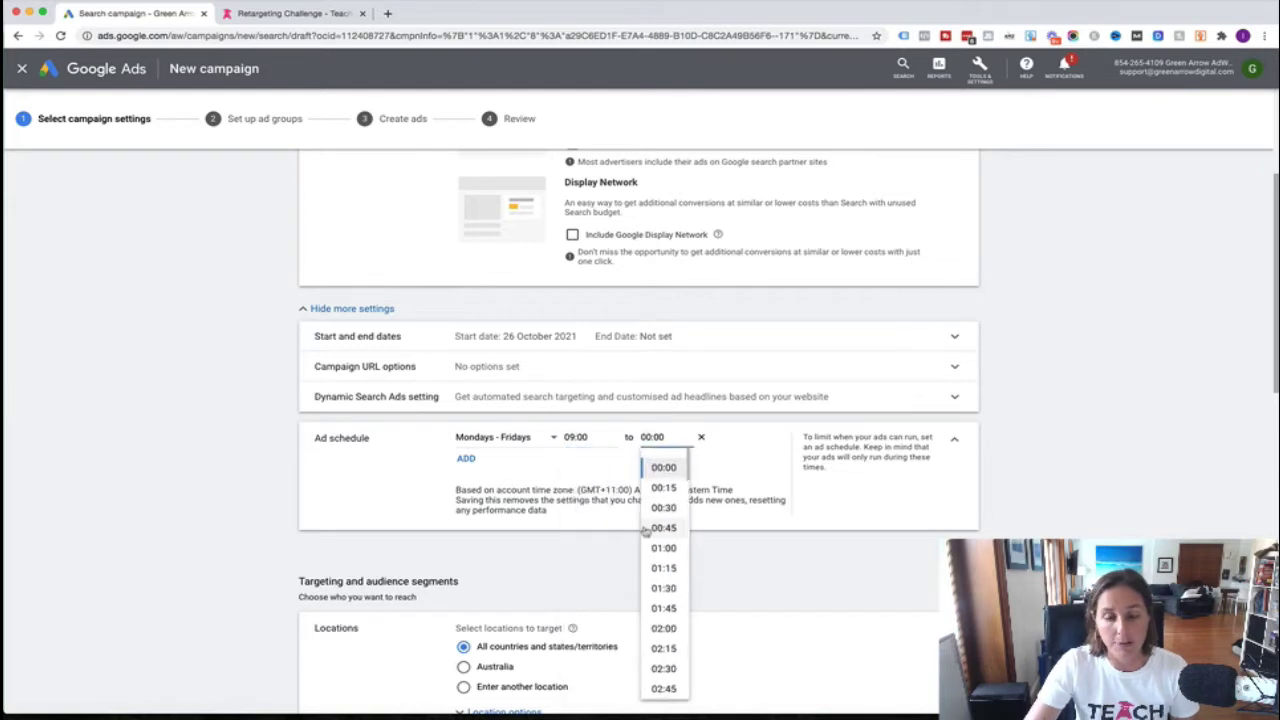
pyautogui.scroll(-5, 655, 530)
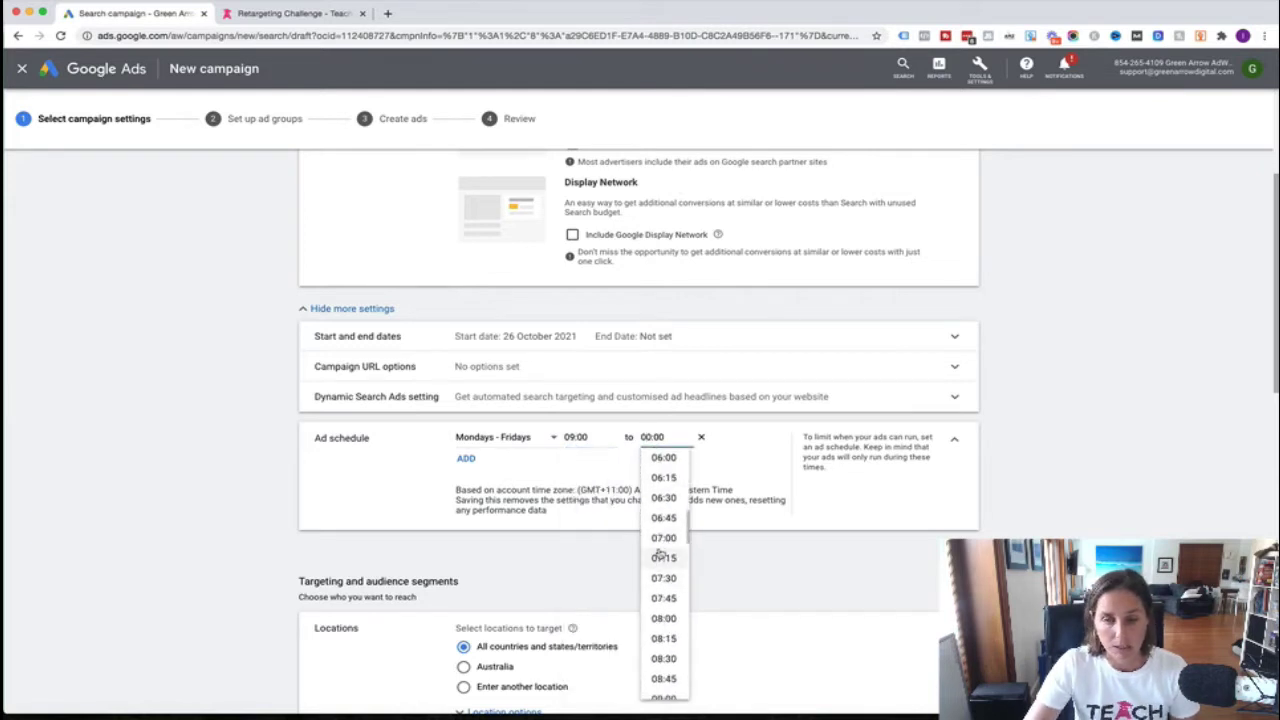
pyautogui.scroll(-10, 663, 558)
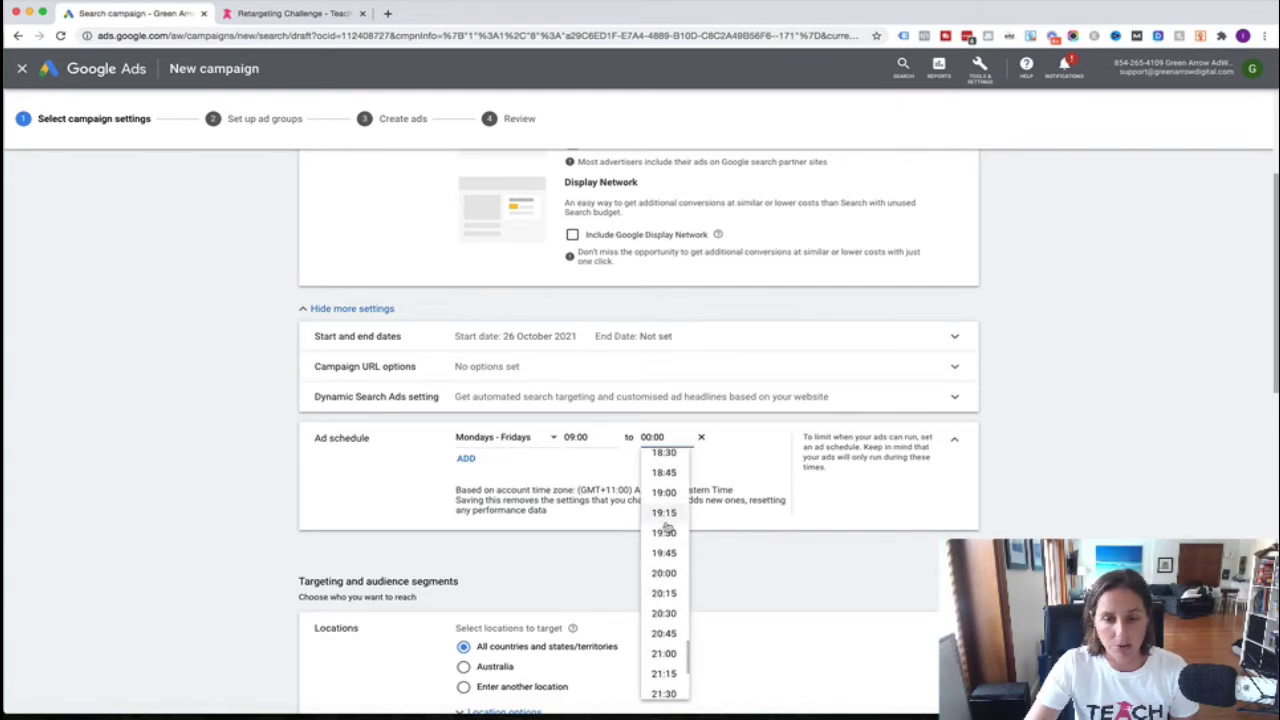
pyautogui.scroll(1, 664, 530)
pyautogui.click(665, 452)
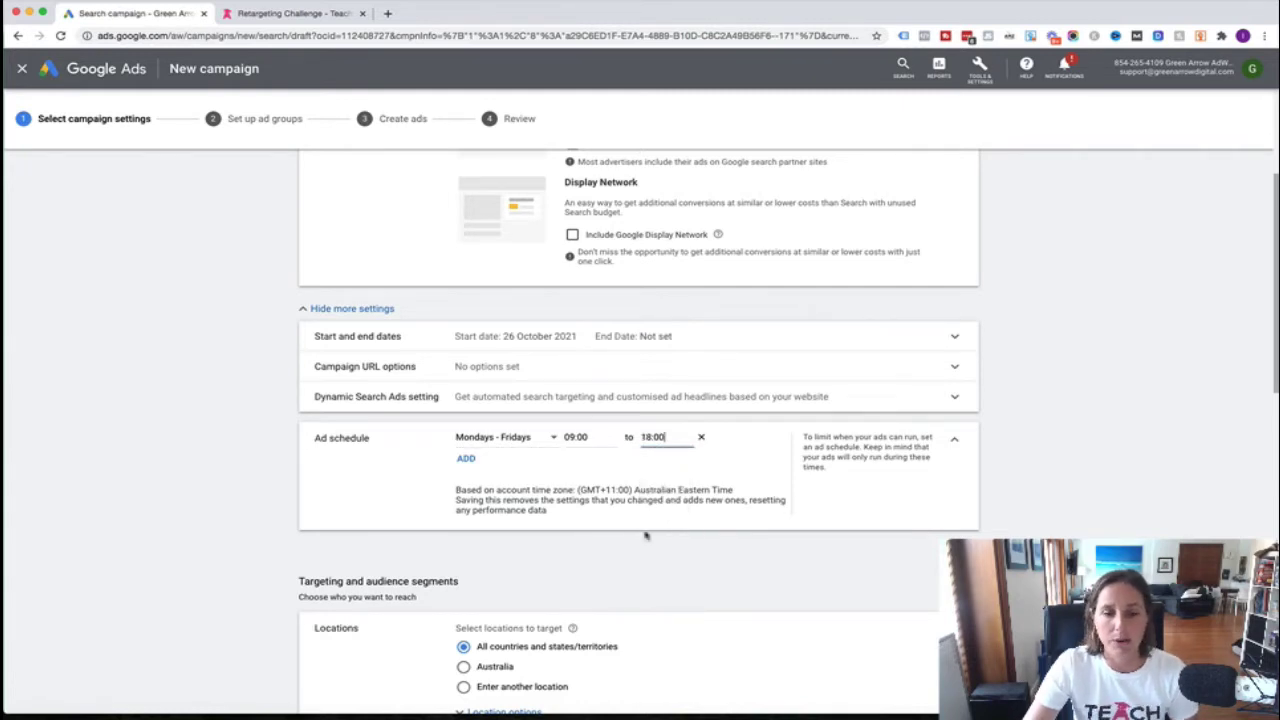
pyautogui.click(701, 438)
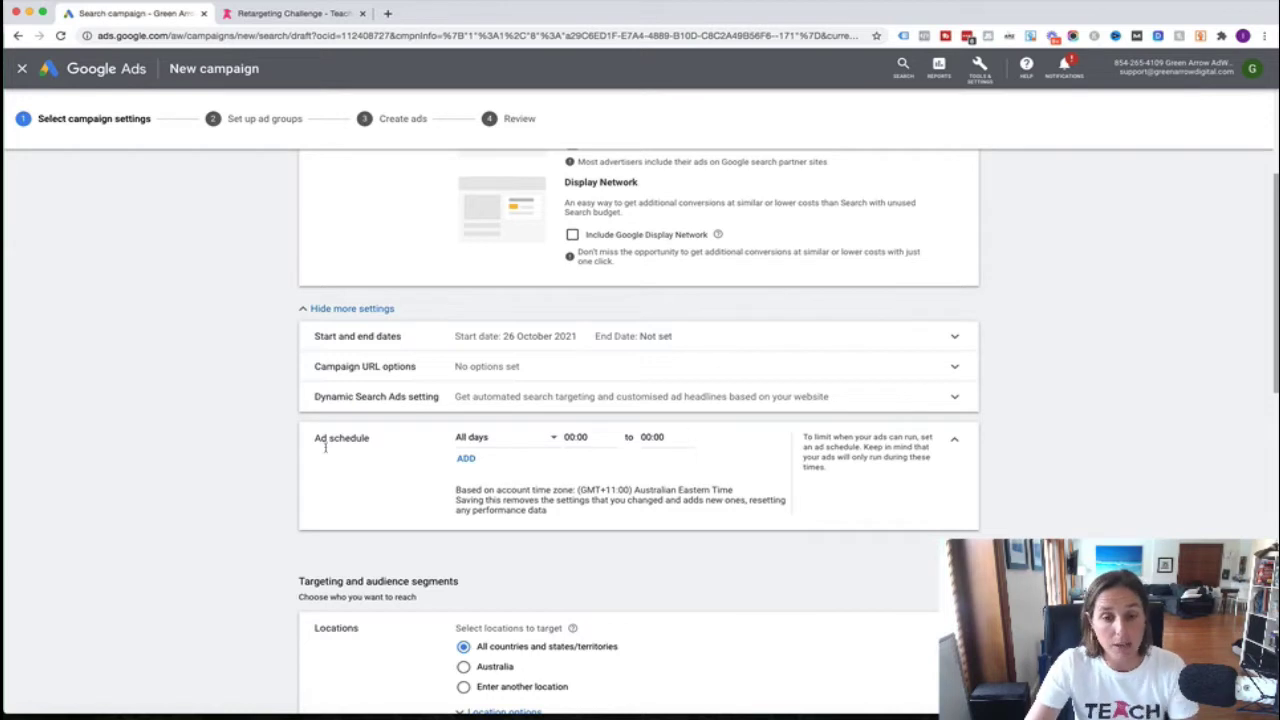
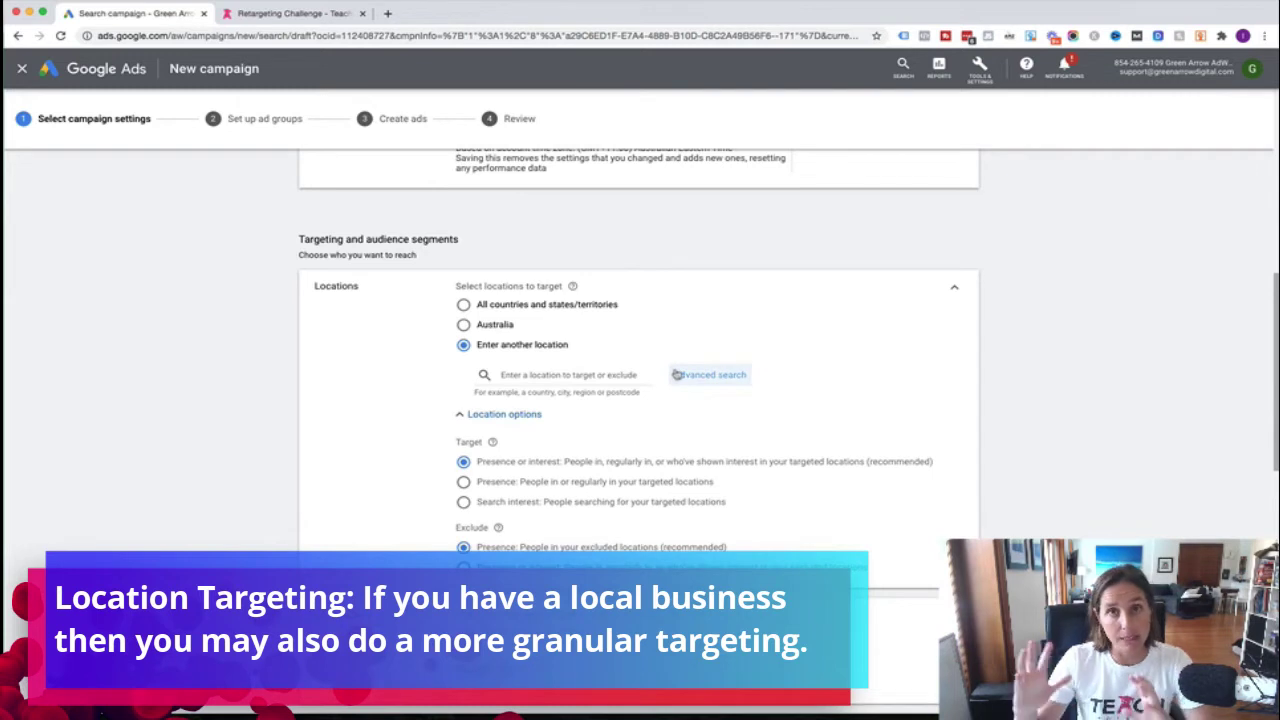
# Try targeting a 5 mi radius around Bondi Beach NSW in the advanced location search, and discard it.
pyautogui.click(502, 374)
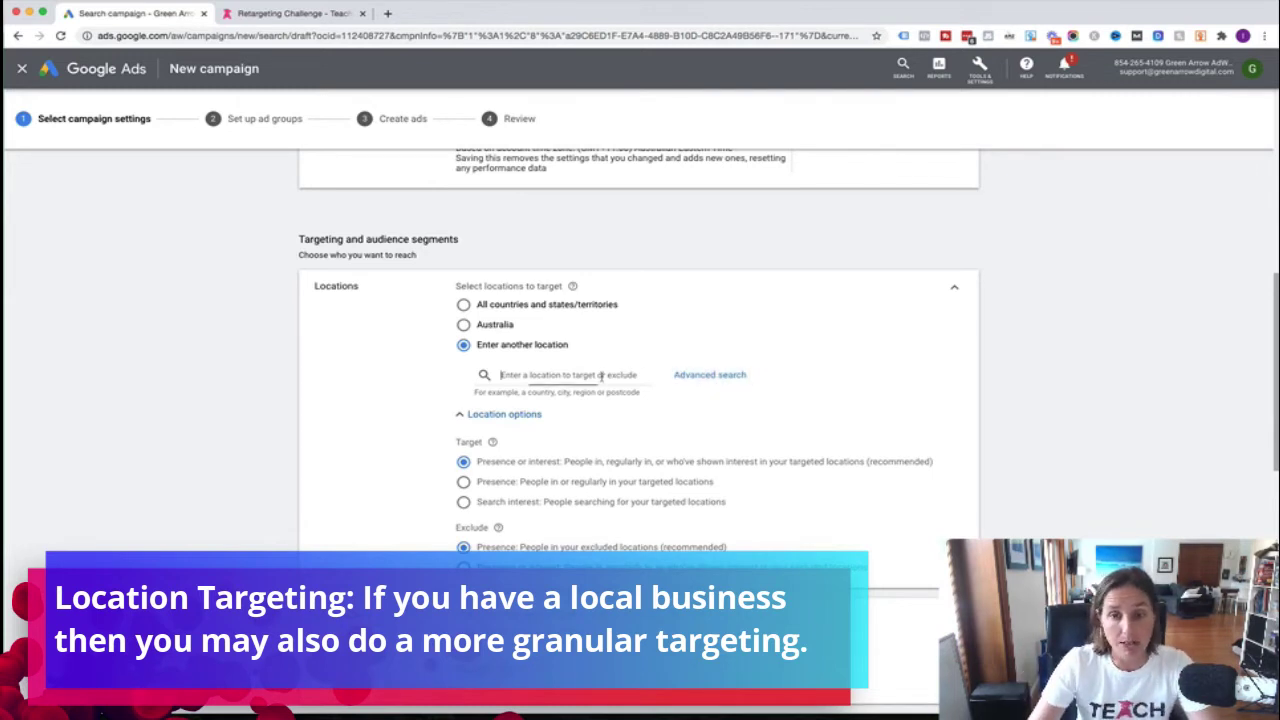
pyautogui.click(703, 377)
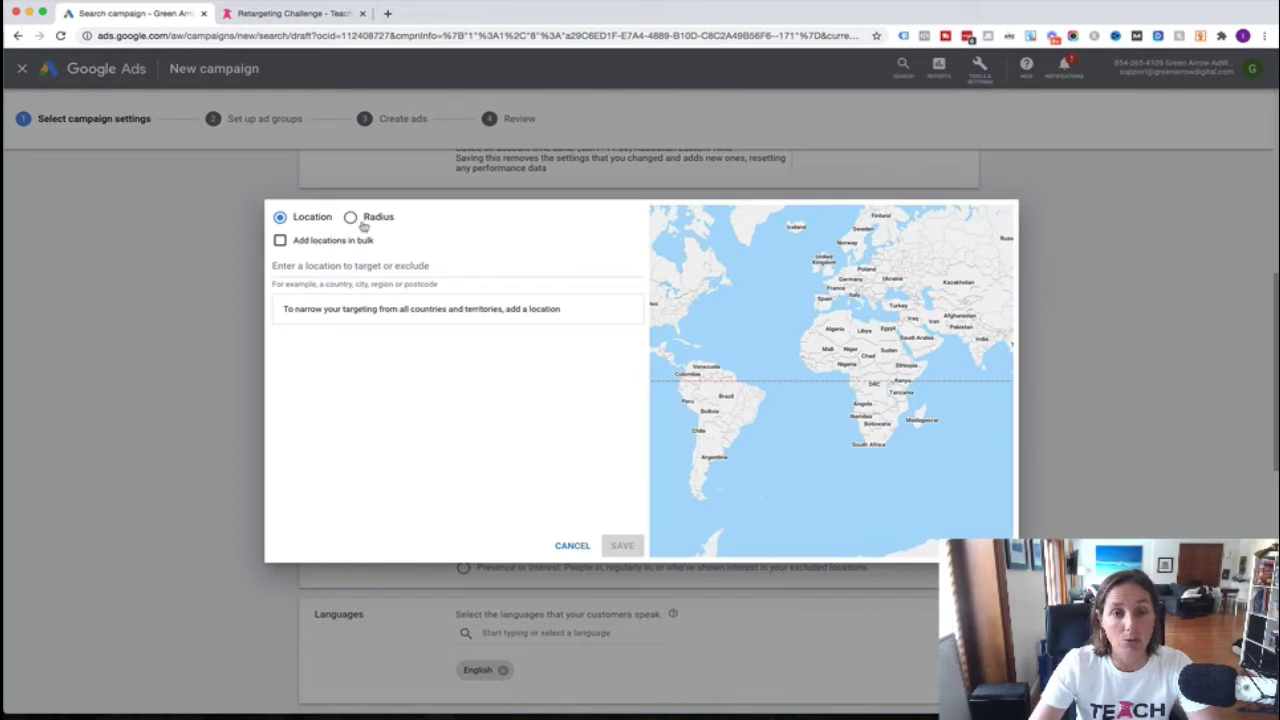
pyautogui.click(363, 224)
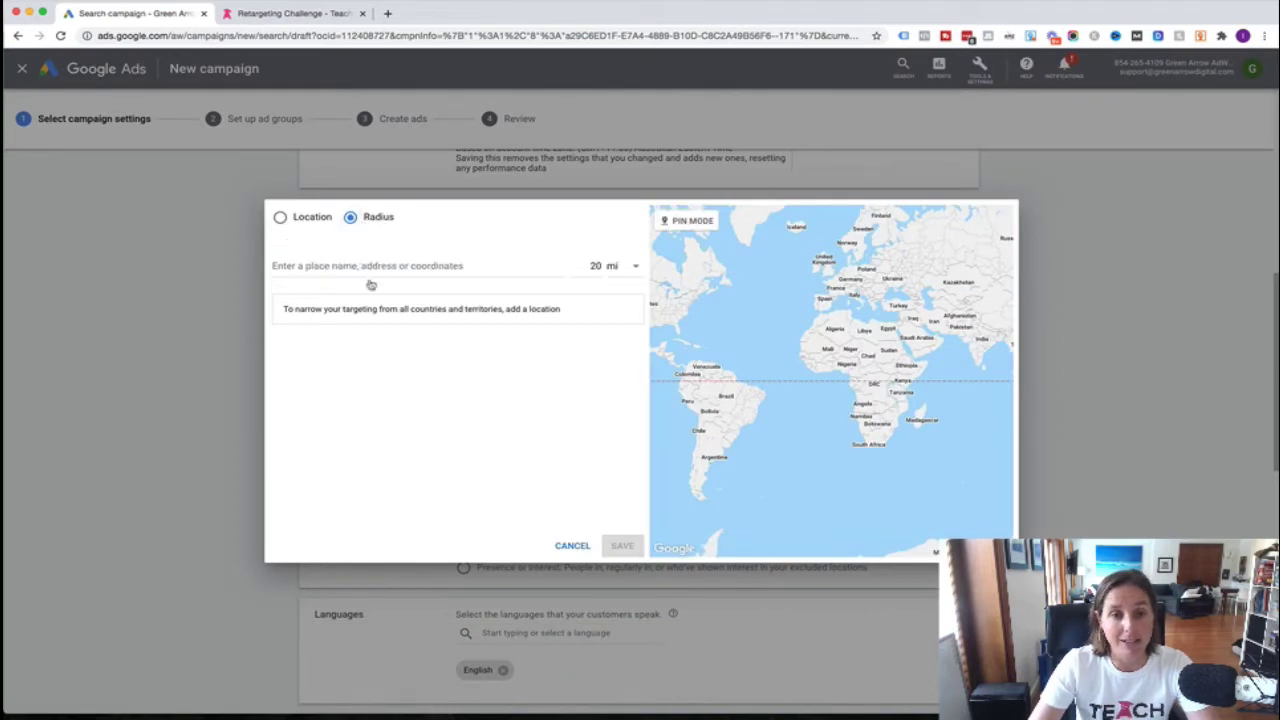
pyautogui.click(597, 268)
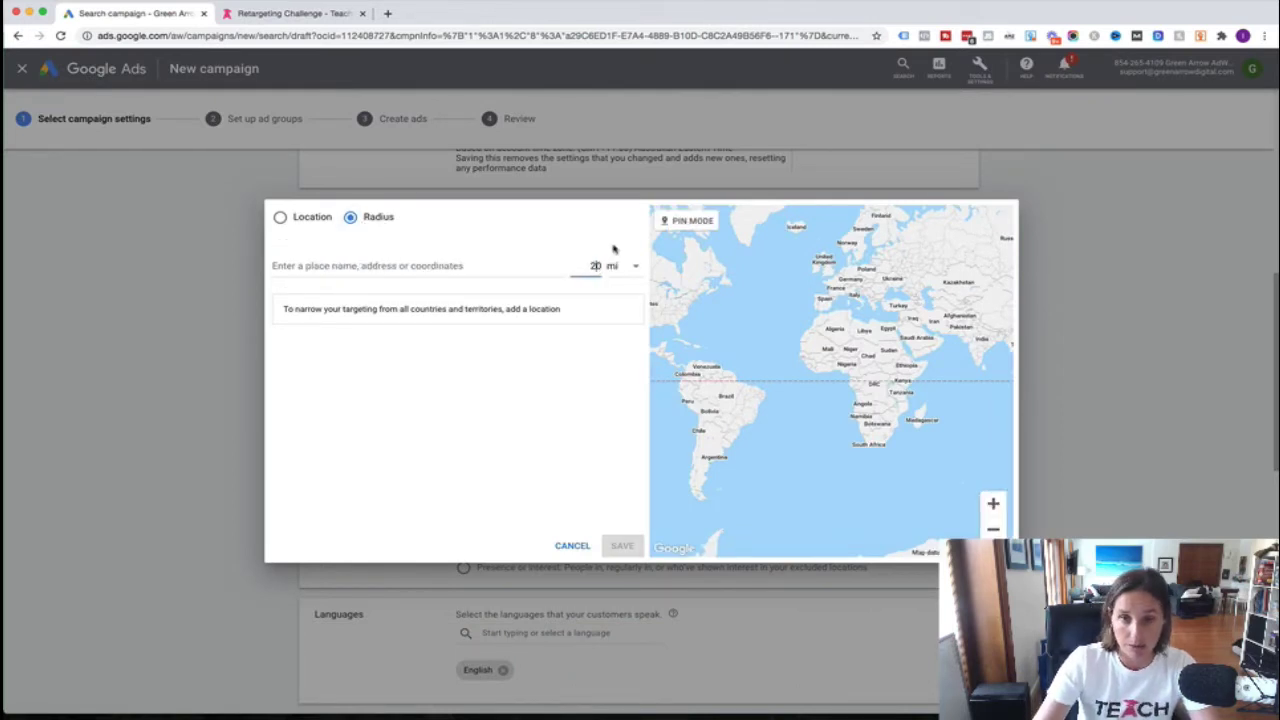
pyautogui.press('BackSpace')
pyautogui.press('BackSpace')
pyautogui.write('5')
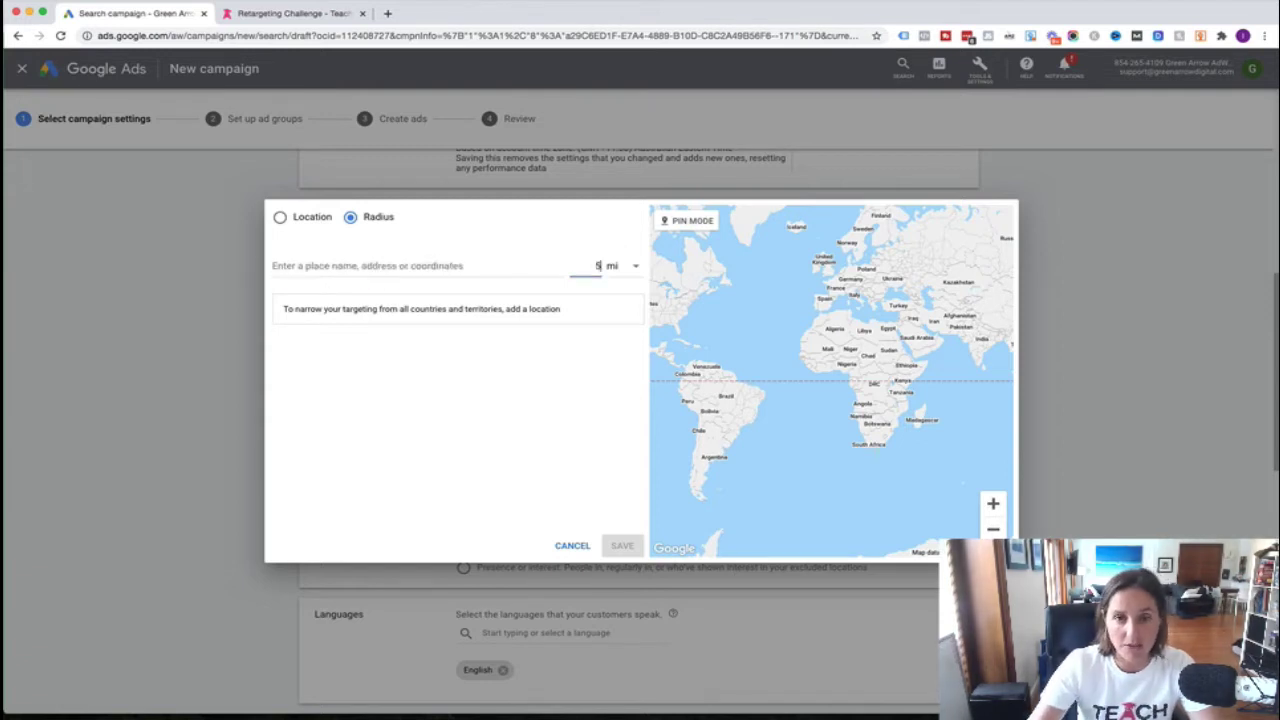
pyautogui.click(310, 266)
pyautogui.write('bo')
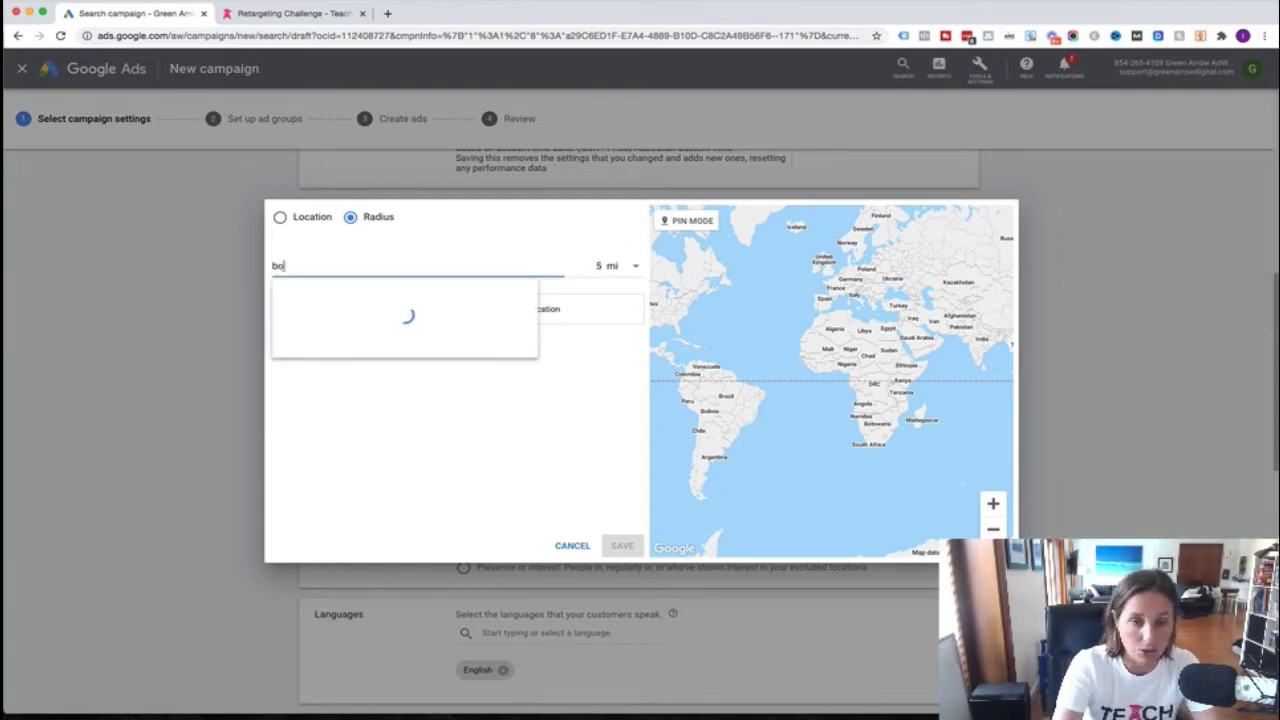
pyautogui.write('ndi')
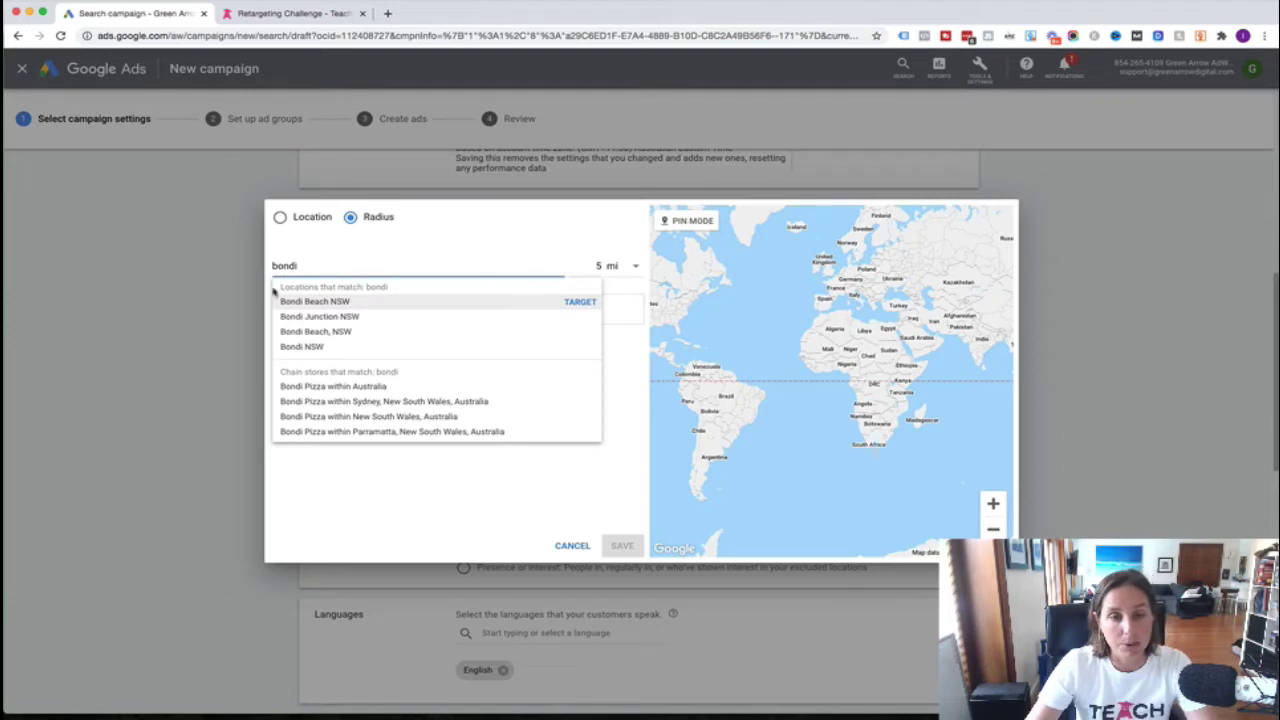
pyautogui.click(580, 302)
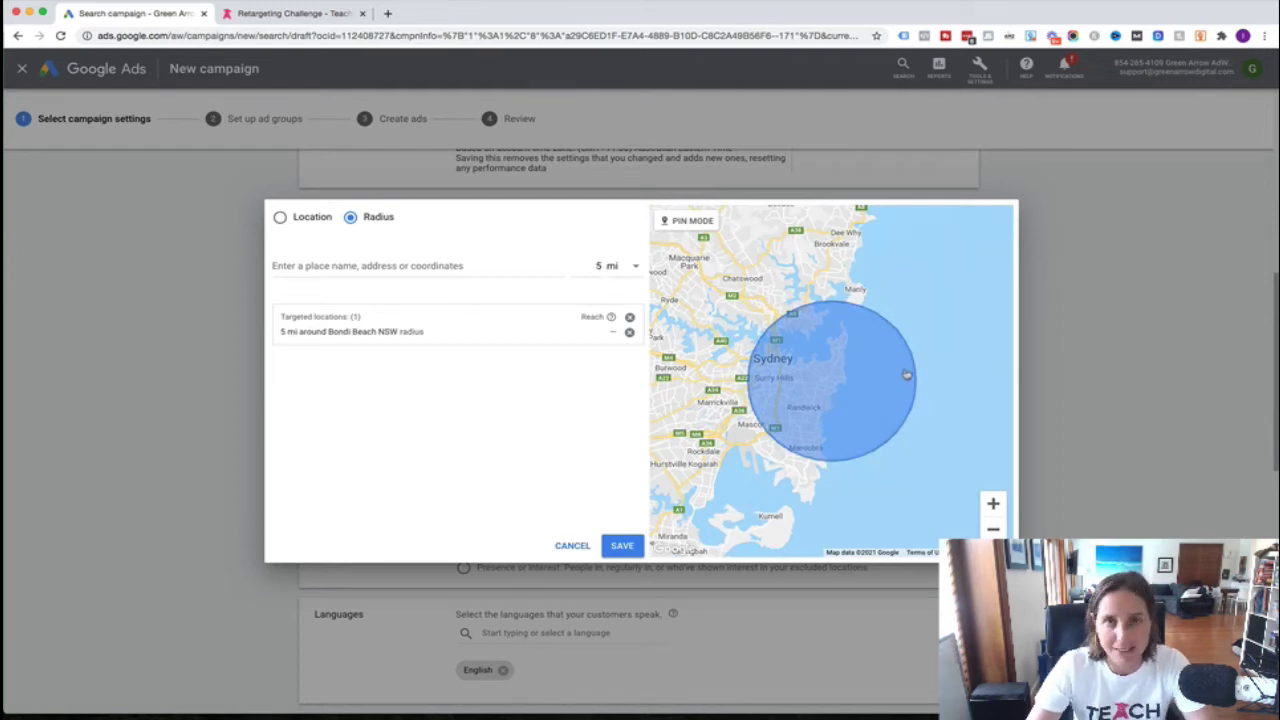
pyautogui.click(572, 545)
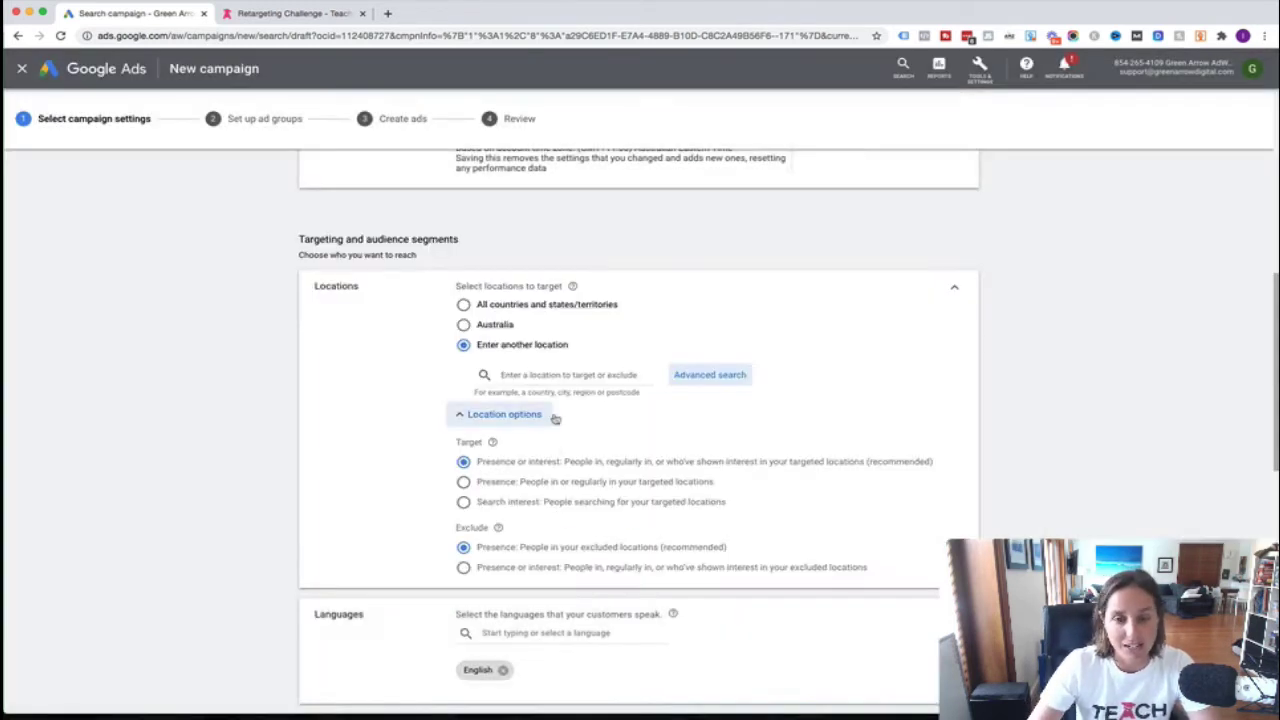
# Try adding the United States as a targeted country under the option for entering another location.
pyautogui.click(487, 331)
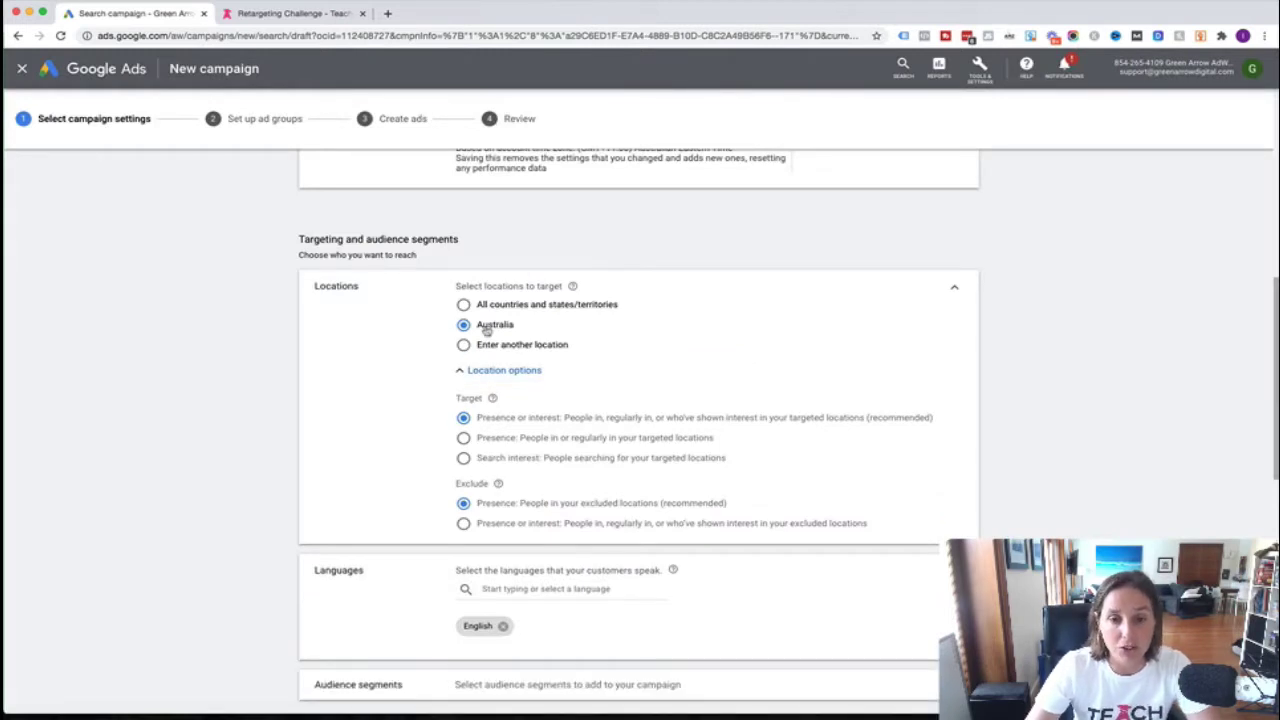
pyautogui.click(492, 348)
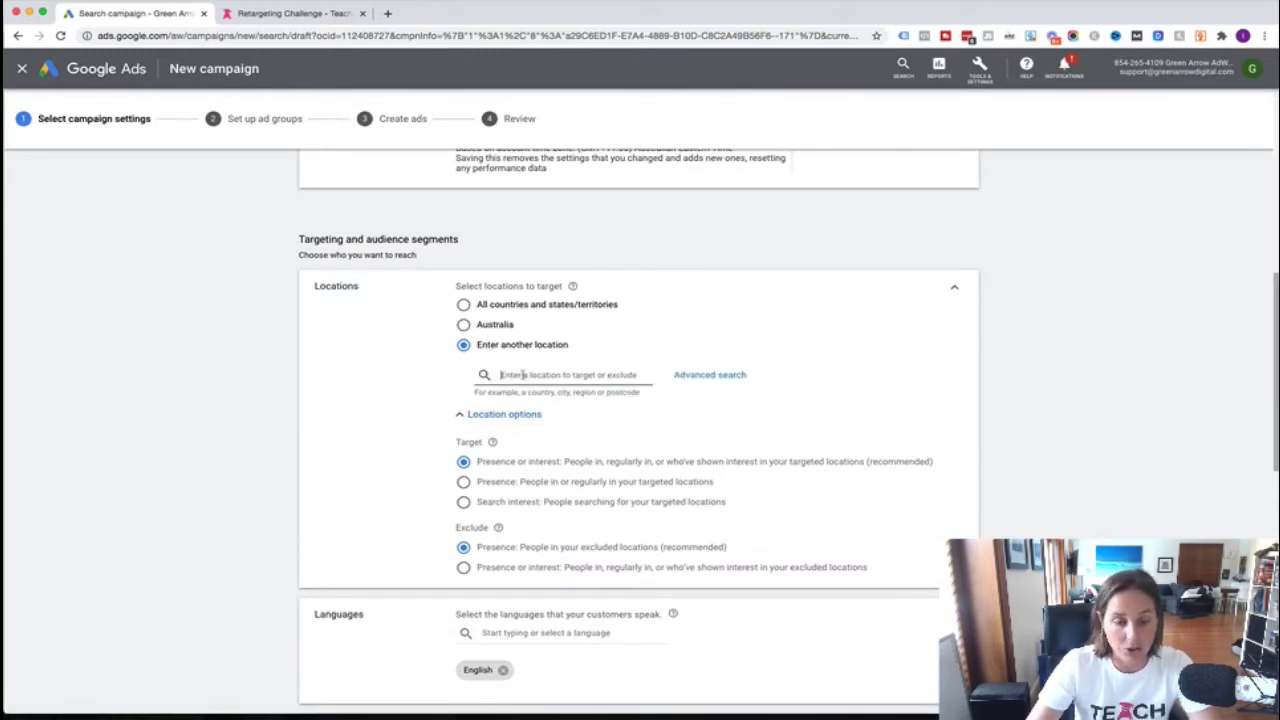
pyautogui.click(517, 375)
pyautogui.write('united st')
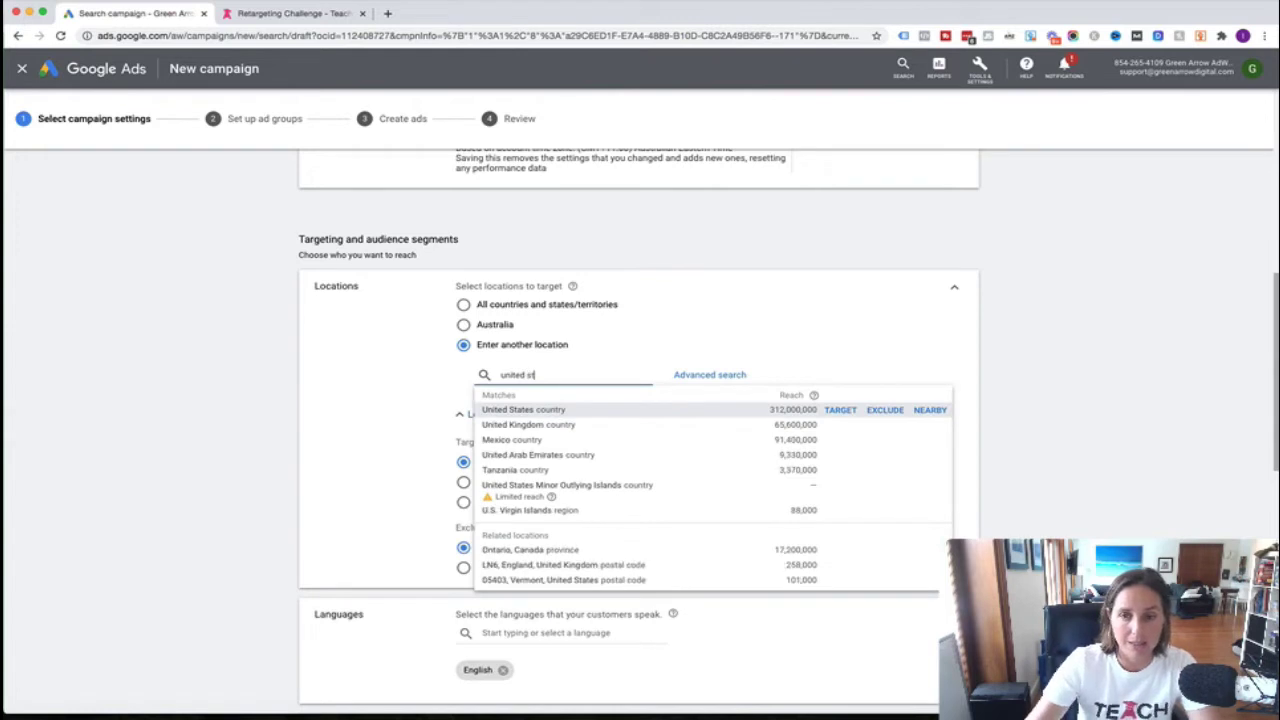
pyautogui.click(835, 410)
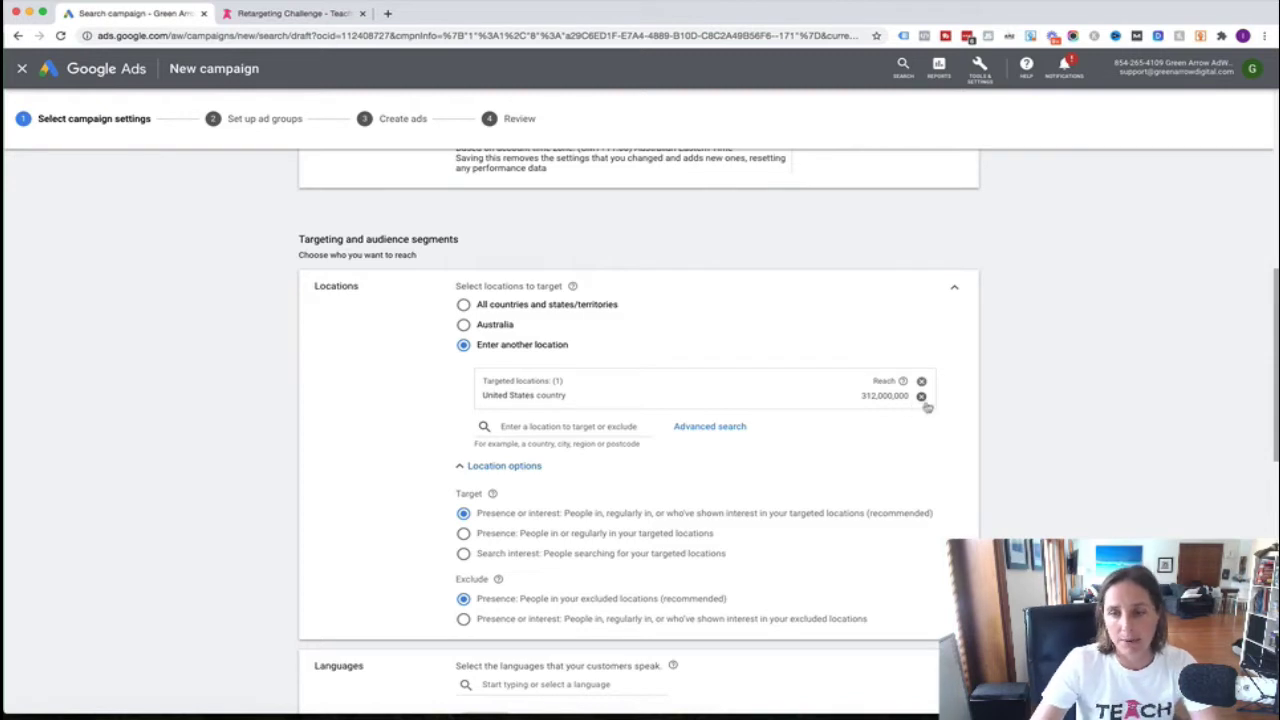
# Target Australia and restrict targeting to "Presence: People in or regularly in your targeted locations".
pyautogui.click(486, 329)
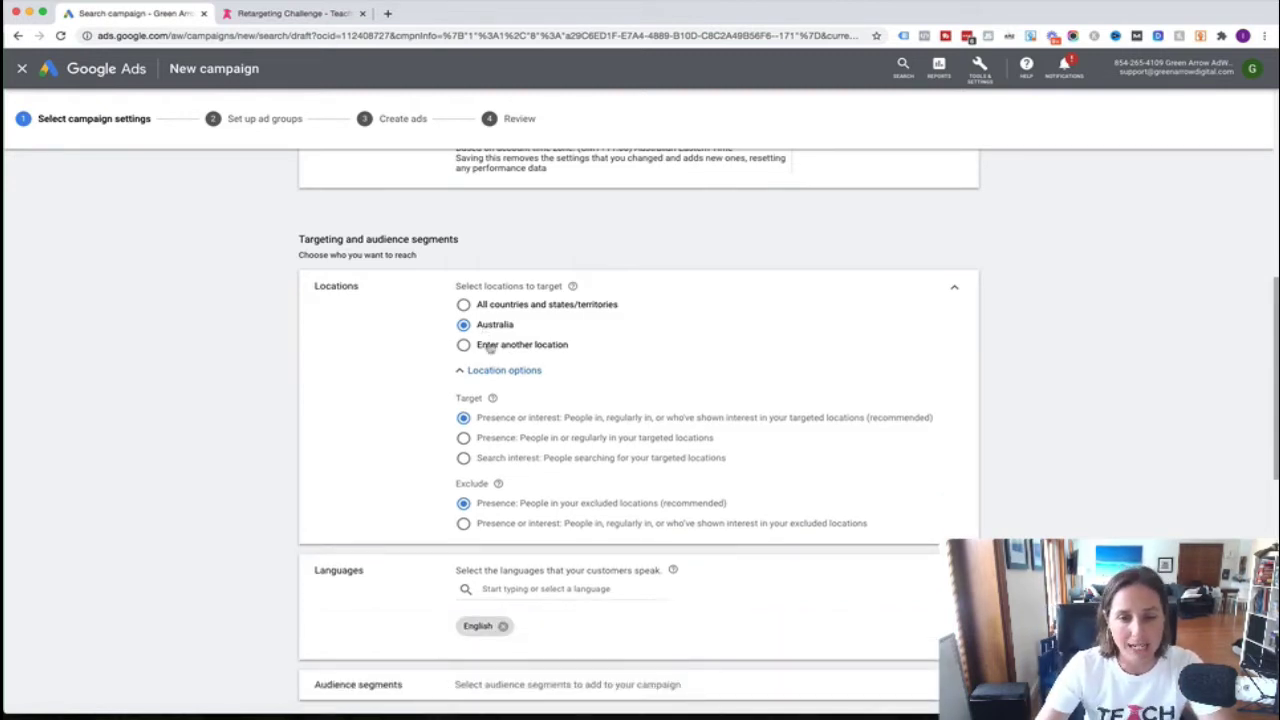
pyautogui.scroll(-1, 527, 420)
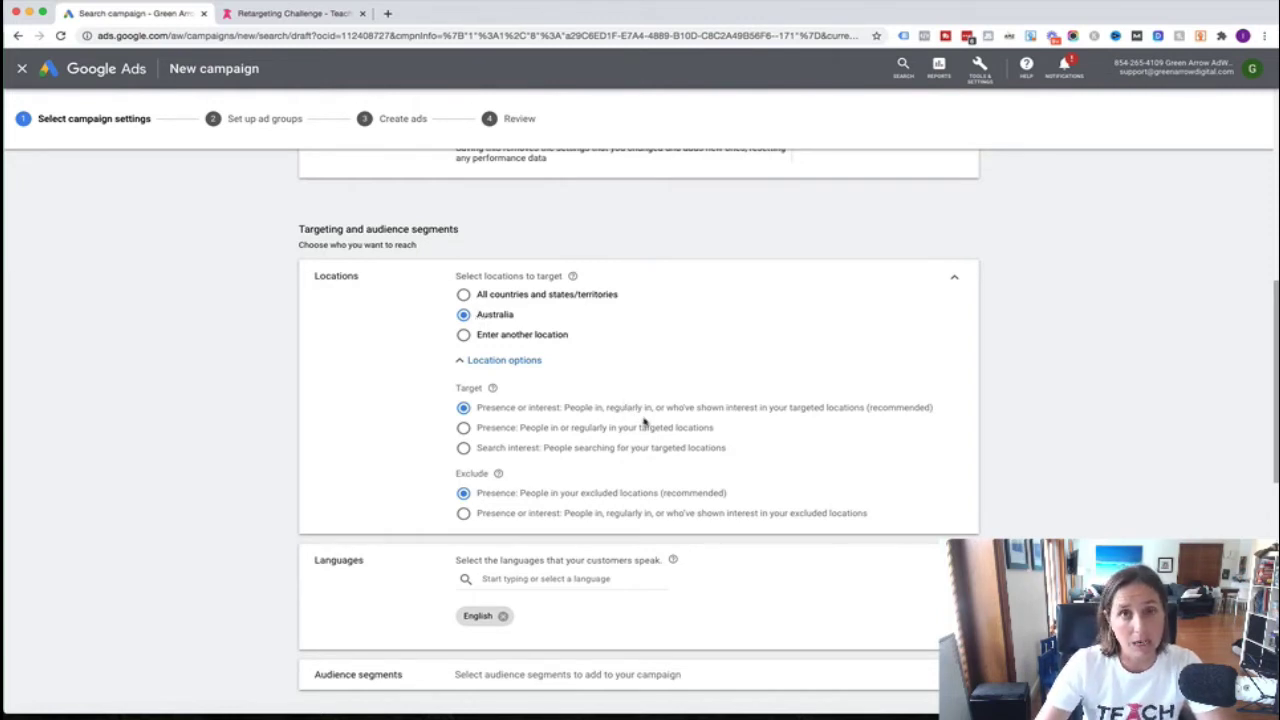
pyautogui.moveTo(645, 408); pyautogui.dragTo(797, 412)
pyautogui.click(796, 422)
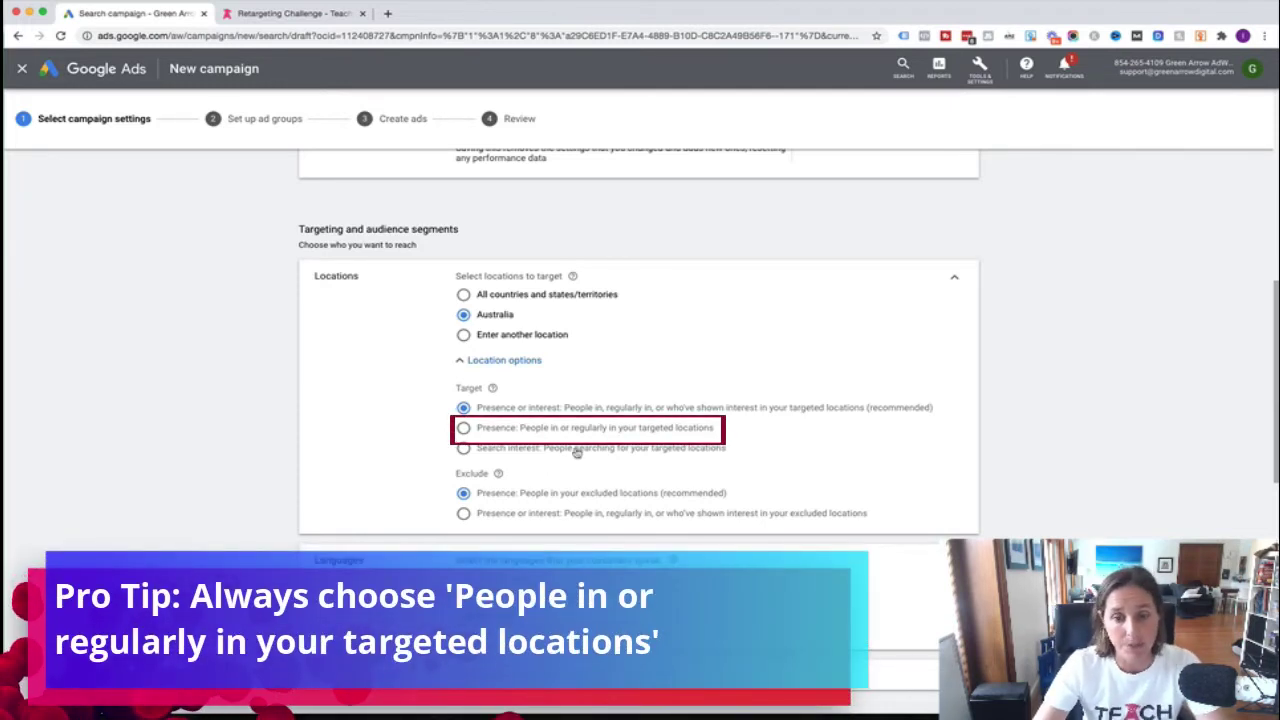
pyautogui.click(576, 432)
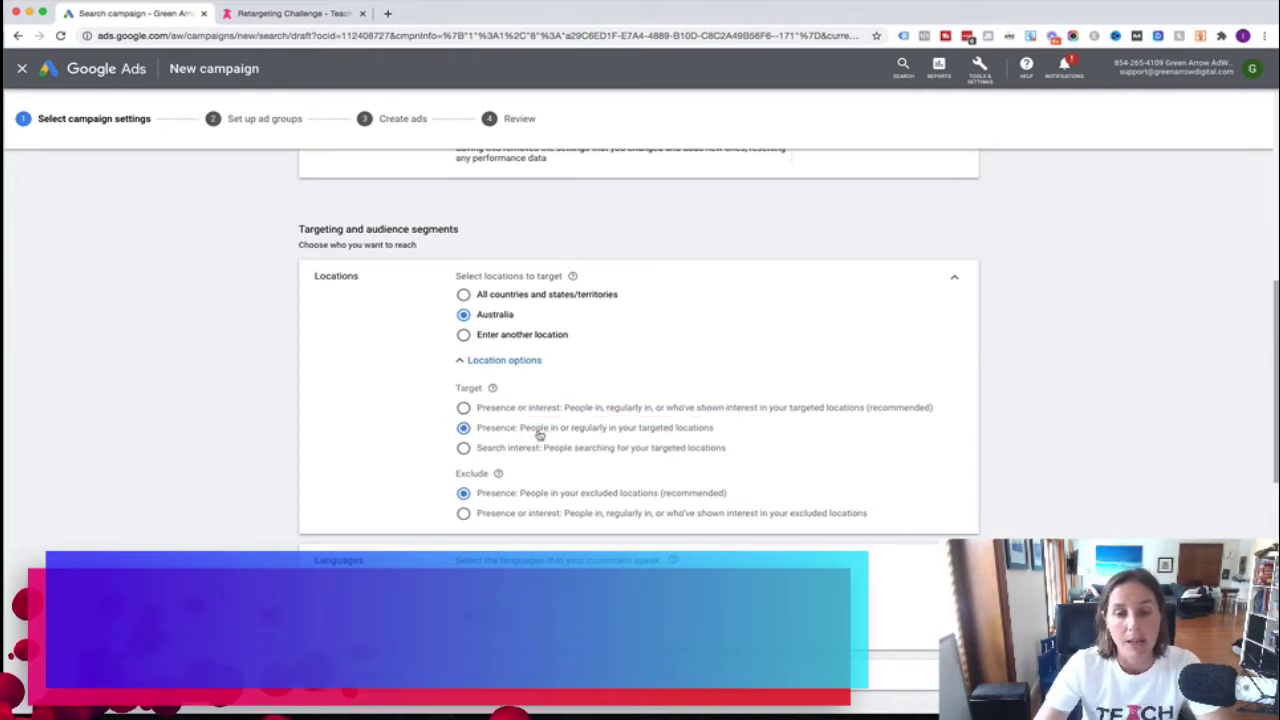
# Review the campaign's language setting and look at the audience segments options without adding any segment.
pyautogui.scroll(-1, 541, 432)
pyautogui.scroll(-1, 541, 432)
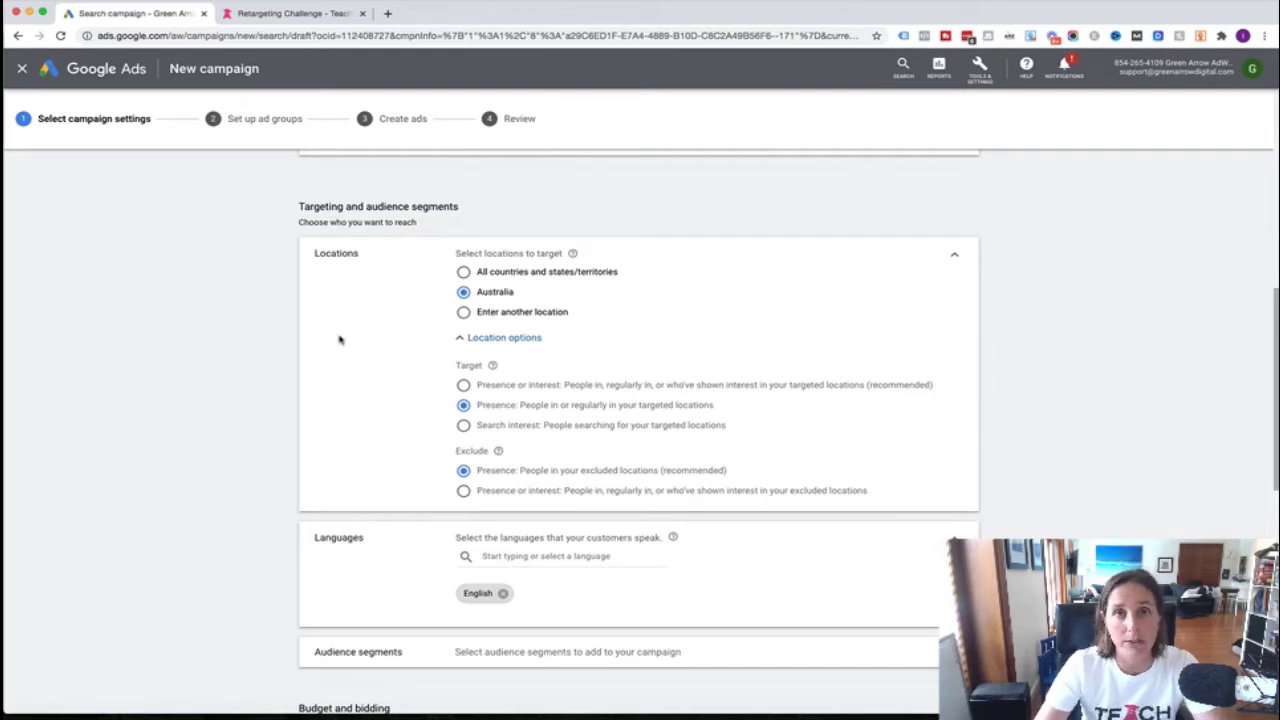
pyautogui.scroll(-3, 337, 340)
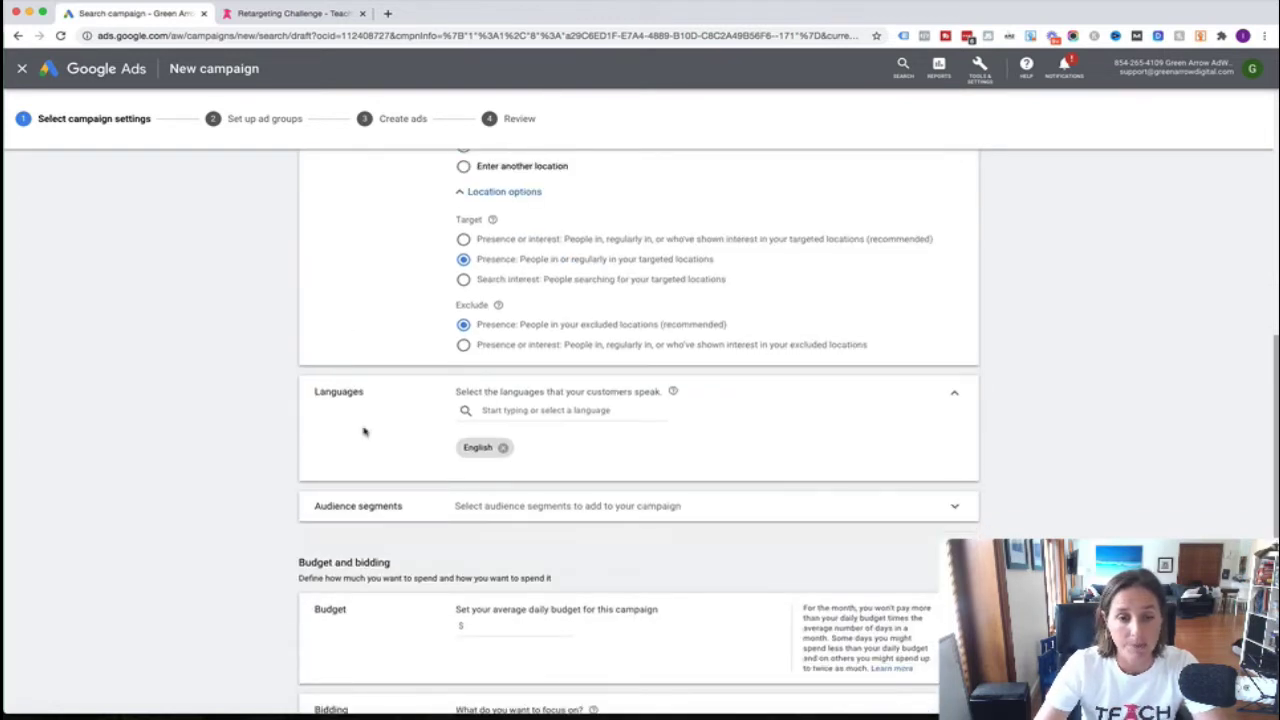
pyautogui.scroll(-3, 366, 448)
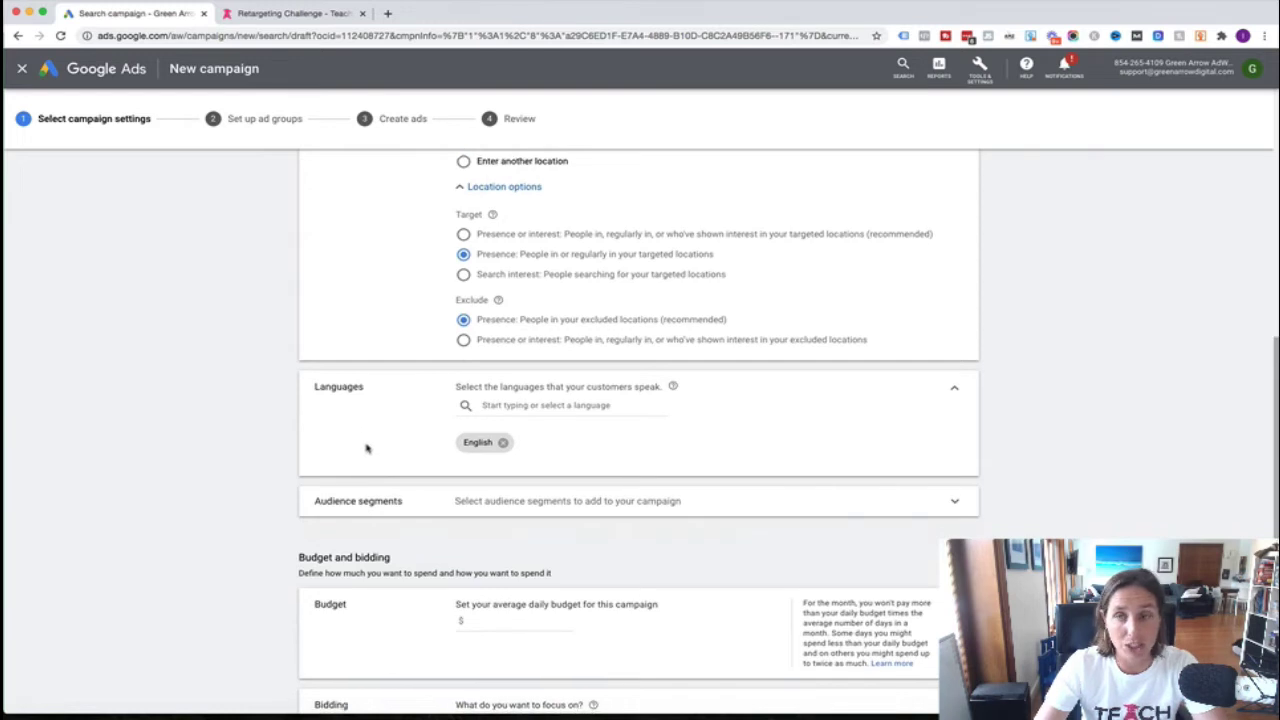
pyautogui.scroll(-1, 366, 447)
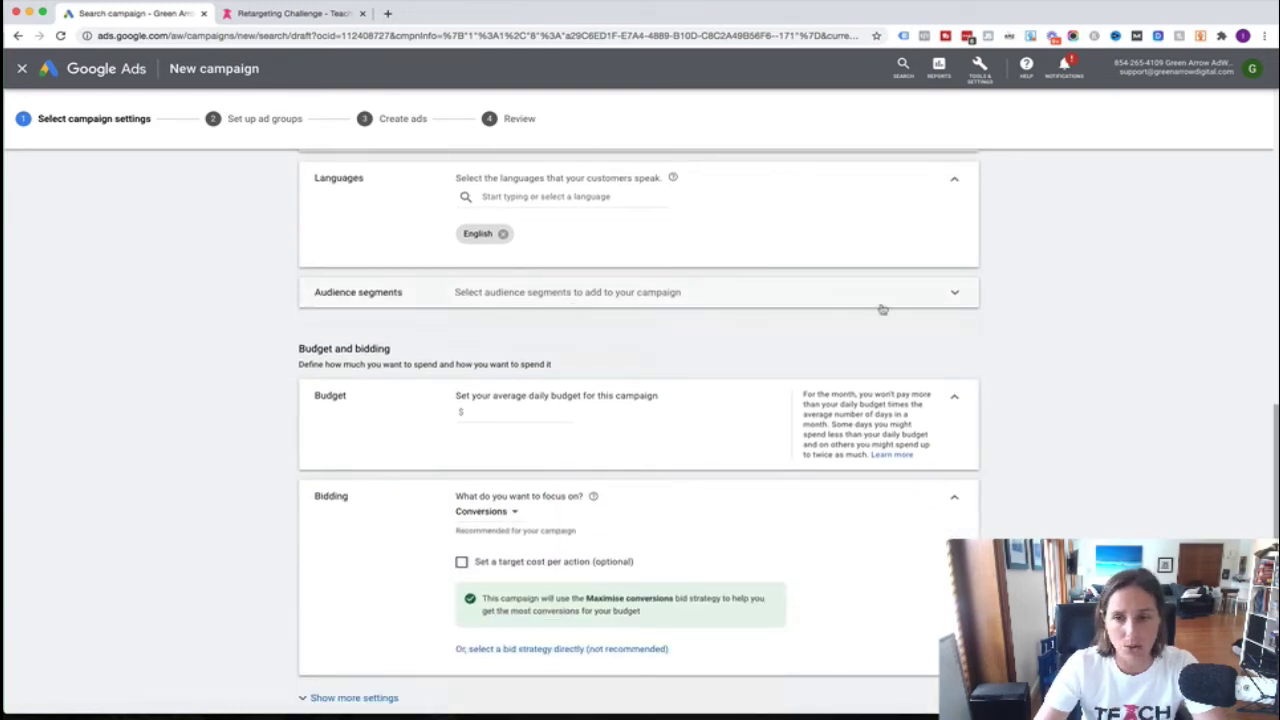
pyautogui.click(955, 294)
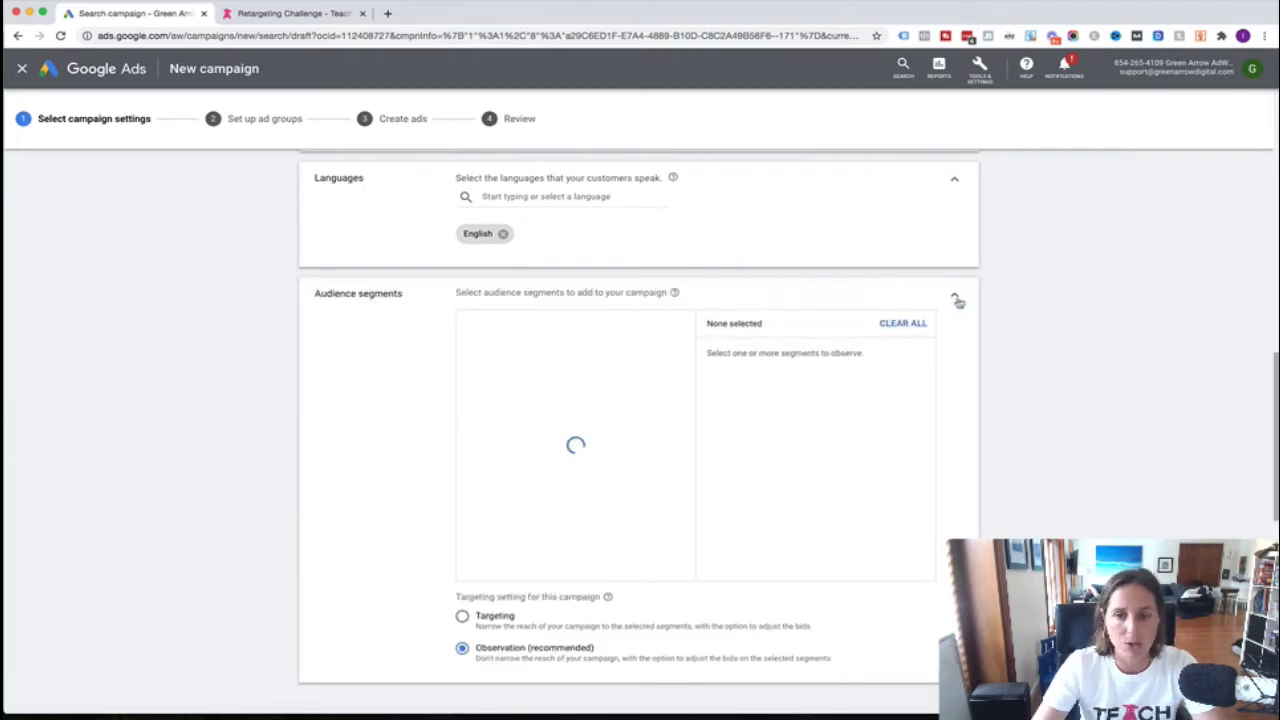
pyautogui.click(955, 295)
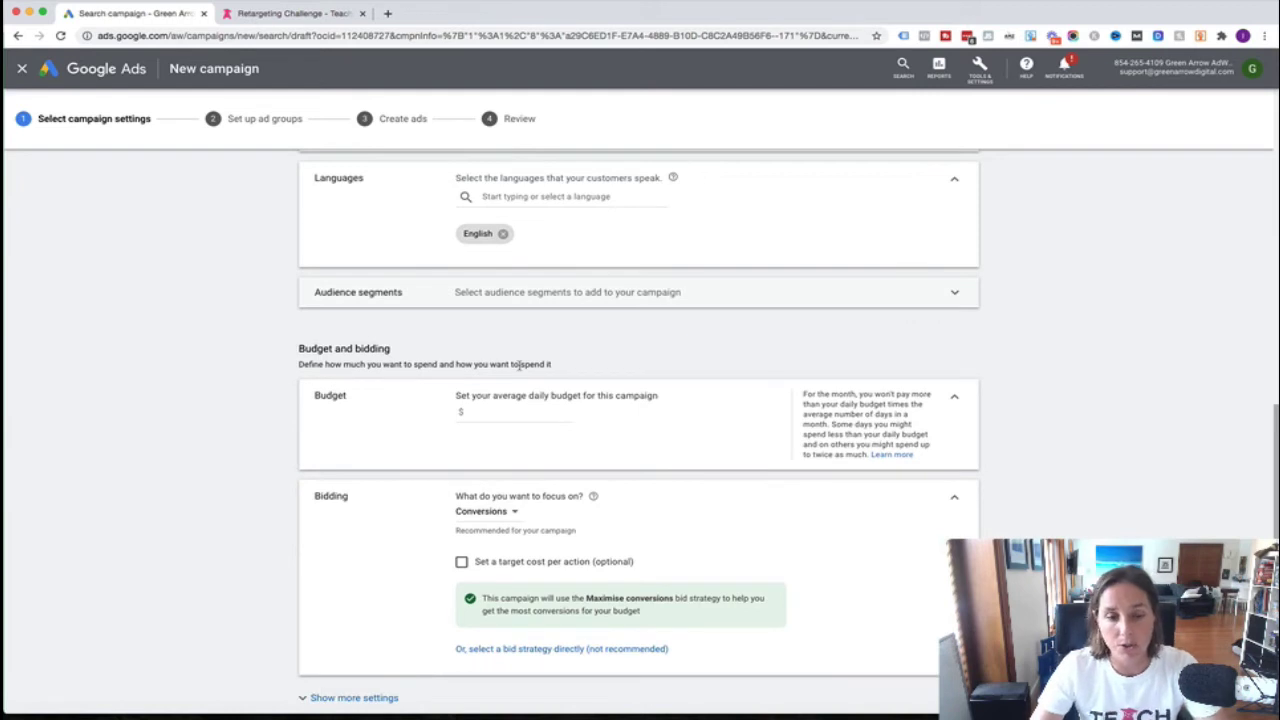
# Set the campaign's average daily budget to $1.
pyautogui.scroll(-2, 519, 366)
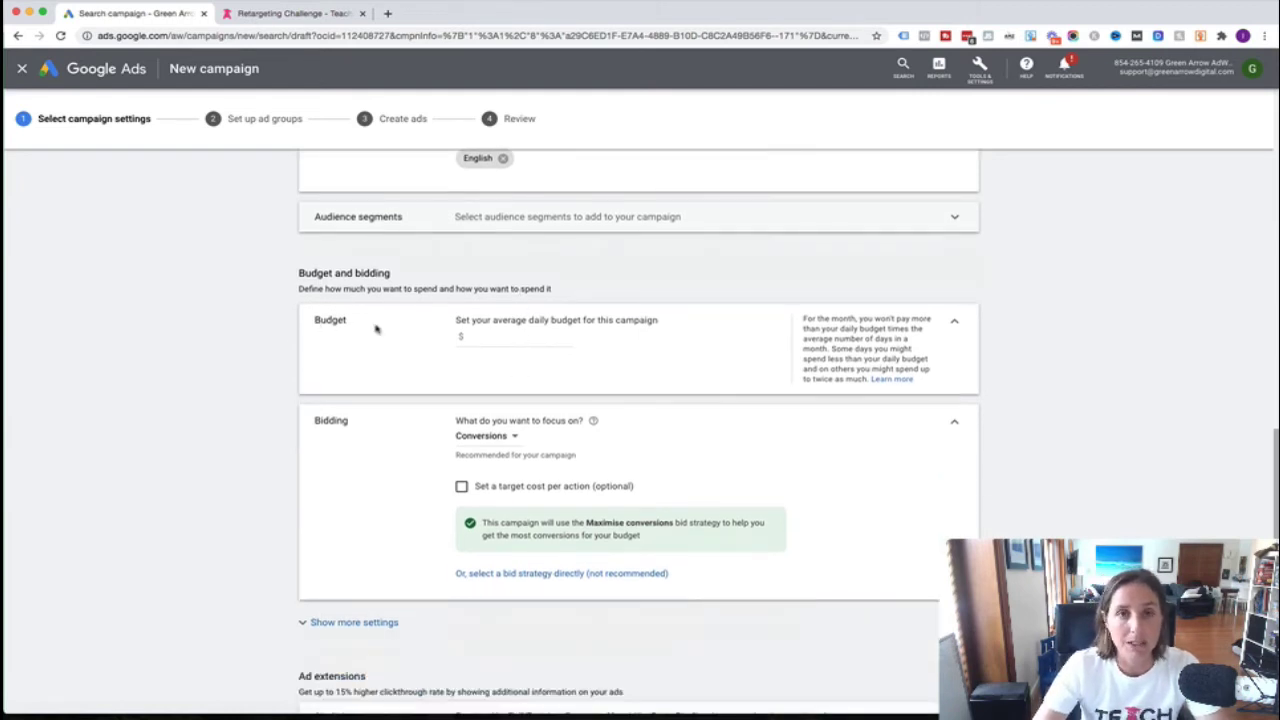
pyautogui.click(476, 337)
pyautogui.write('1')
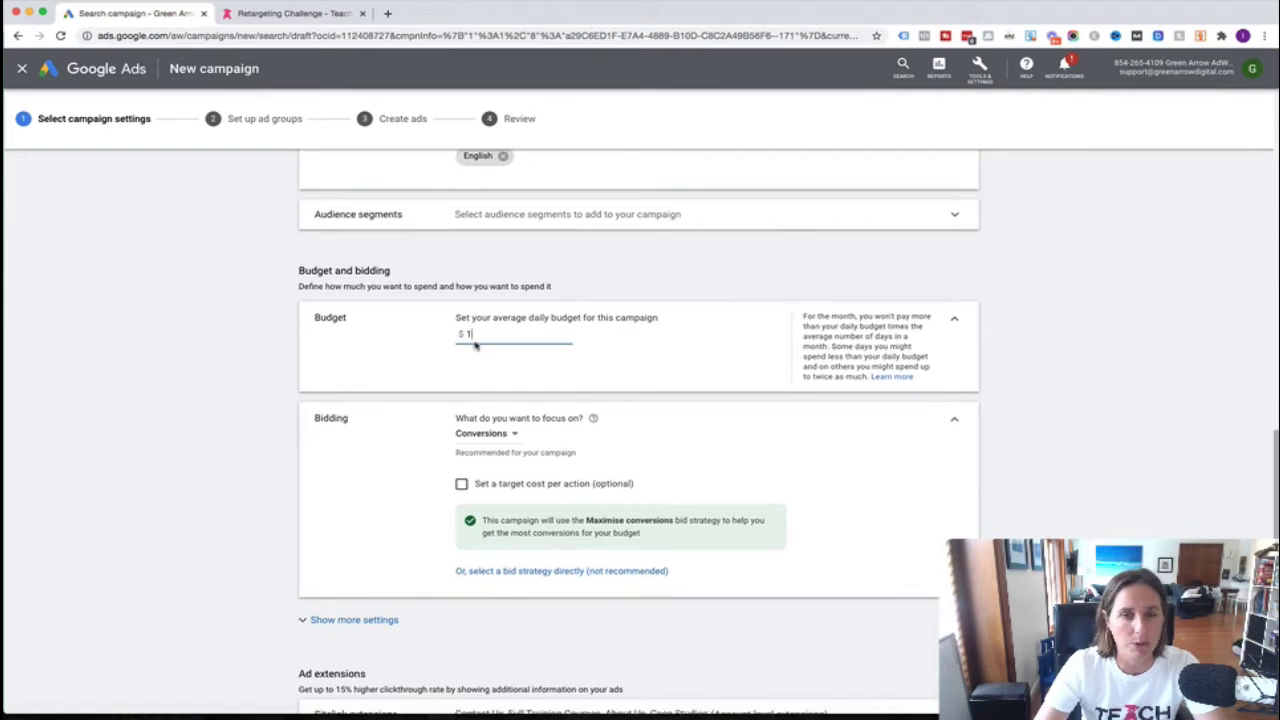
# Examine the recommended bid strategy, the available bidding focus options and the optional target cost per action.
pyautogui.scroll(-1, 422, 413)
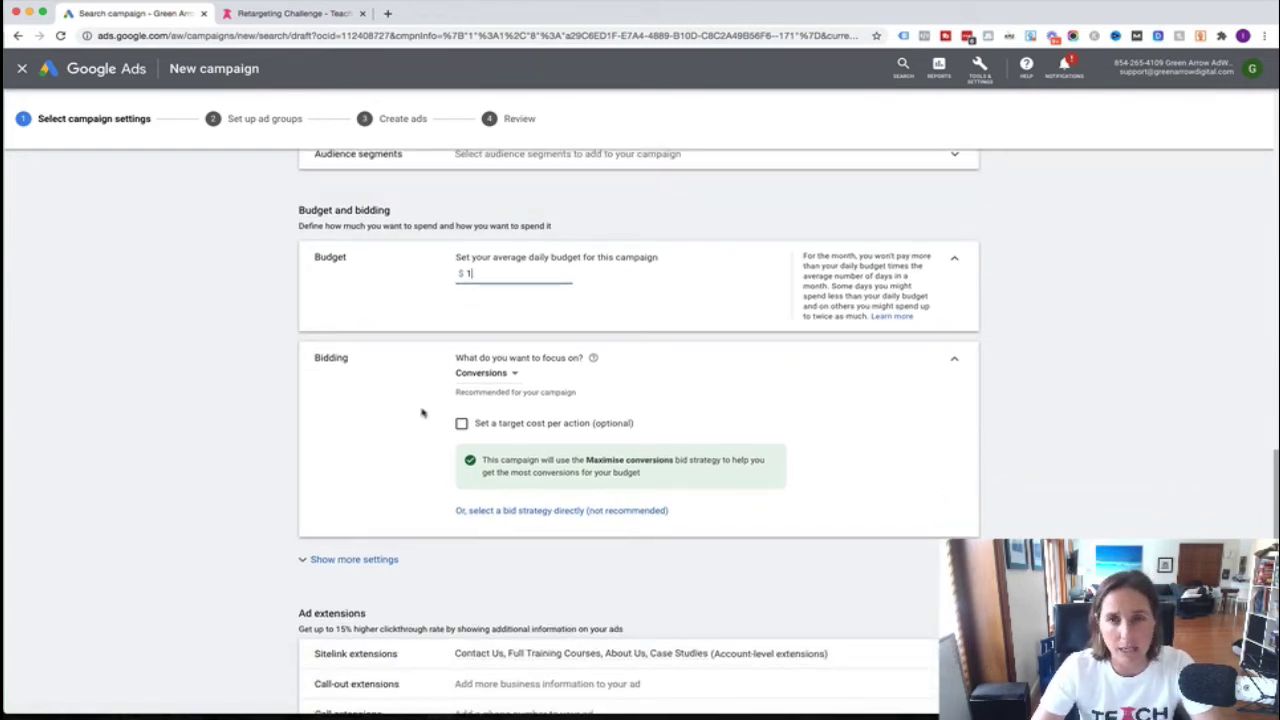
pyautogui.scroll(-1, 422, 413)
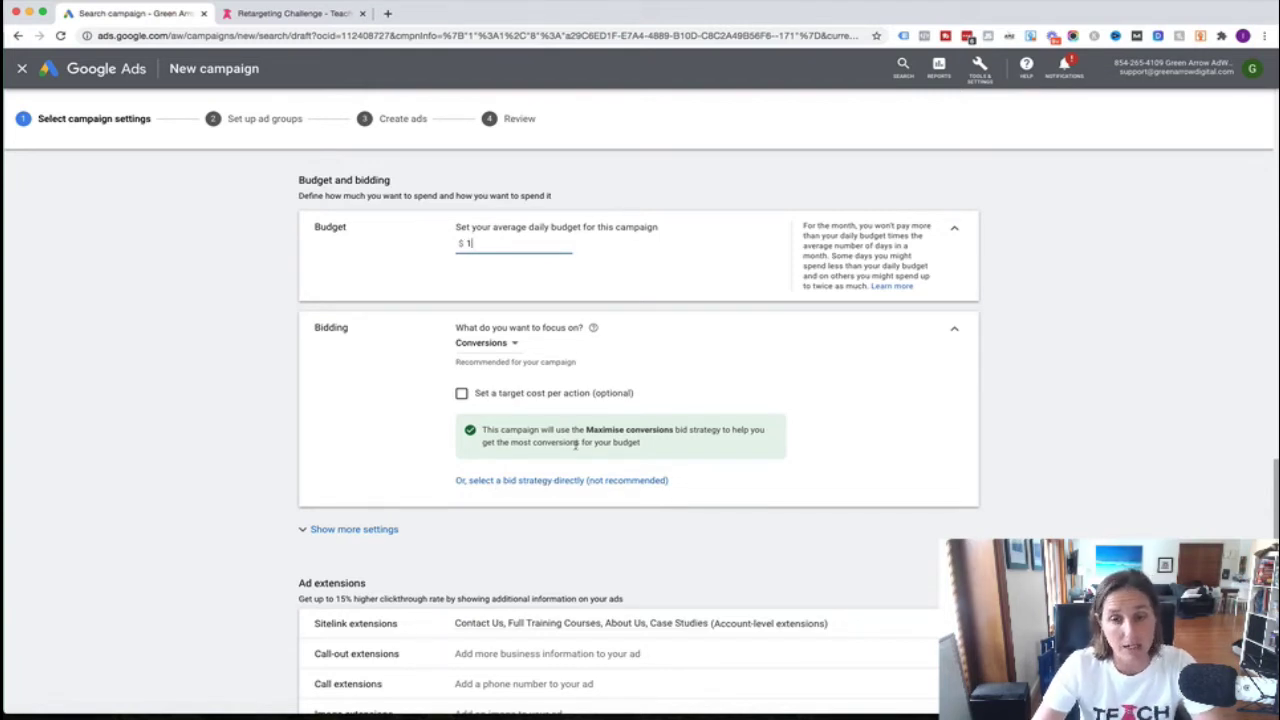
pyautogui.moveTo(512, 432); pyautogui.dragTo(650, 450)
pyautogui.click(657, 450)
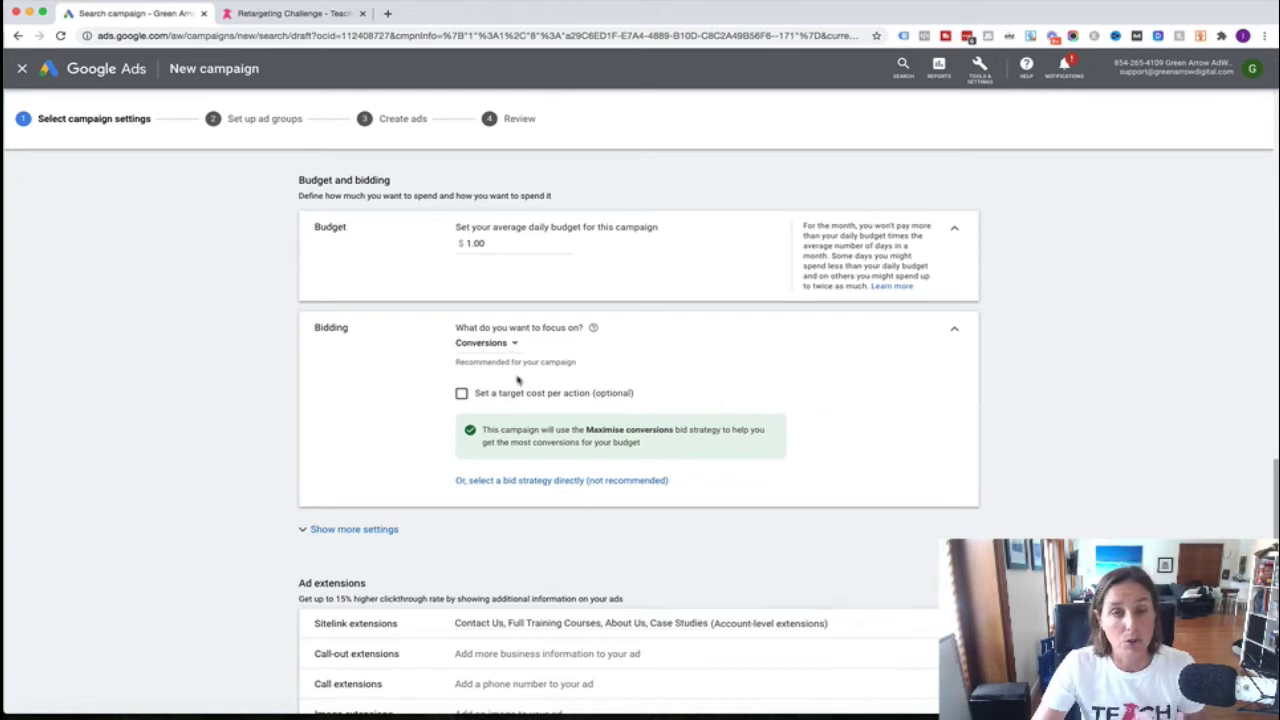
pyautogui.click(499, 346)
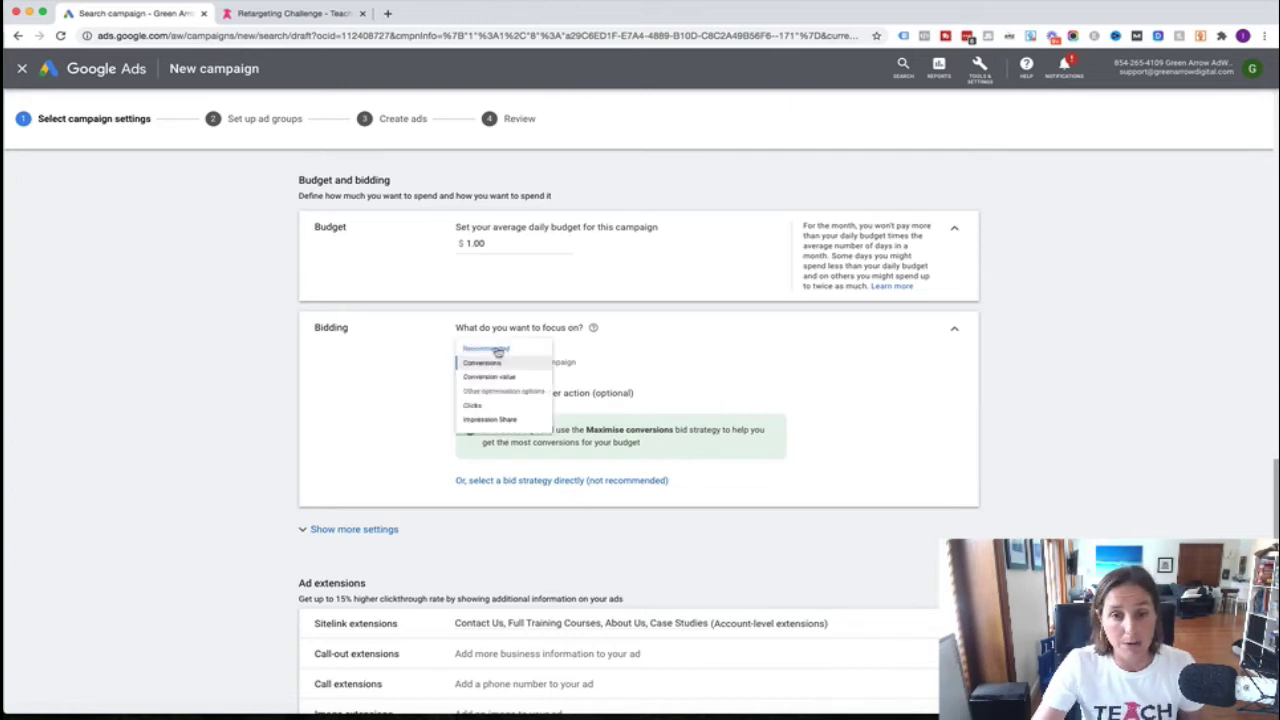
pyautogui.click(395, 414)
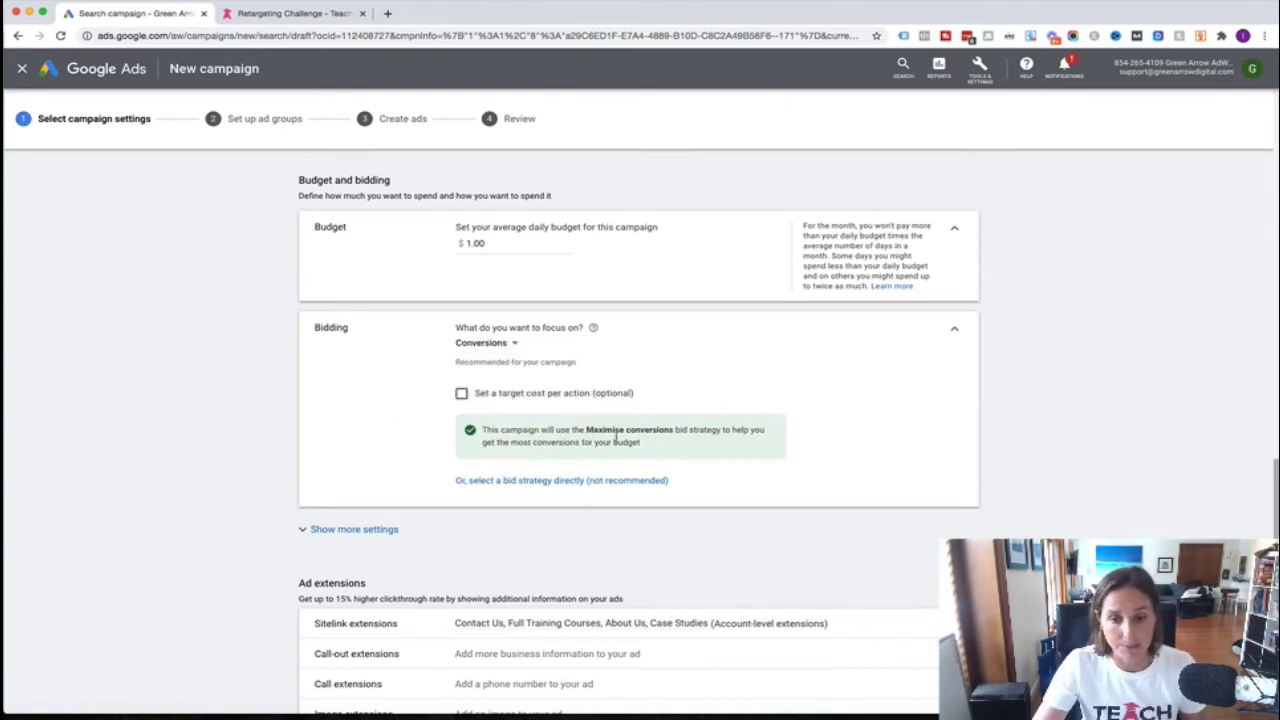
pyautogui.click(517, 396)
pyautogui.click(461, 393)
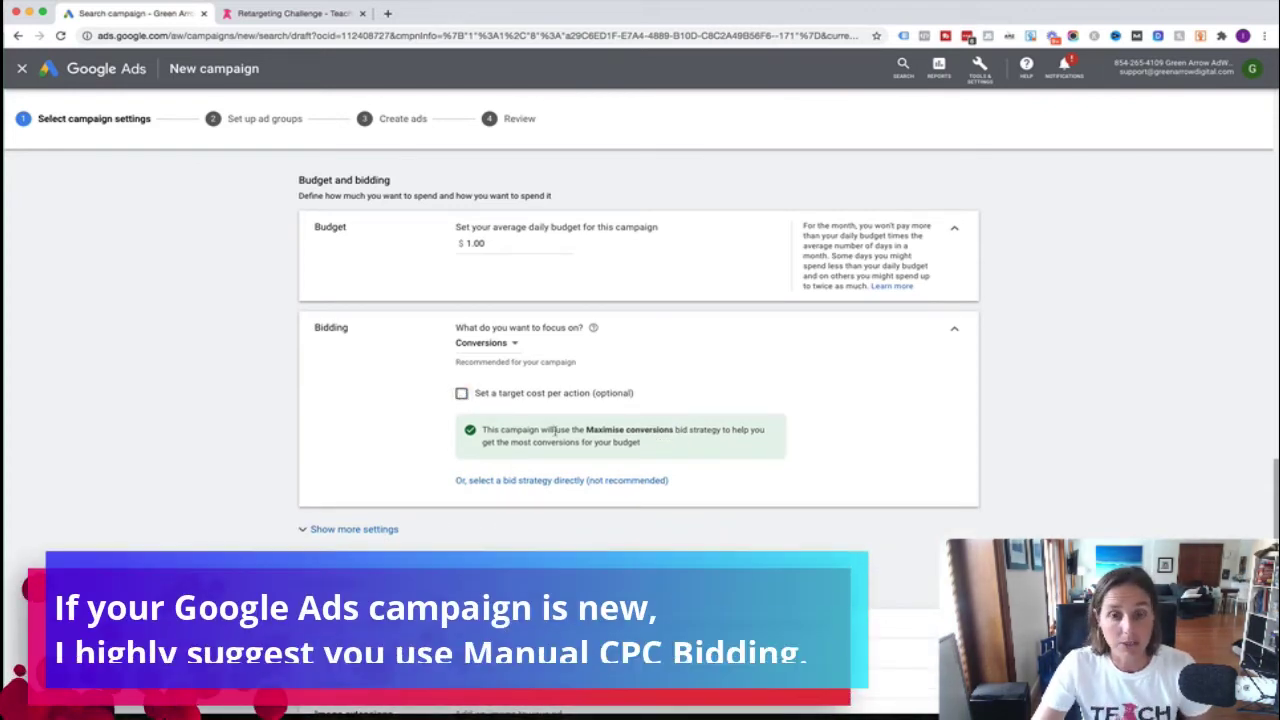
# Select Manual CPC directly as the bid strategy and turn off Enhanced CPC.
pyautogui.click(524, 481)
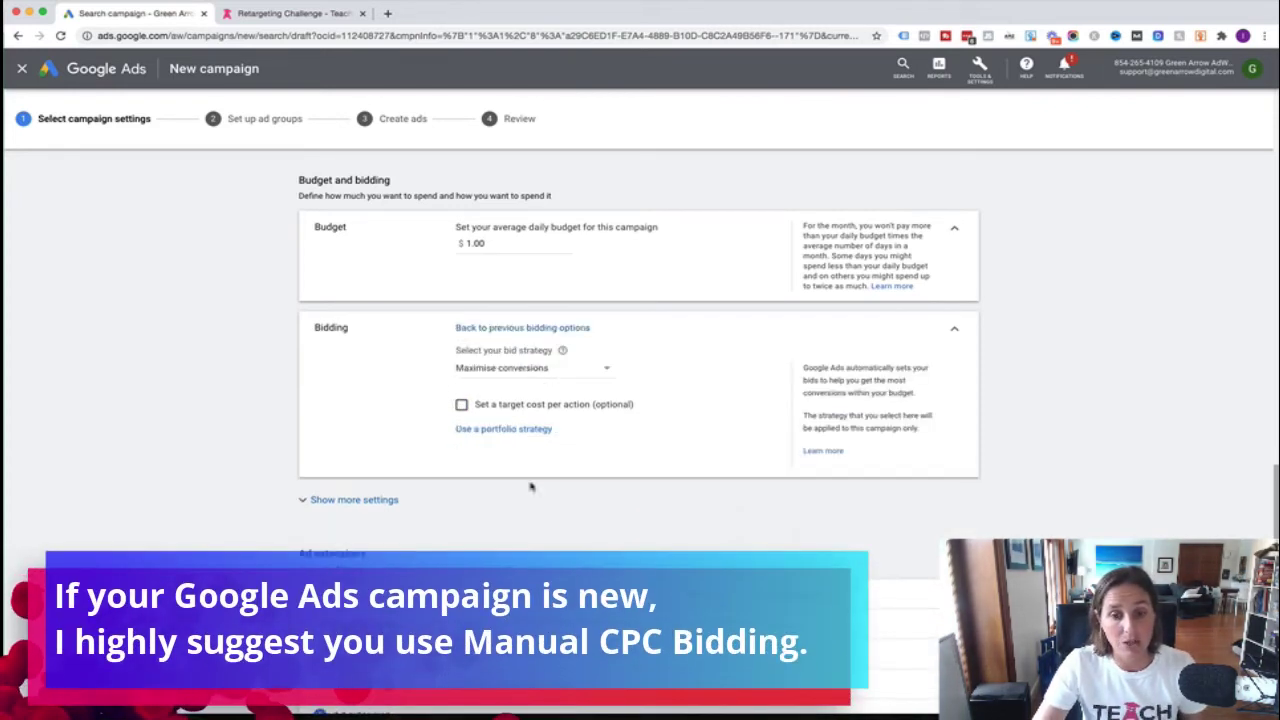
pyautogui.click(508, 370)
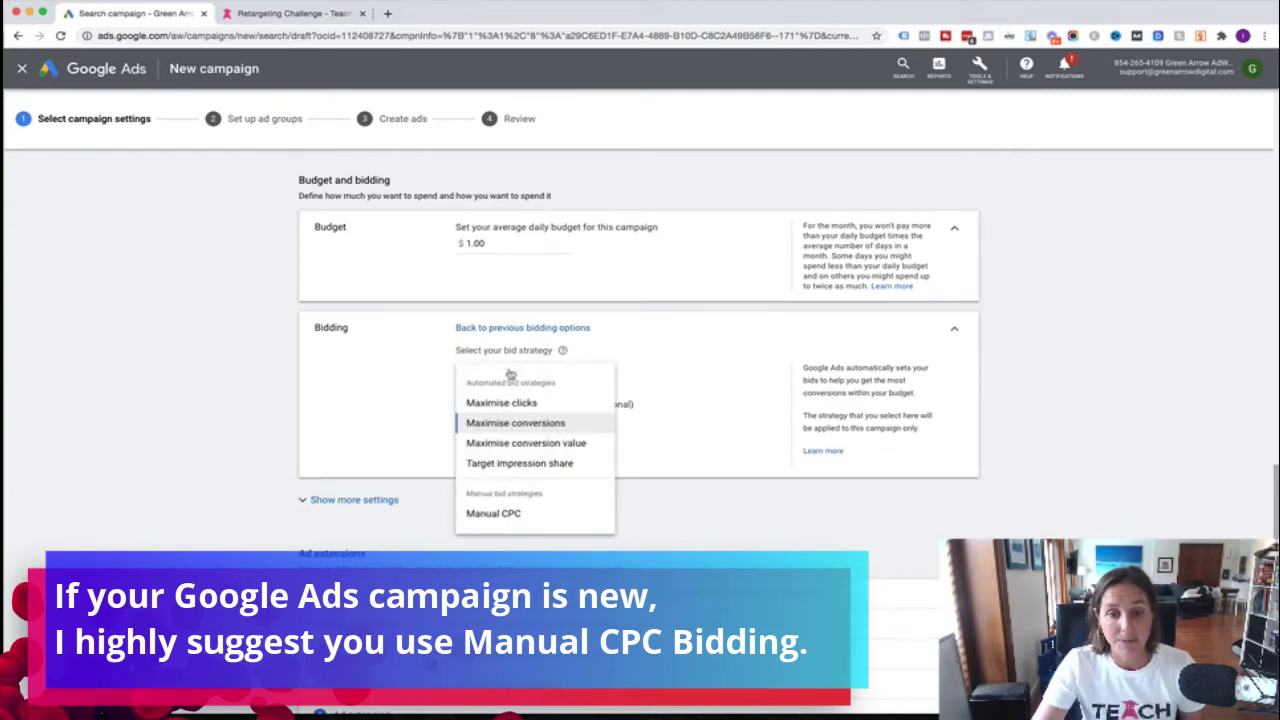
pyautogui.click(495, 514)
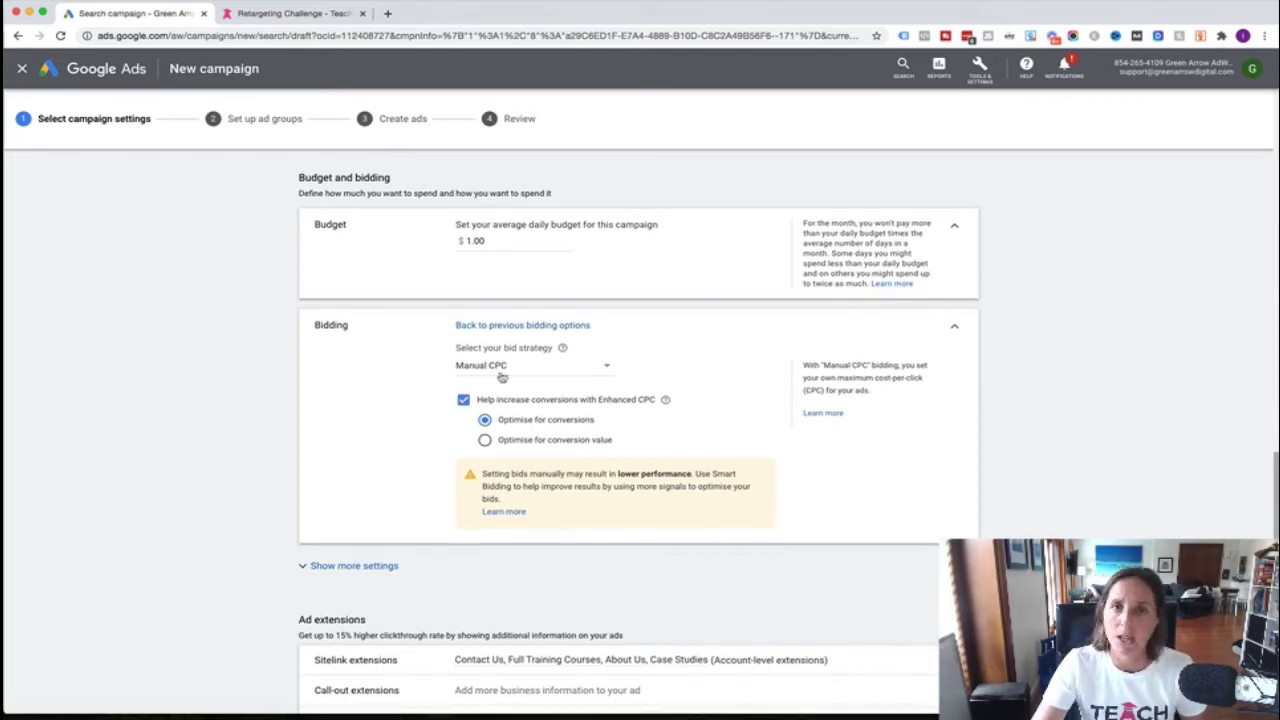
pyautogui.scroll(-1, 490, 376)
pyautogui.click(464, 378)
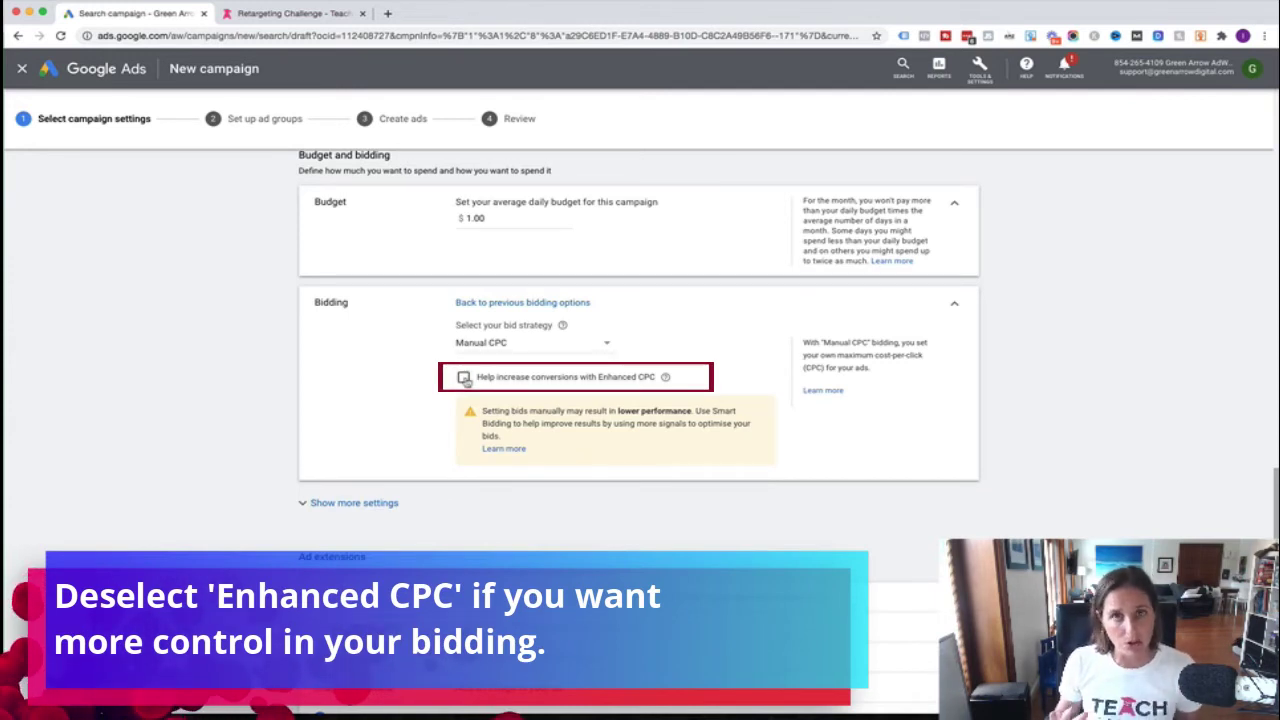
# Check the additional campaign settings for conversions and ad rotation, and save the campaign settings to continue to ad group setup.
pyautogui.scroll(-3, 460, 390)
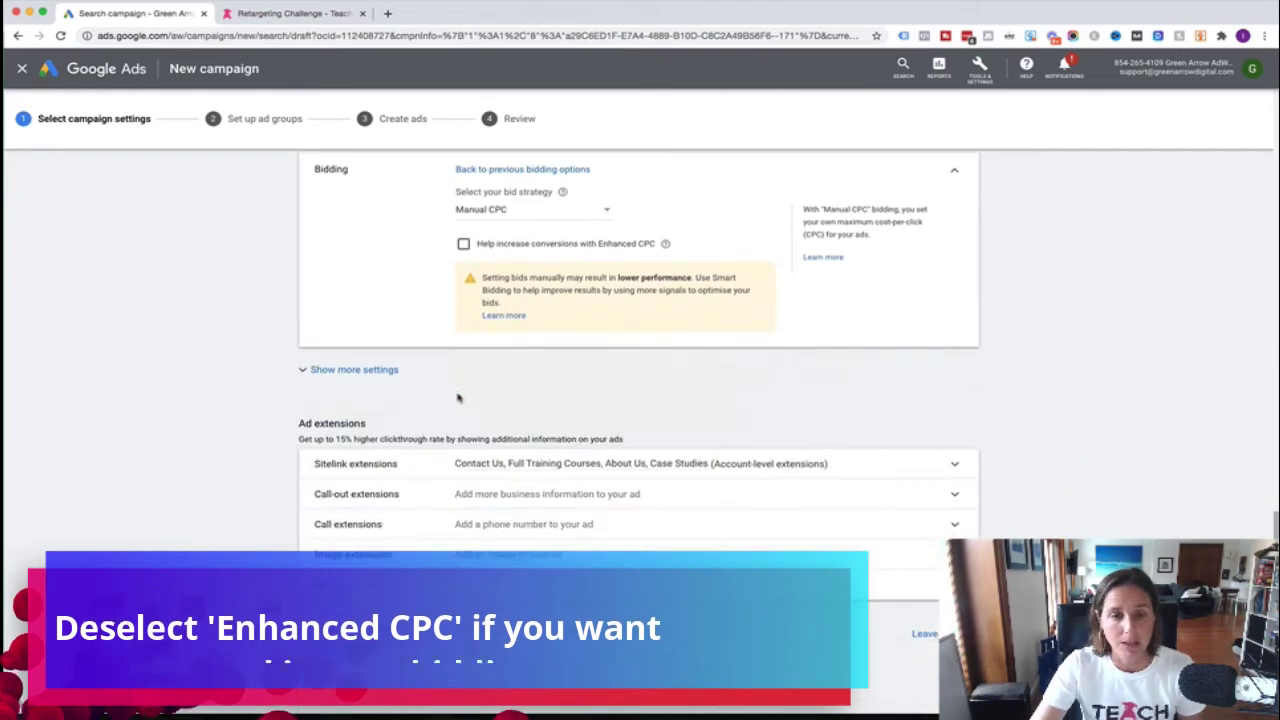
pyautogui.click(368, 370)
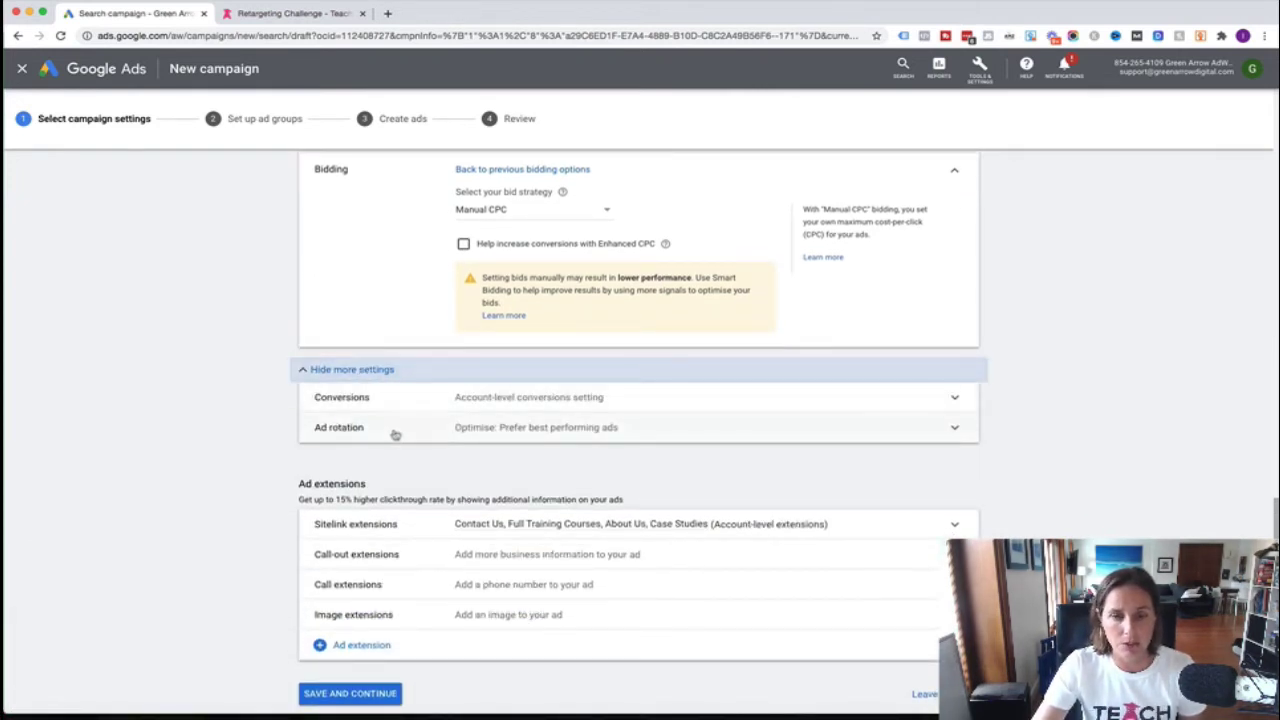
pyautogui.click(330, 370)
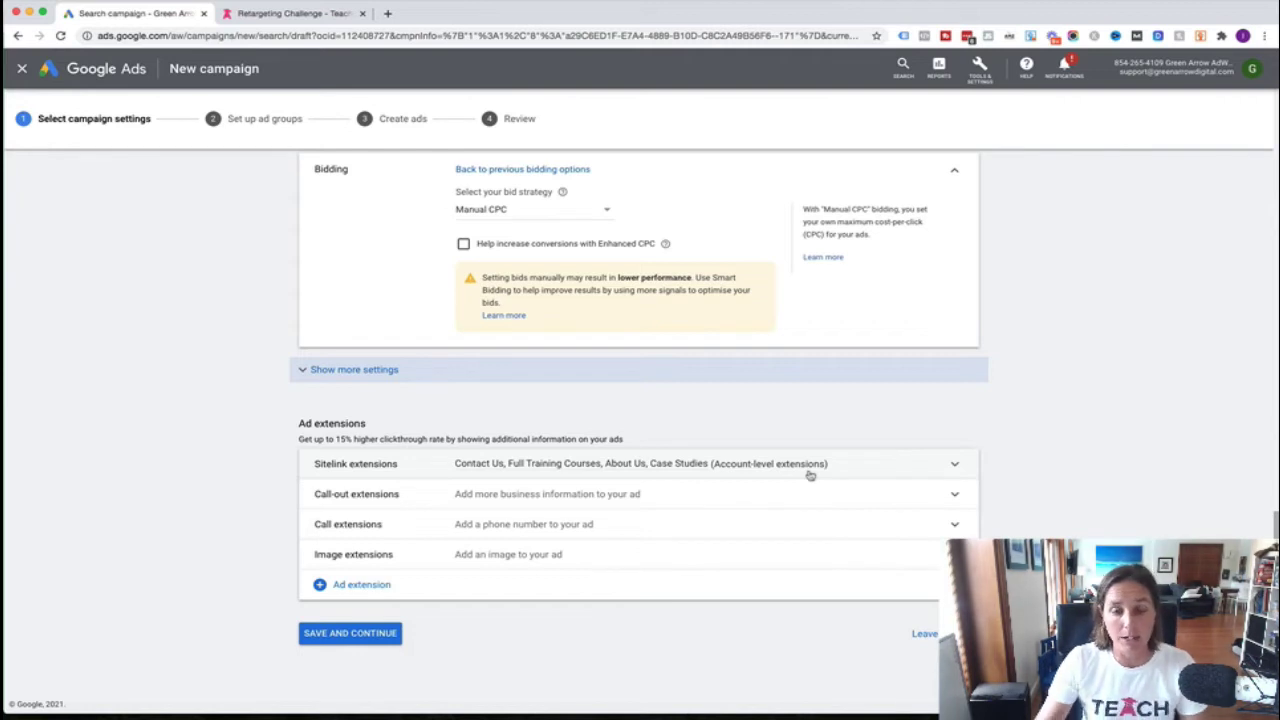
pyautogui.click(357, 632)
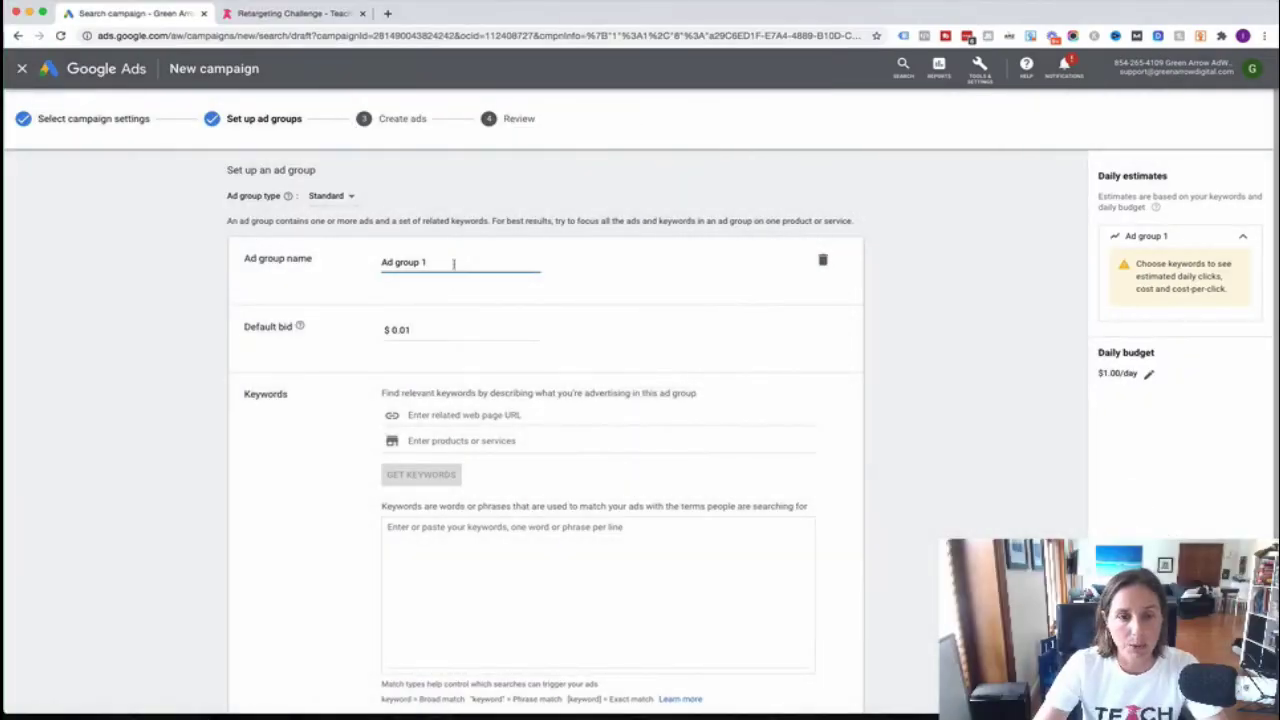
# Name the ad group "Challenge" and set its default bid to $1.
pyautogui.moveTo(454, 263); pyautogui.dragTo(378, 263)
pyautogui.write('Challenge')
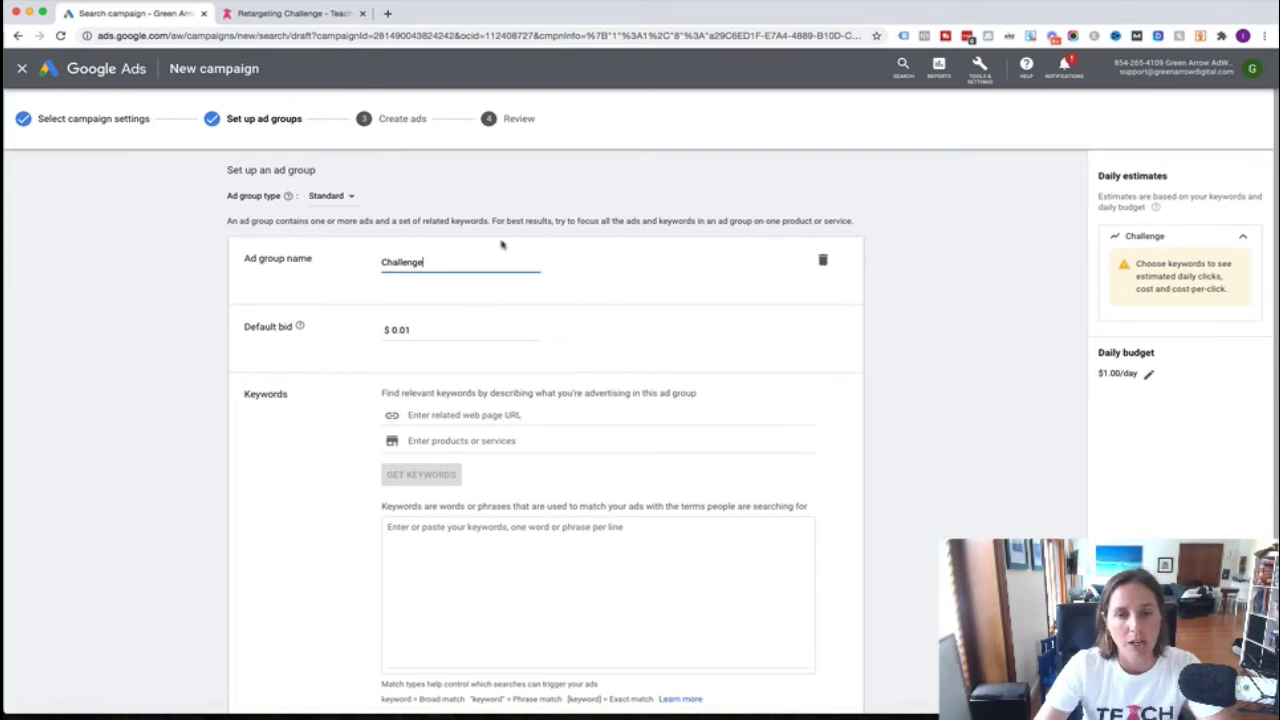
pyautogui.moveTo(423, 341); pyautogui.dragTo(380, 337)
pyautogui.write('1')
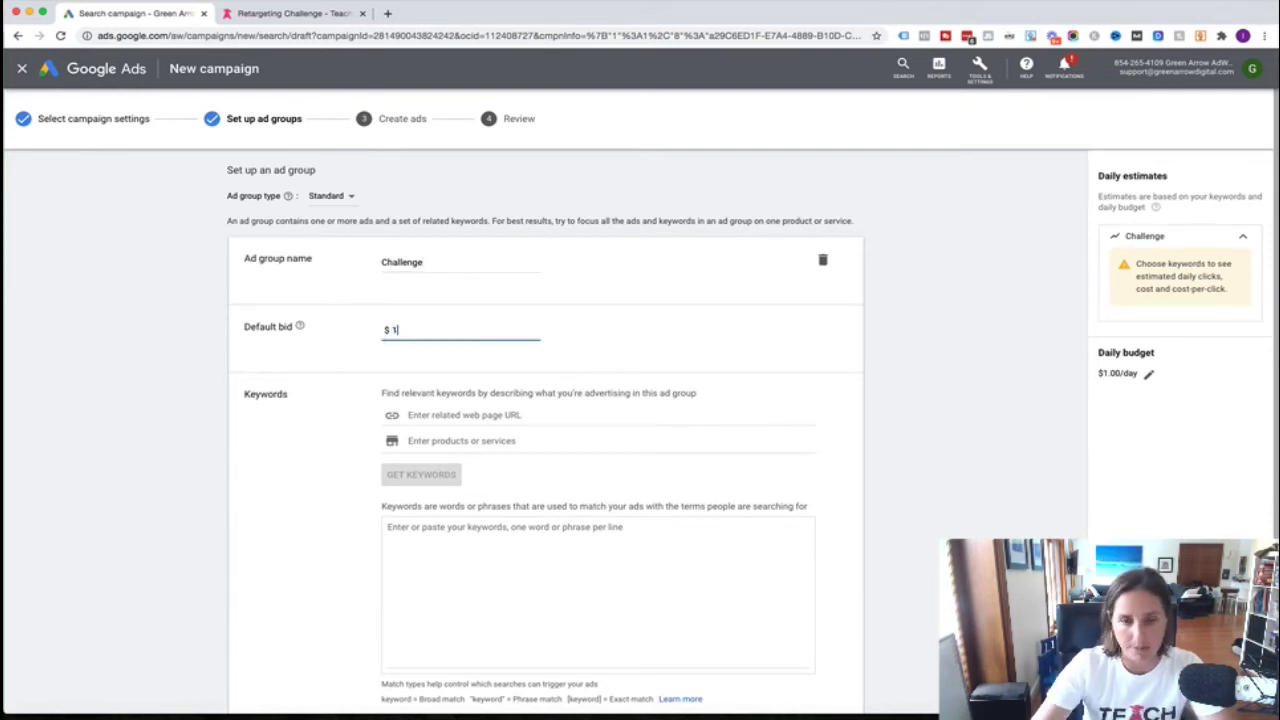
# Look at the Retargeting Challenge landing page in the other browser tab and return to the ad group setup.
pyautogui.scroll(-2, 372, 316)
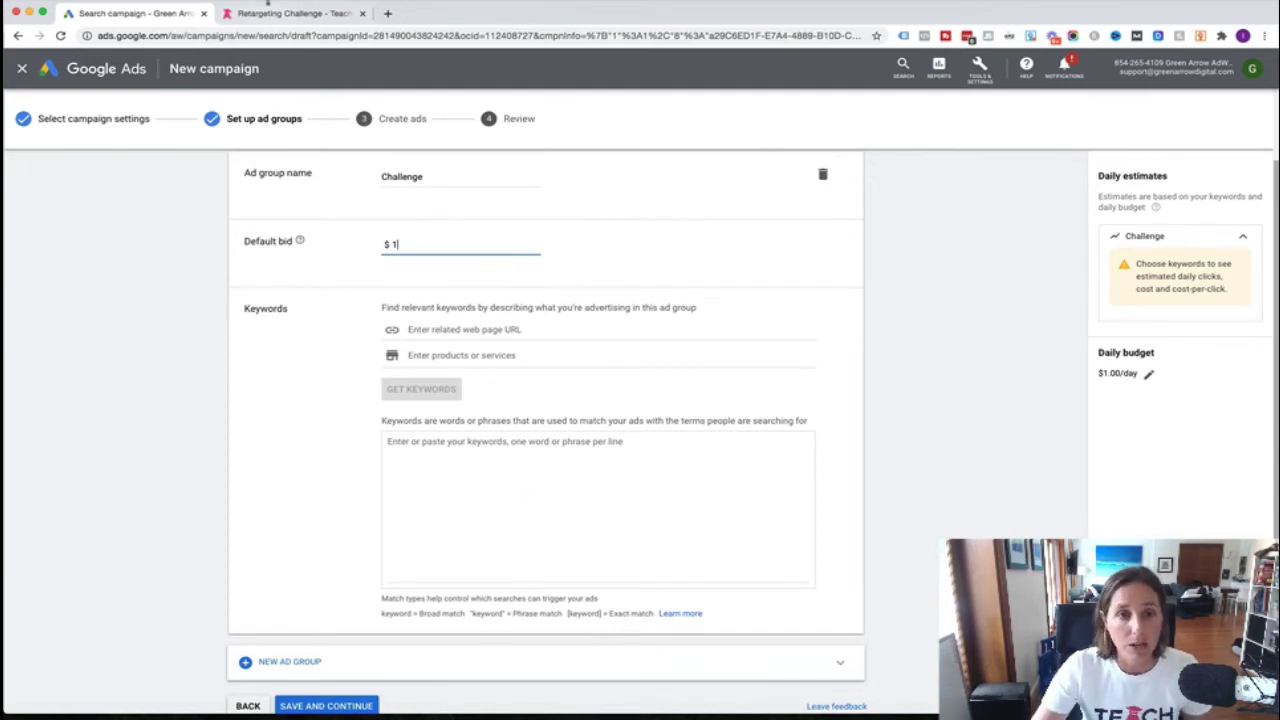
pyautogui.click(272, 18)
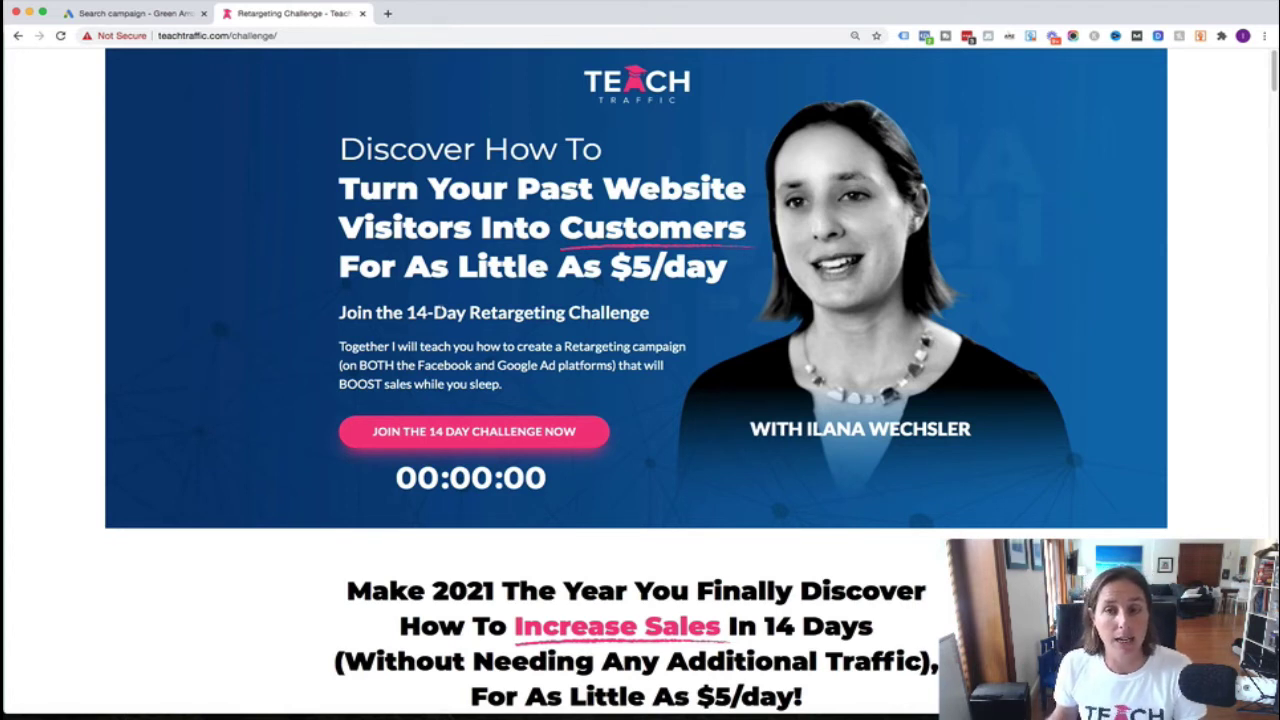
pyautogui.click(138, 13)
# Enter "create Retargeting campaign" in quotation marks as a phrase match keyword for the ad group.
pyautogui.scroll(-1, 465, 420)
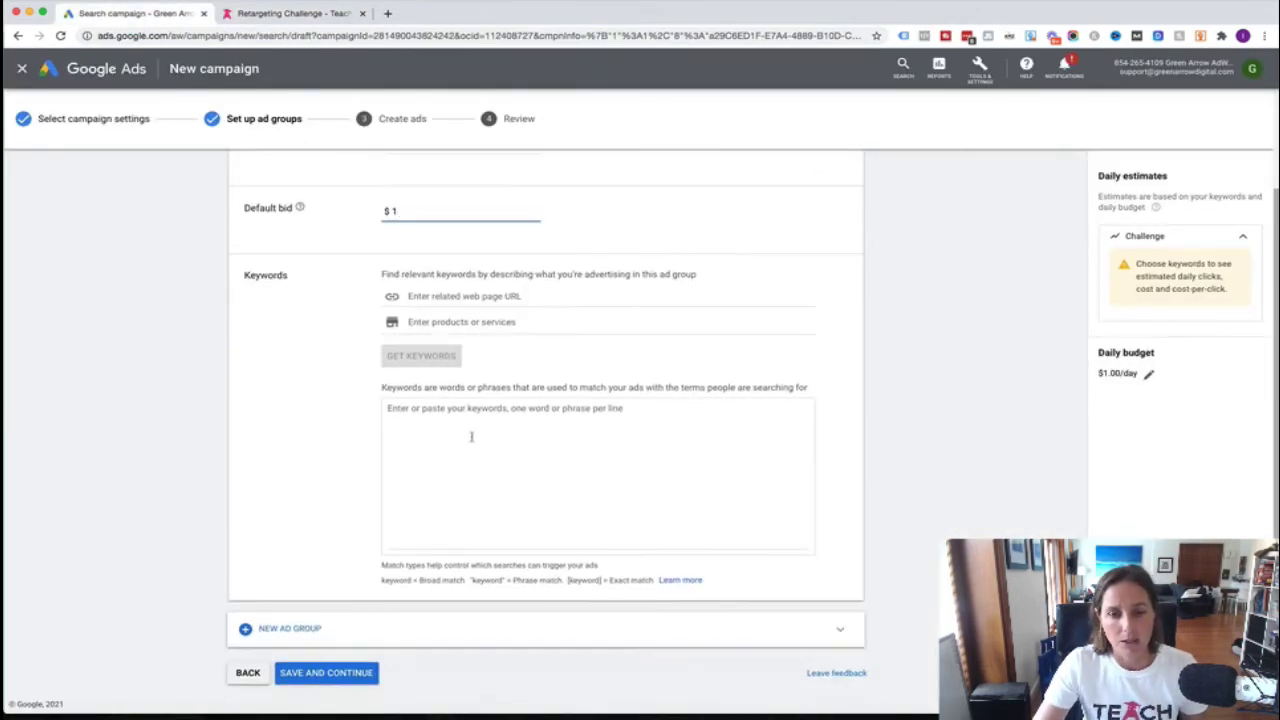
pyautogui.click(471, 433)
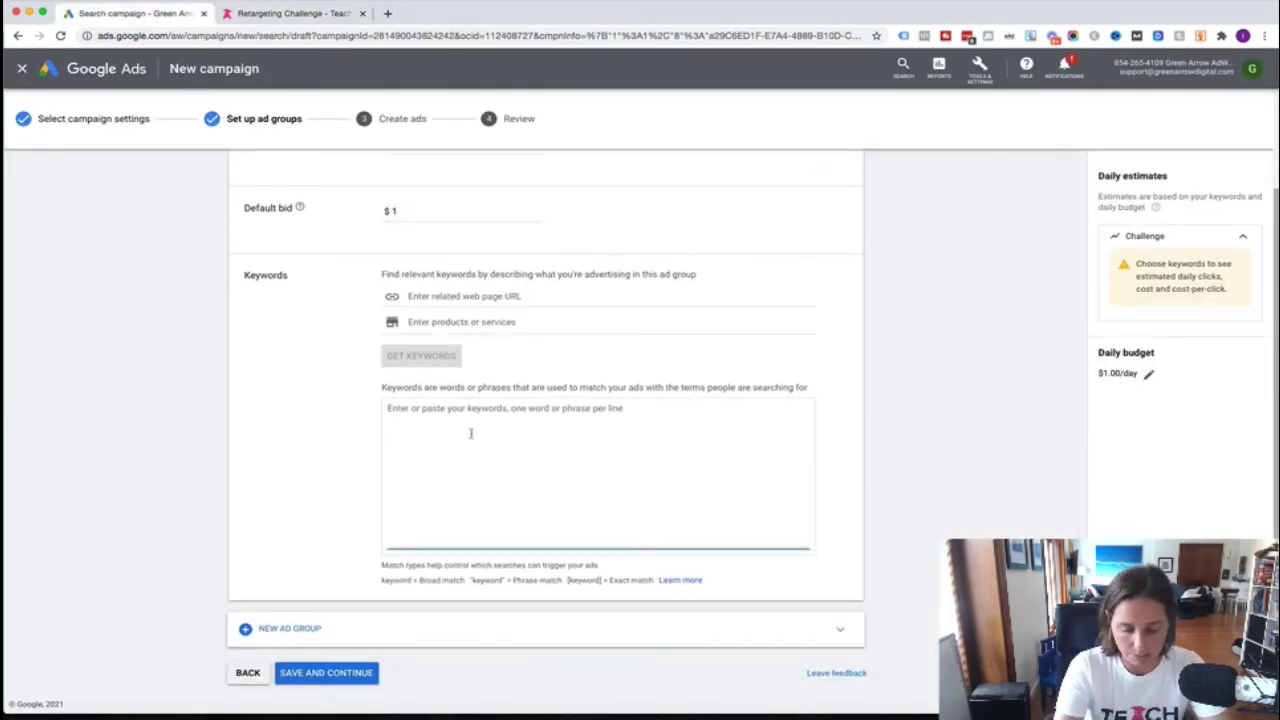
pyautogui.write('"creat')
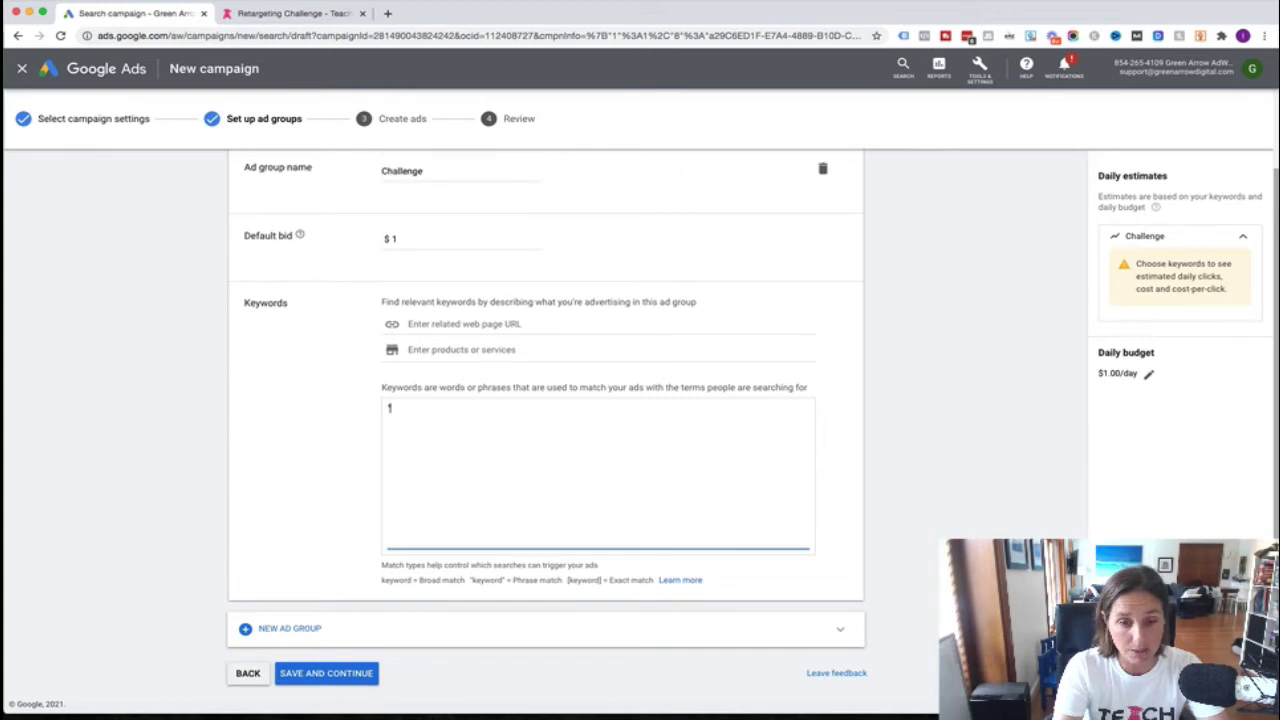
pyautogui.write('e R')
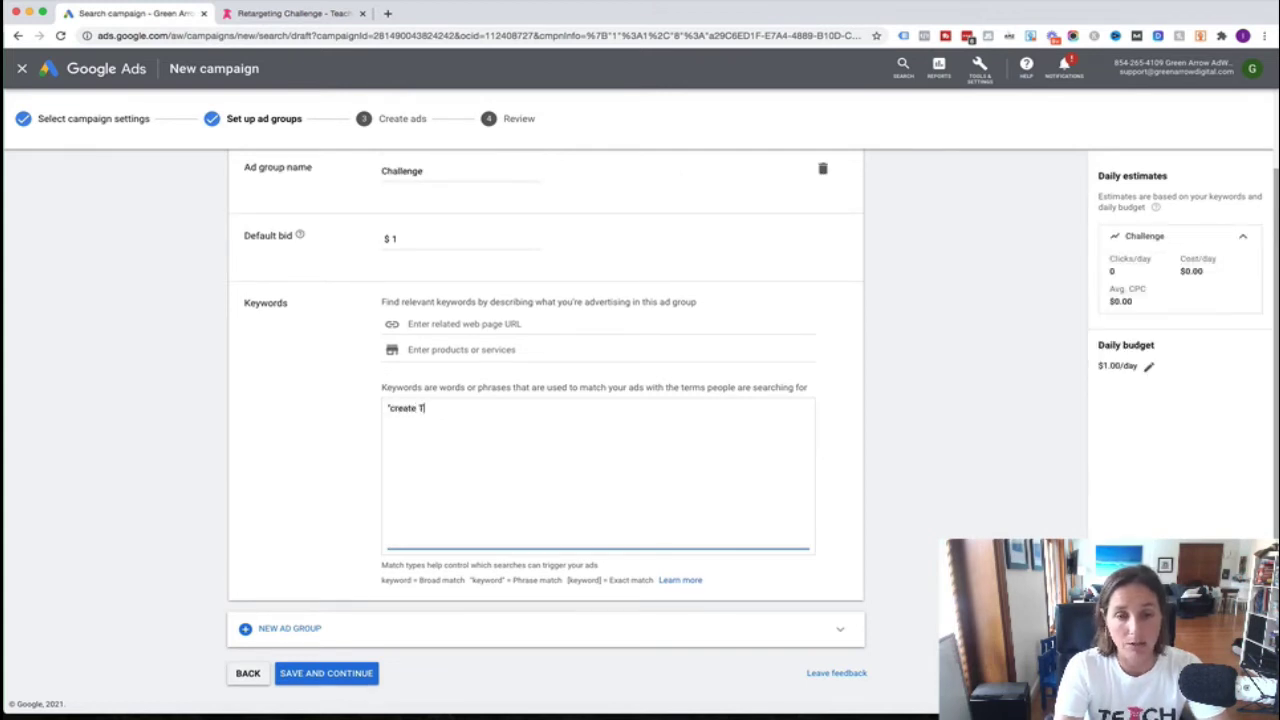
pyautogui.write('egetargeting campaing')
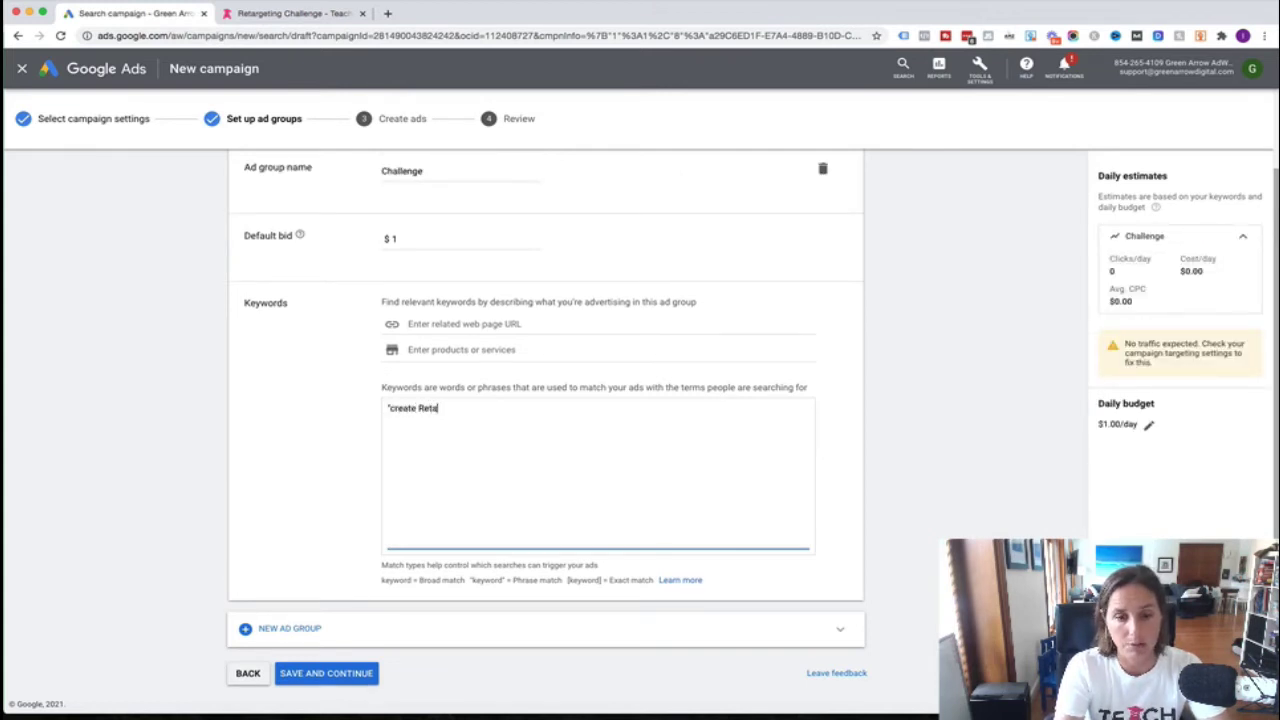
pyautogui.press('BackSpace')
pyautogui.press('BackSpace')
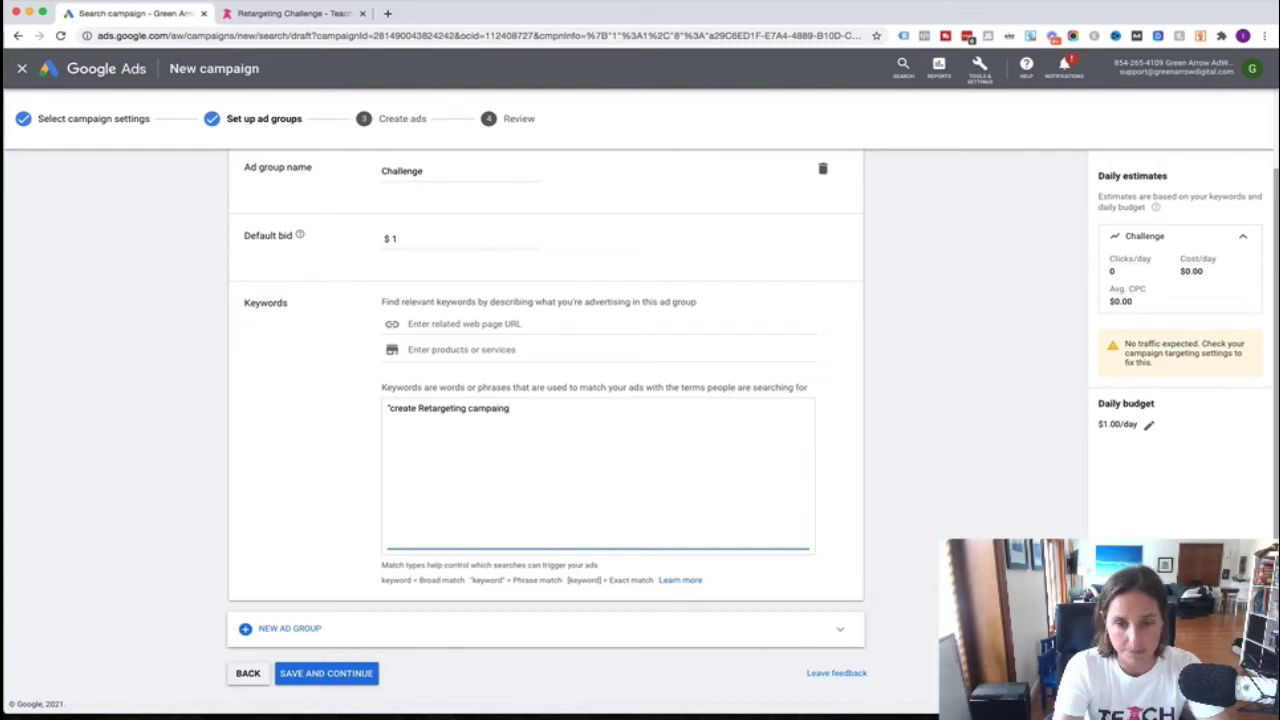
pyautogui.write('gn"')
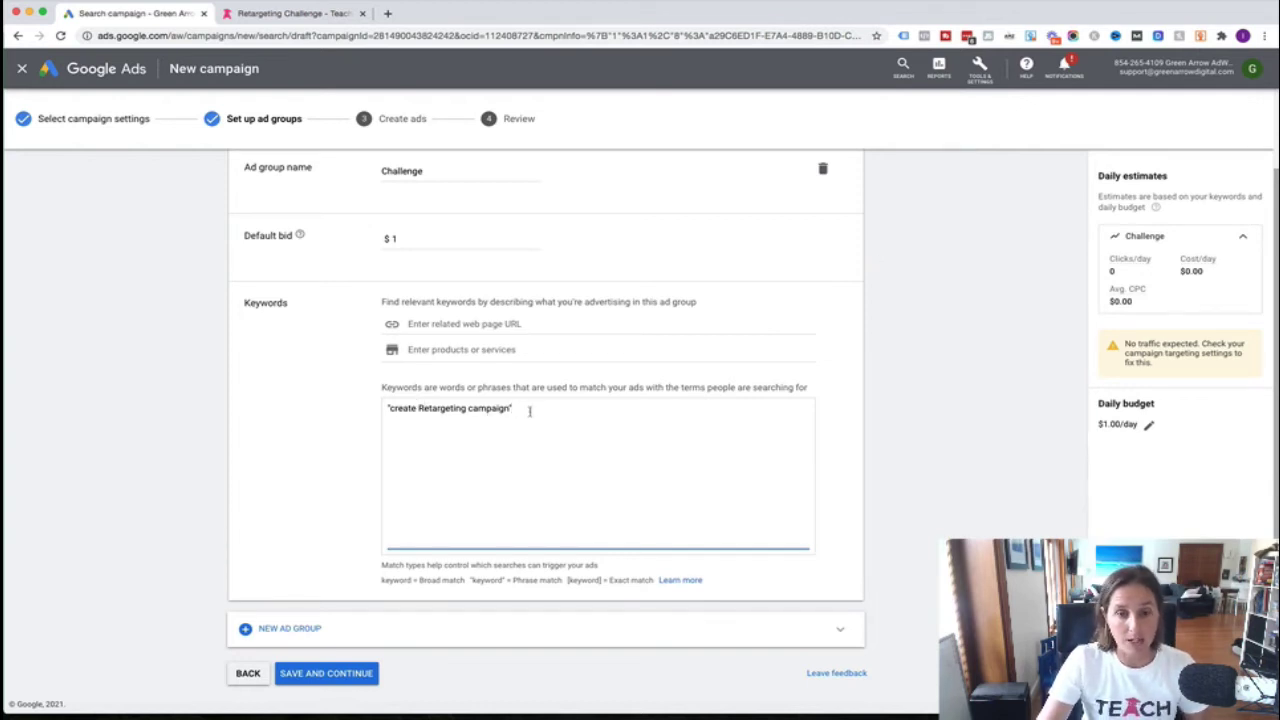
# Remove the quotation marks around the keyword to demonstrate broad match, and restore them for phrase match.
pyautogui.press('BackSpace')
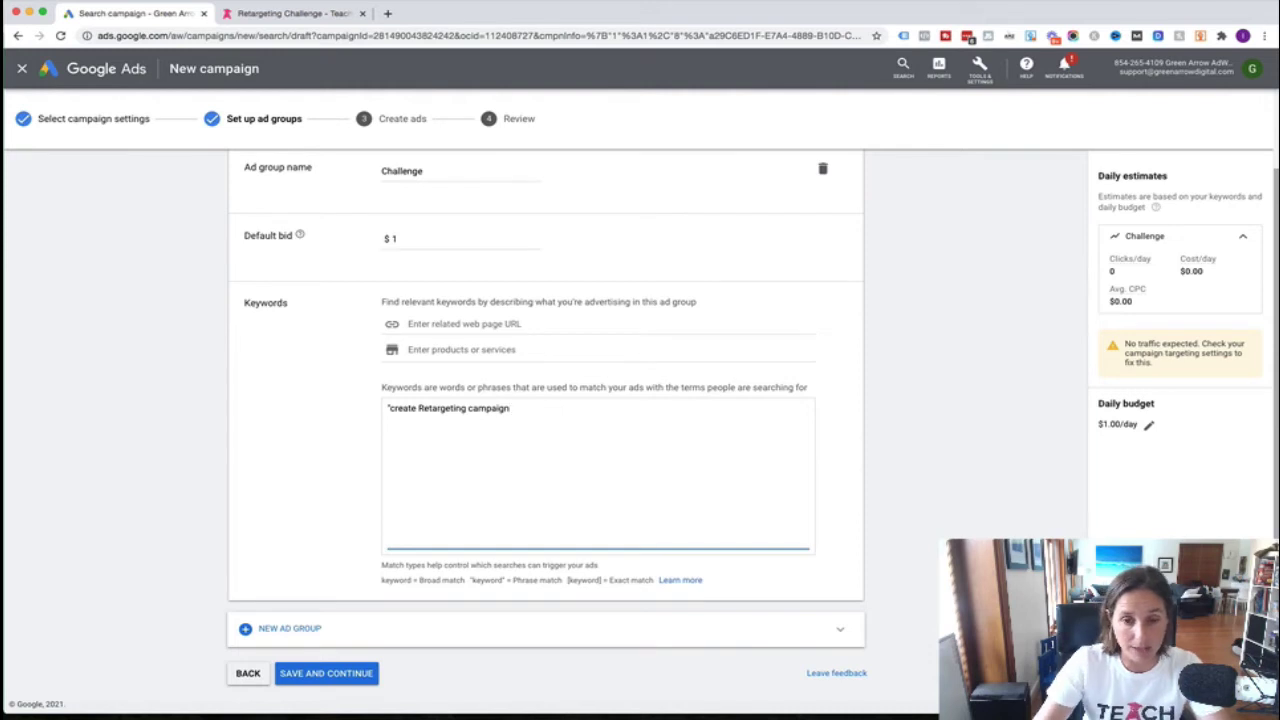
pyautogui.click(392, 418)
pyautogui.press('BackSpace')
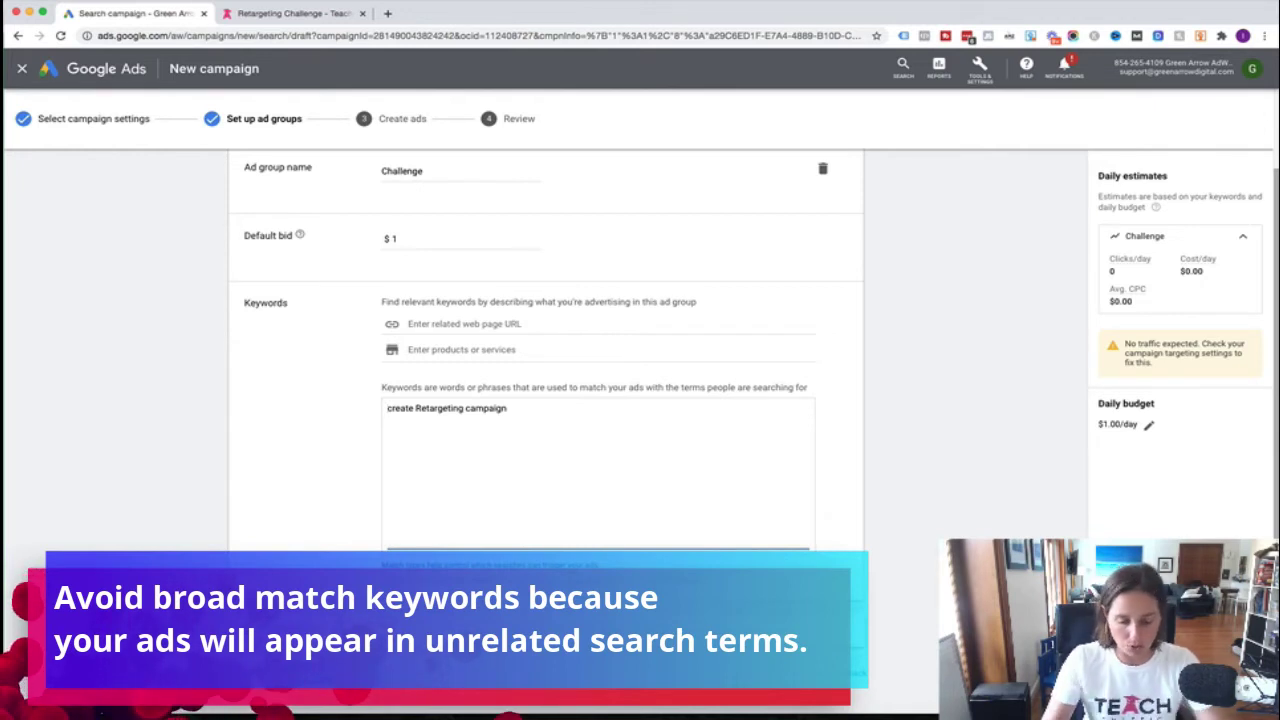
pyautogui.write('"')
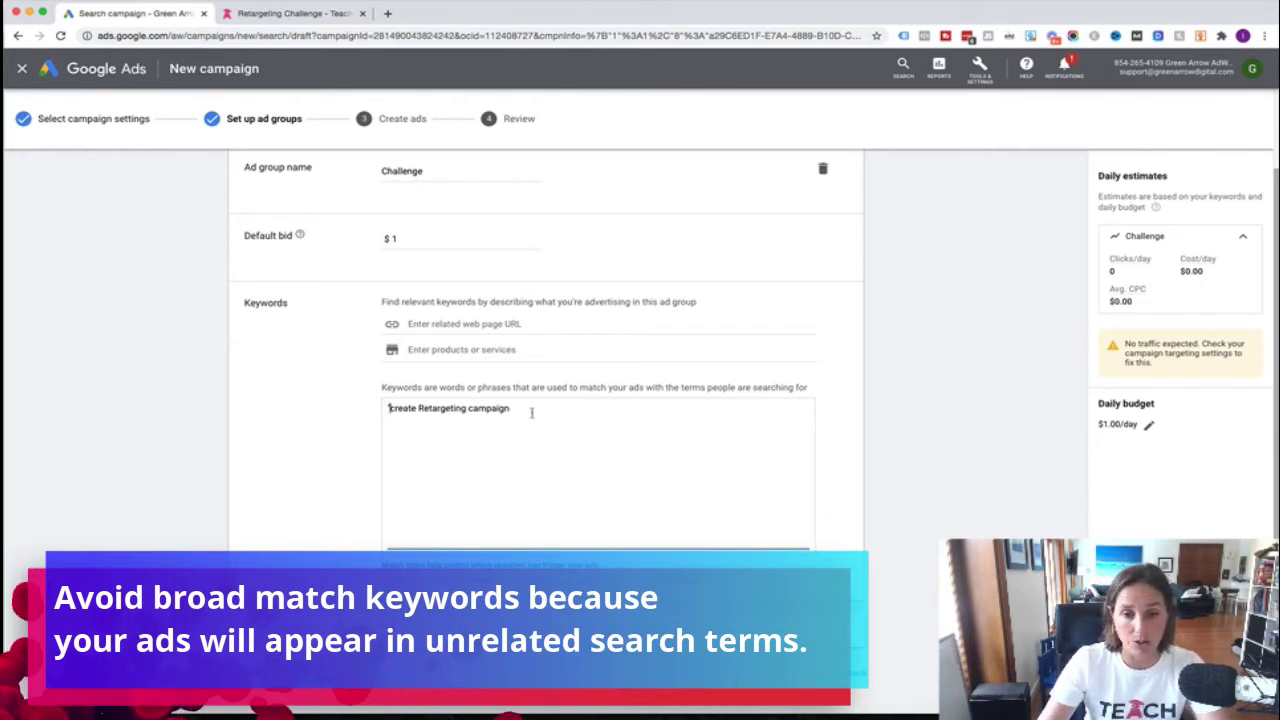
pyautogui.write('"')
# Enter [create Retargeting campaign] on a second line as an exact match keyword, and delete that keyword again.
pyautogui.press('Return')
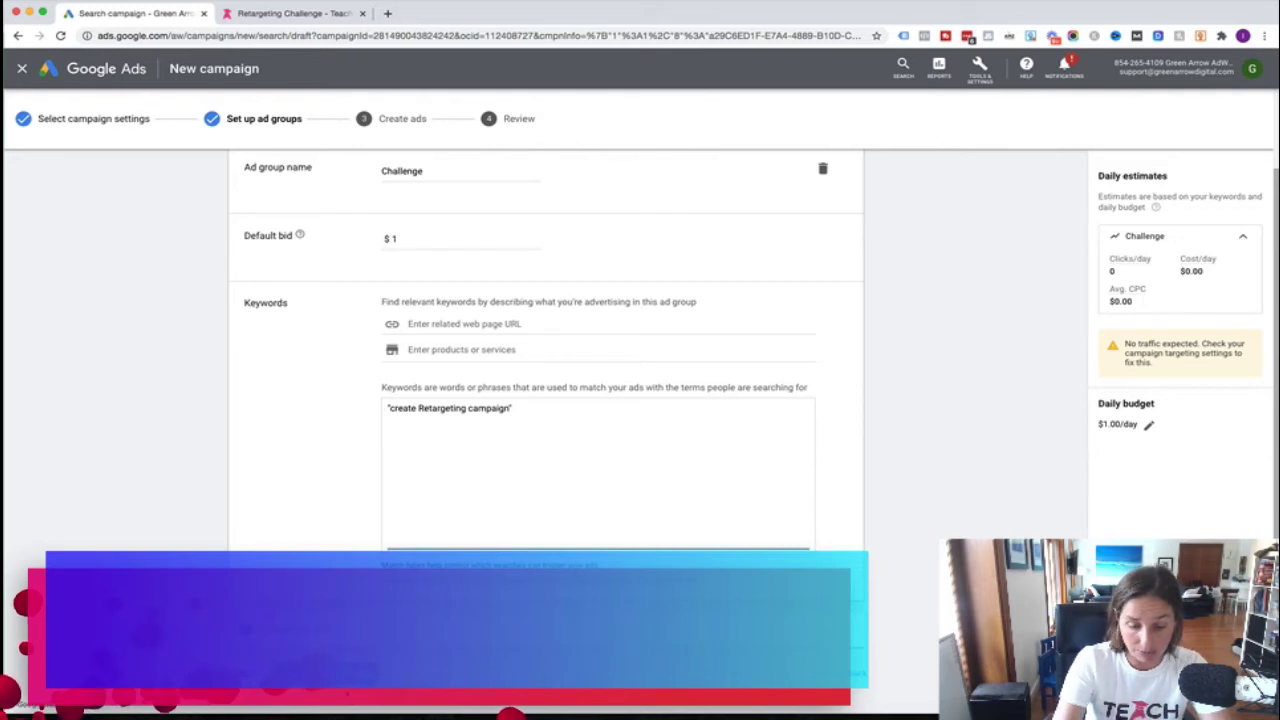
pyautogui.write('[create R')
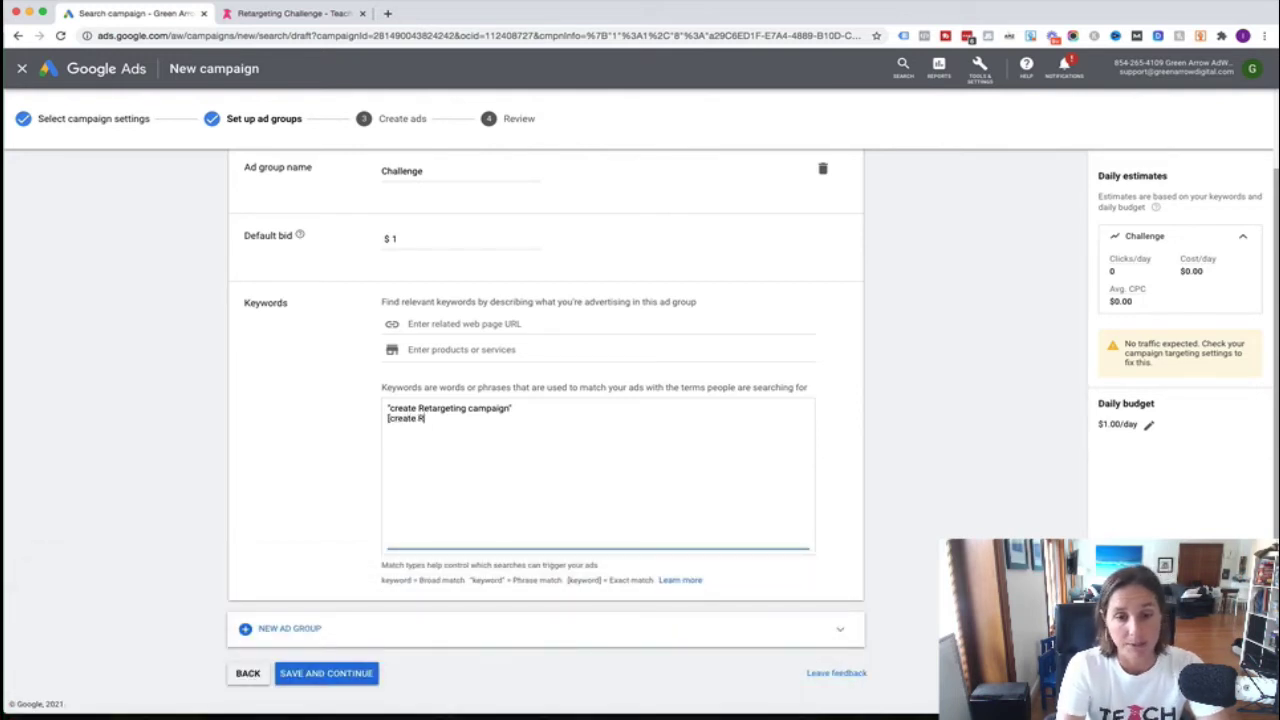
pyautogui.write('etargeting c')
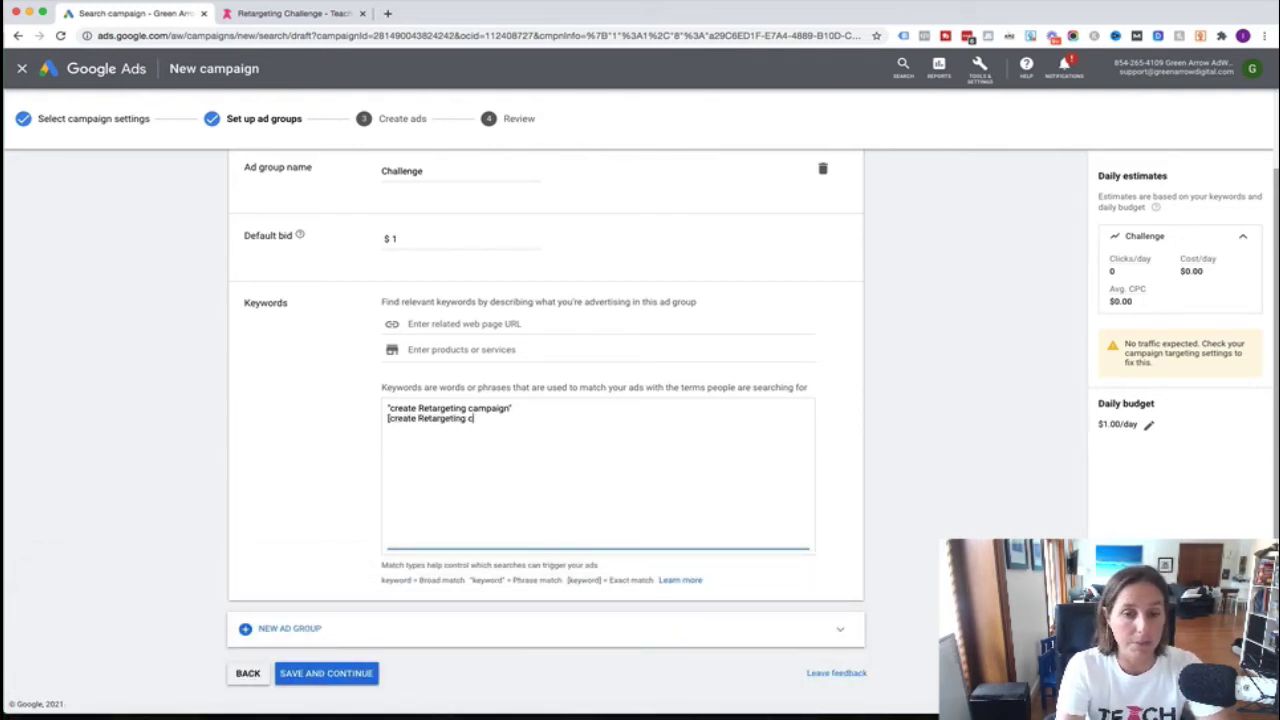
pyautogui.write('ampaign]')
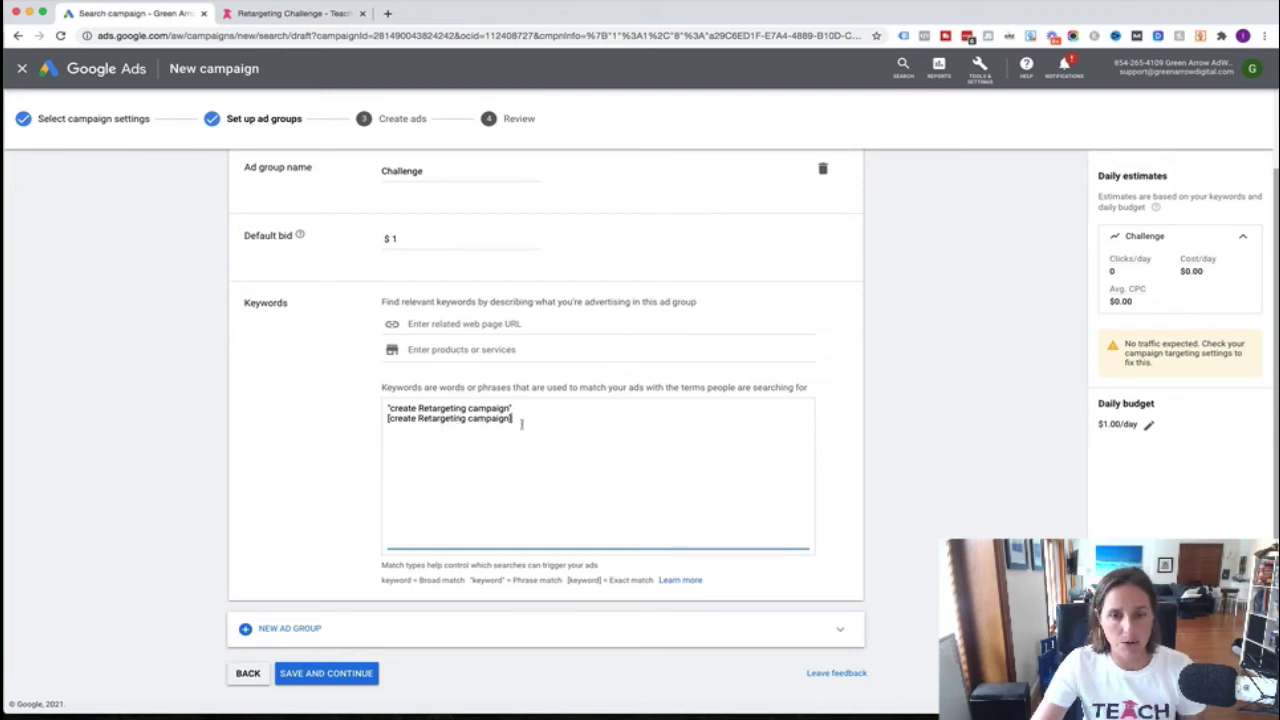
pyautogui.moveTo(518, 421); pyautogui.dragTo(384, 422)
pyautogui.press('BackSpace')
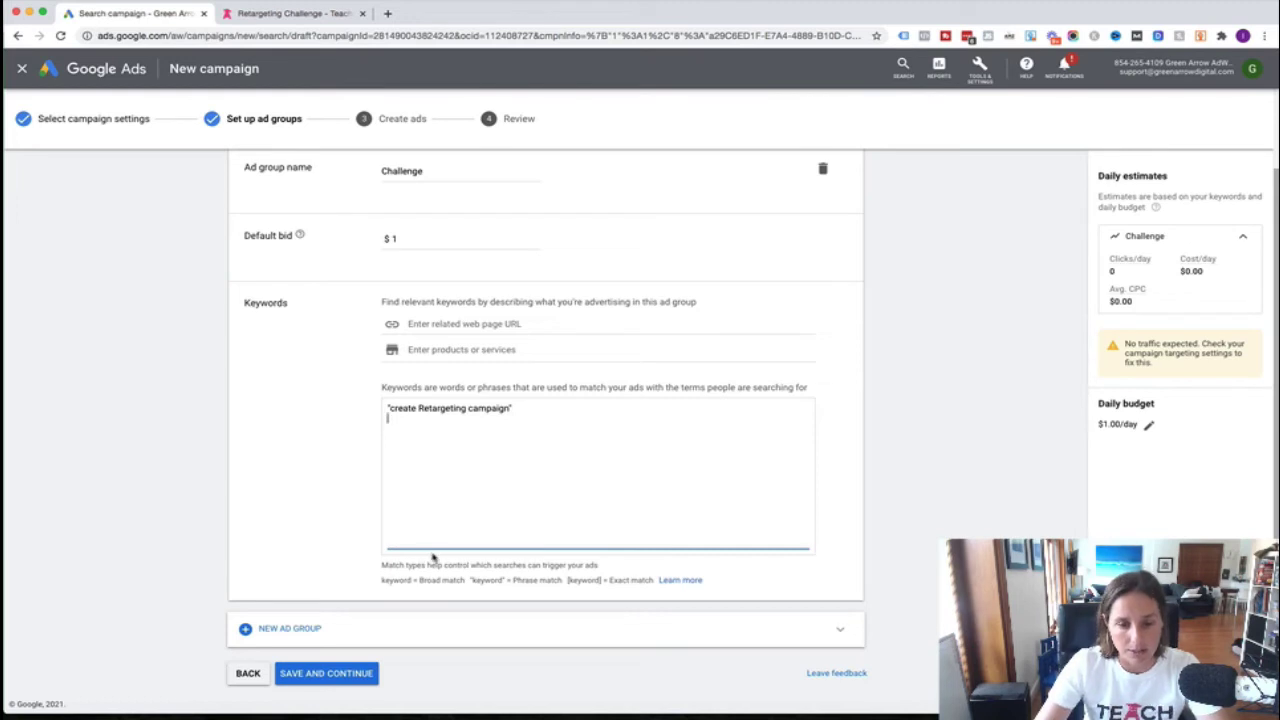
# Review the keyword match type notation and save the ad group to continue to ad creation.
pyautogui.moveTo(386, 584); pyautogui.dragTo(630, 582)
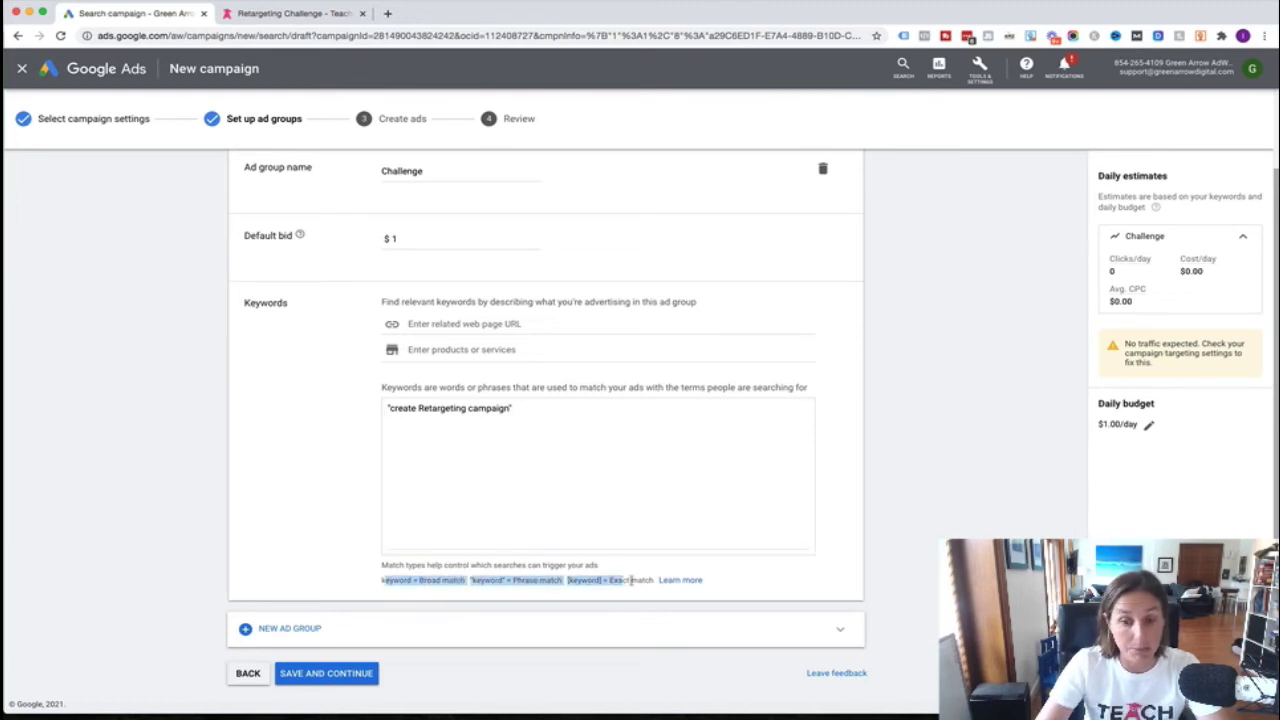
pyautogui.click(631, 580)
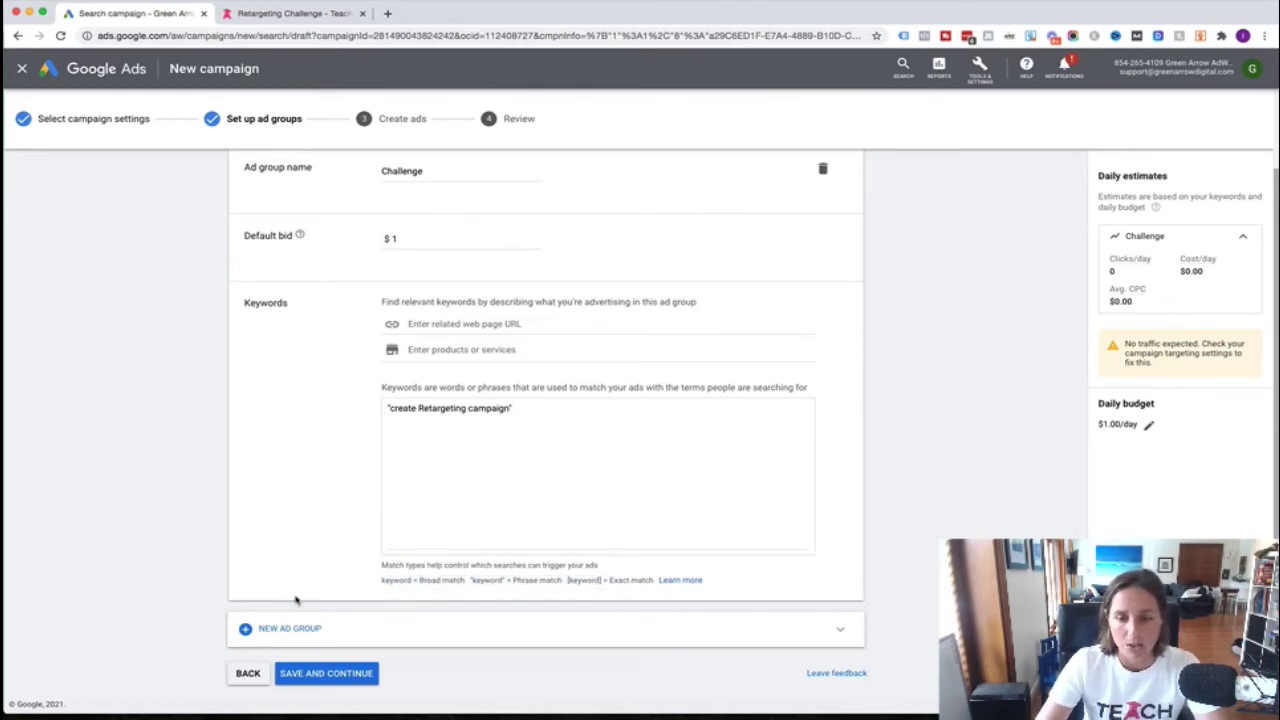
pyautogui.click(327, 673)
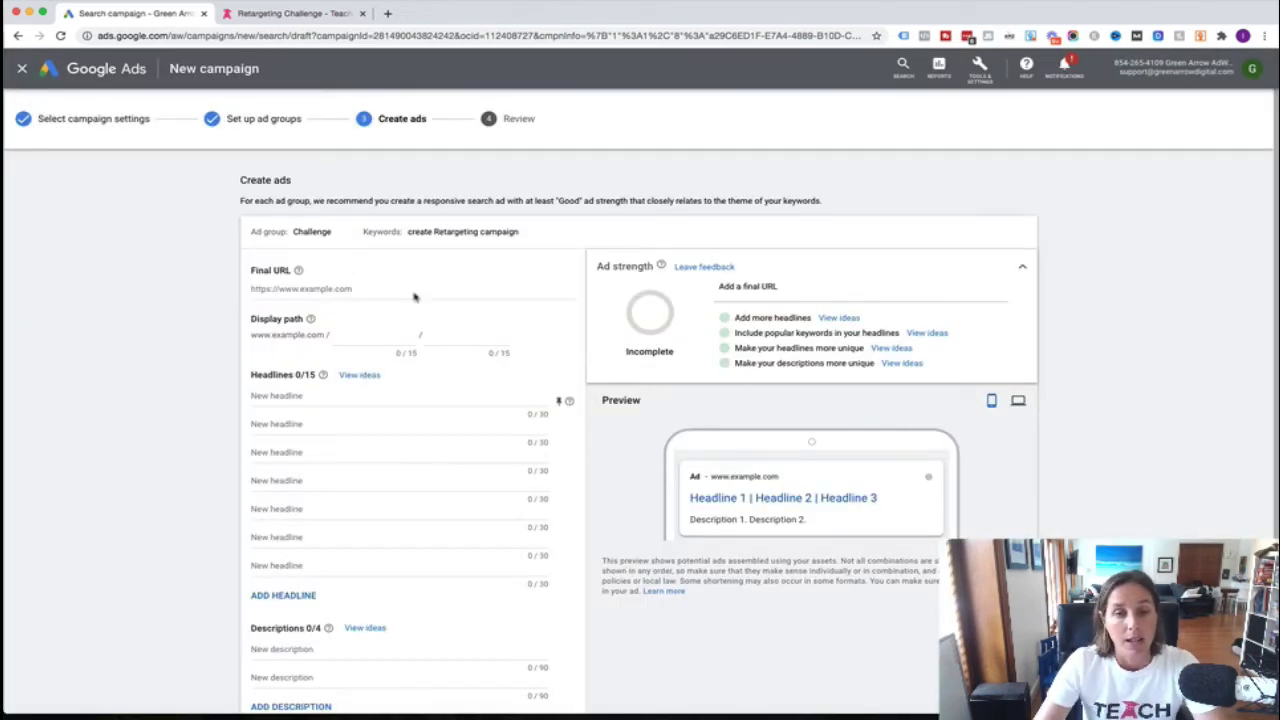
pyautogui.click(298, 14)
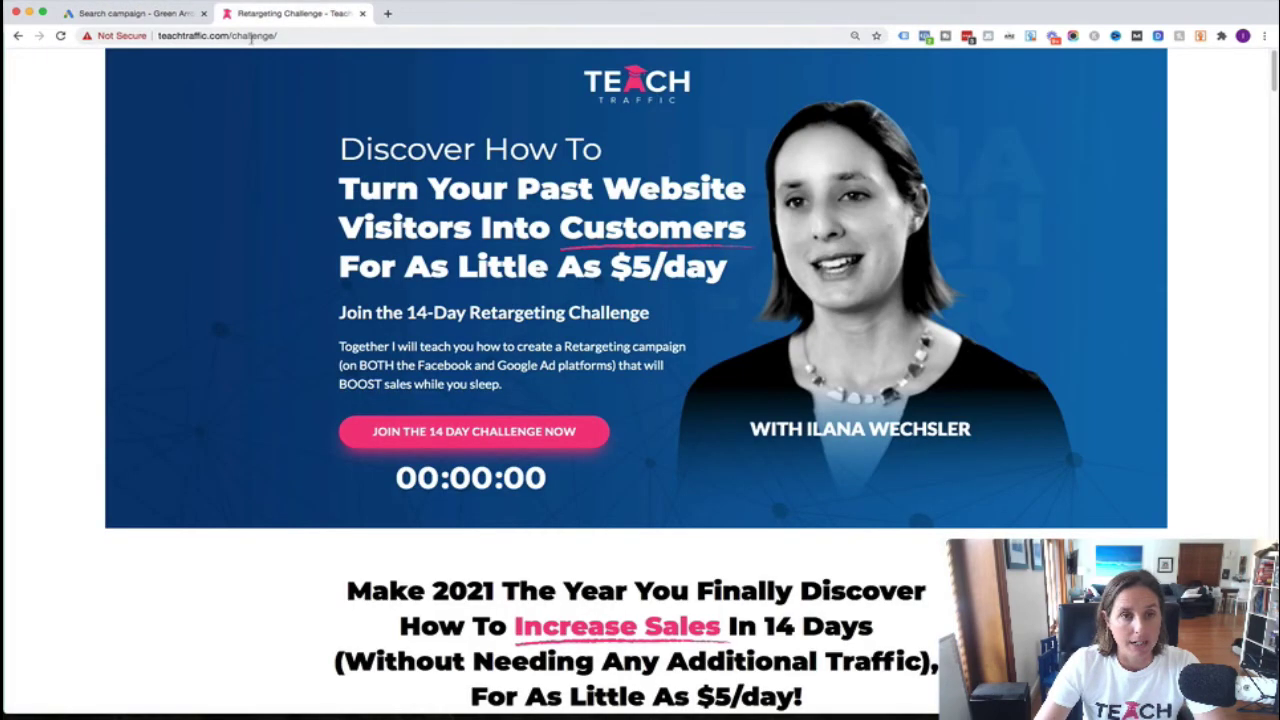
pyautogui.click(243, 36)
pyautogui.hotkey('ctrl', 'c')
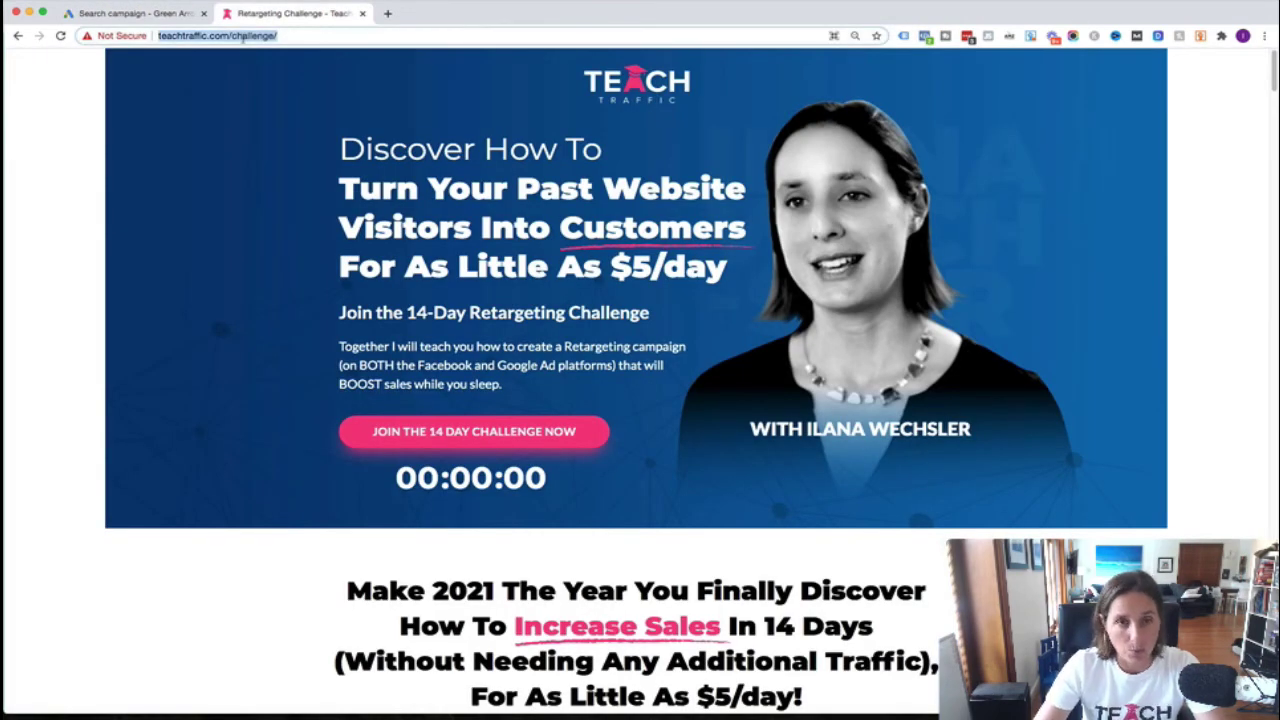
pyautogui.click(147, 22)
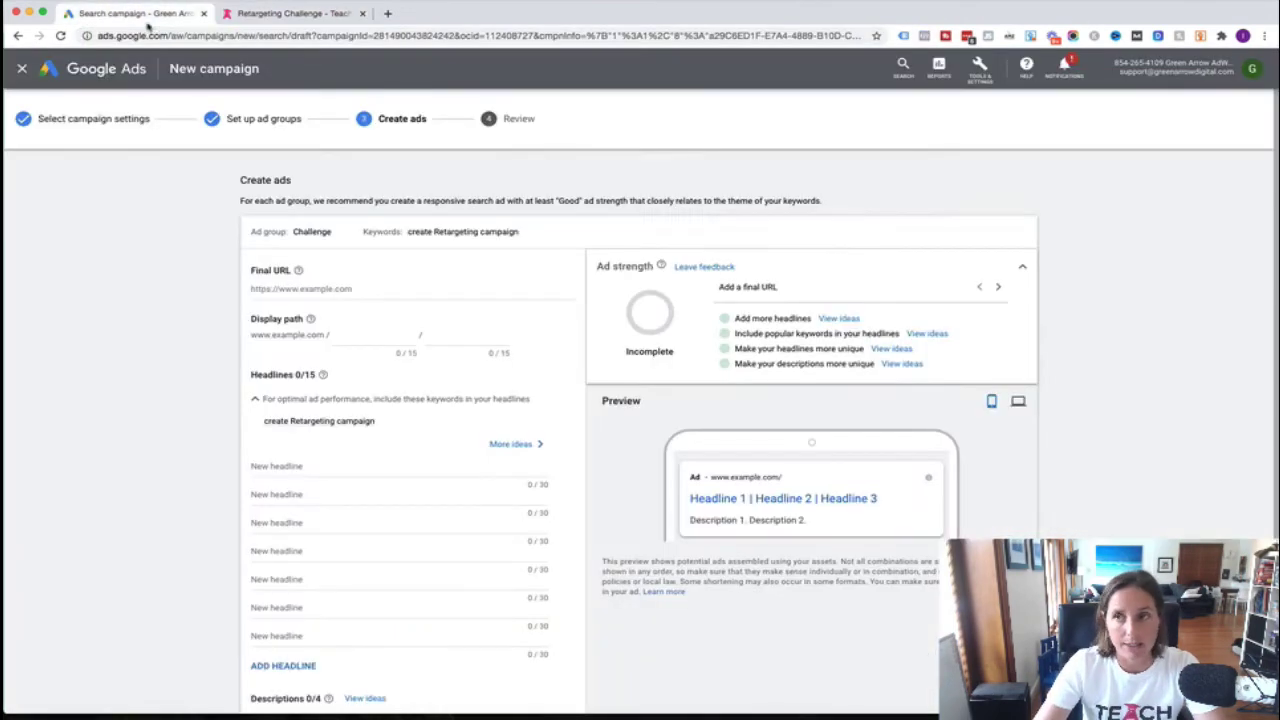
pyautogui.click(351, 292)
pyautogui.hotkey('ctrl', 'v')
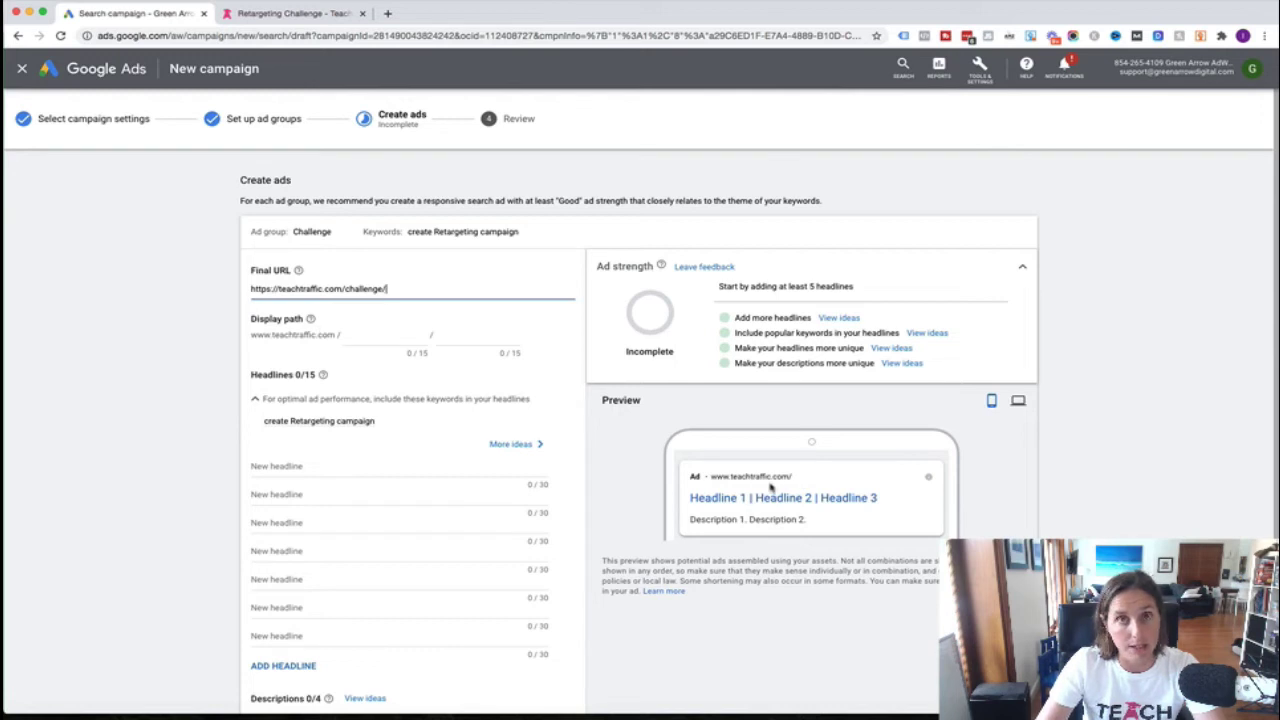
# Set the two parts of the ad's display path to "Retargeting" and "Challenge".
pyautogui.click(372, 338)
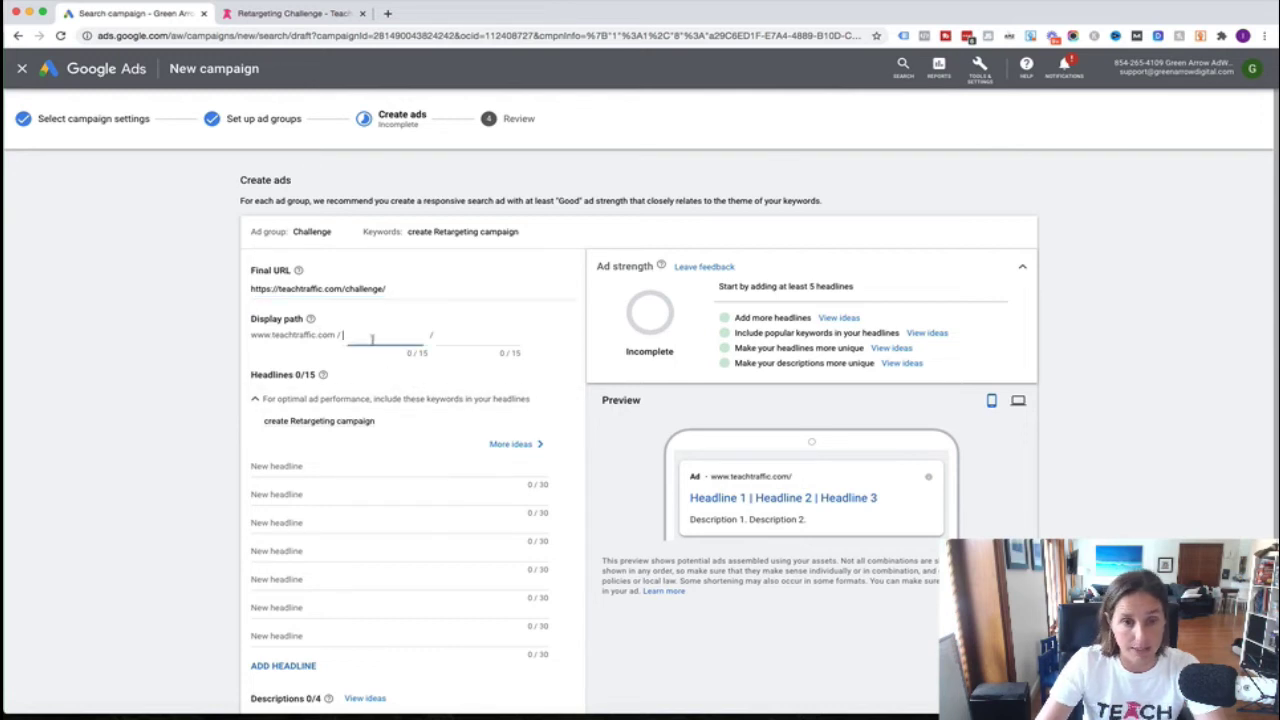
pyautogui.write('Reta')
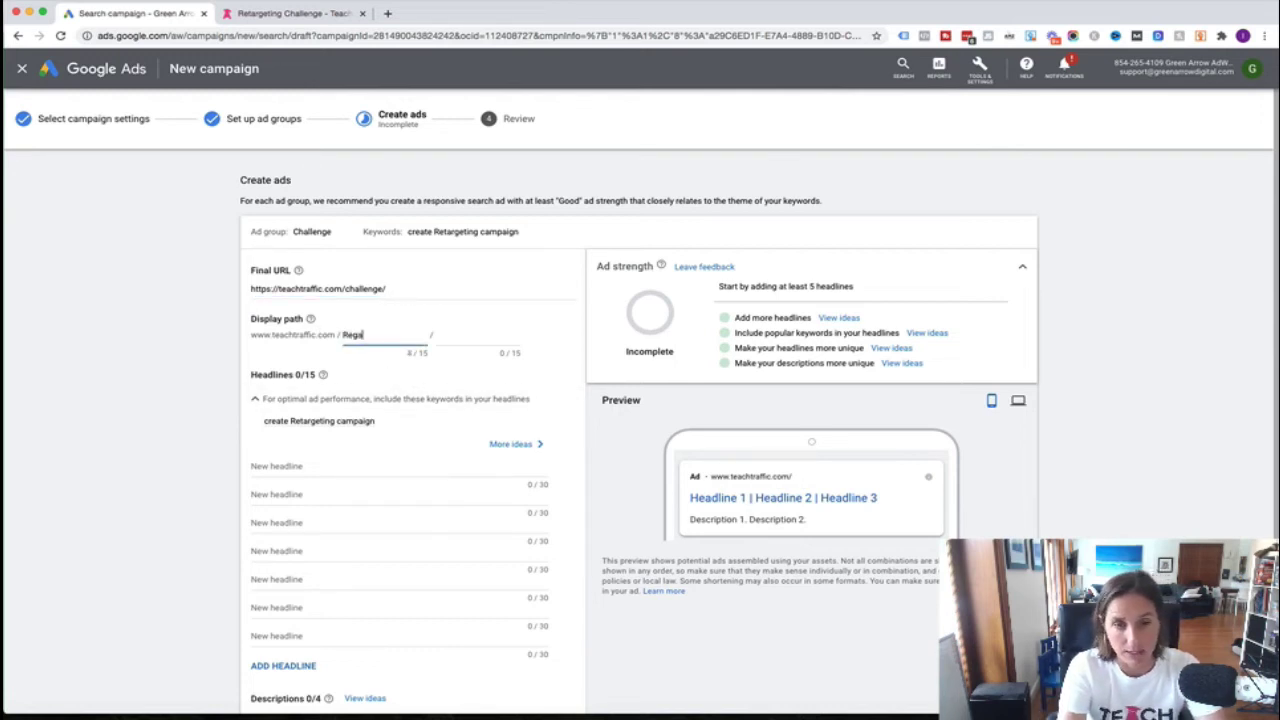
pyautogui.write('rgeting')
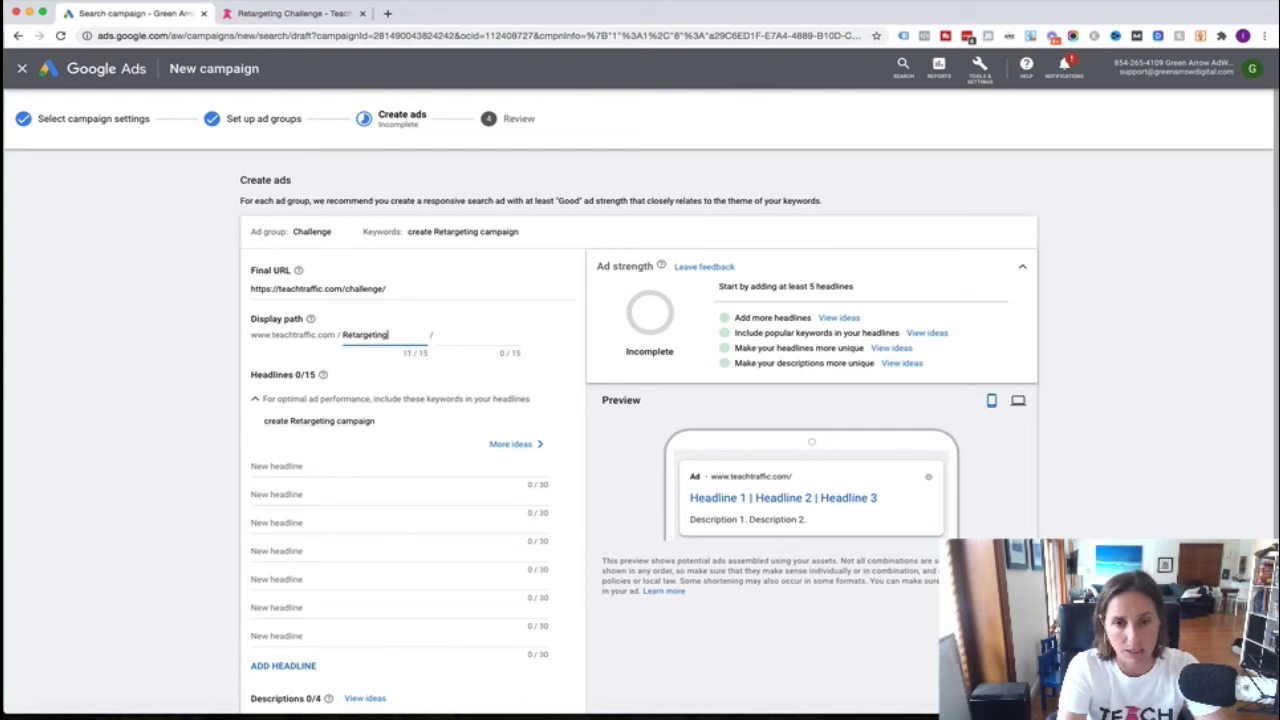
pyautogui.press('Tab')
pyautogui.write('Challenge')
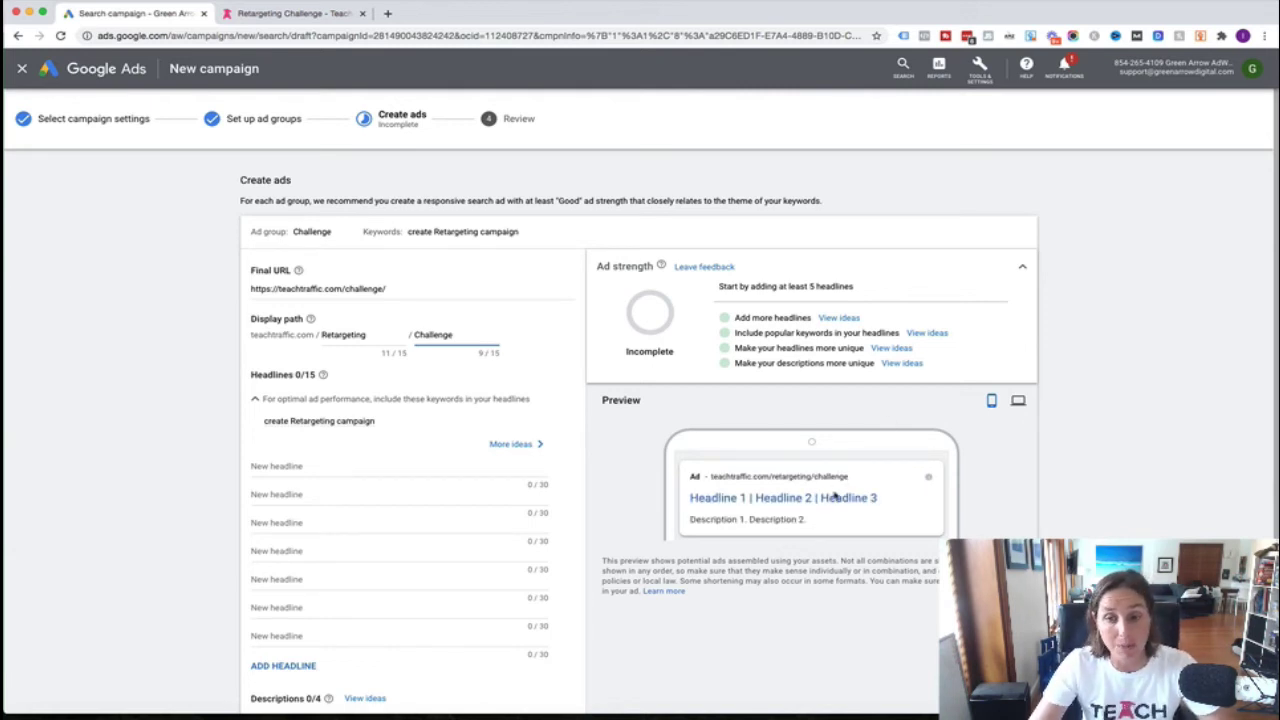
pyautogui.scroll(-1, 835, 497)
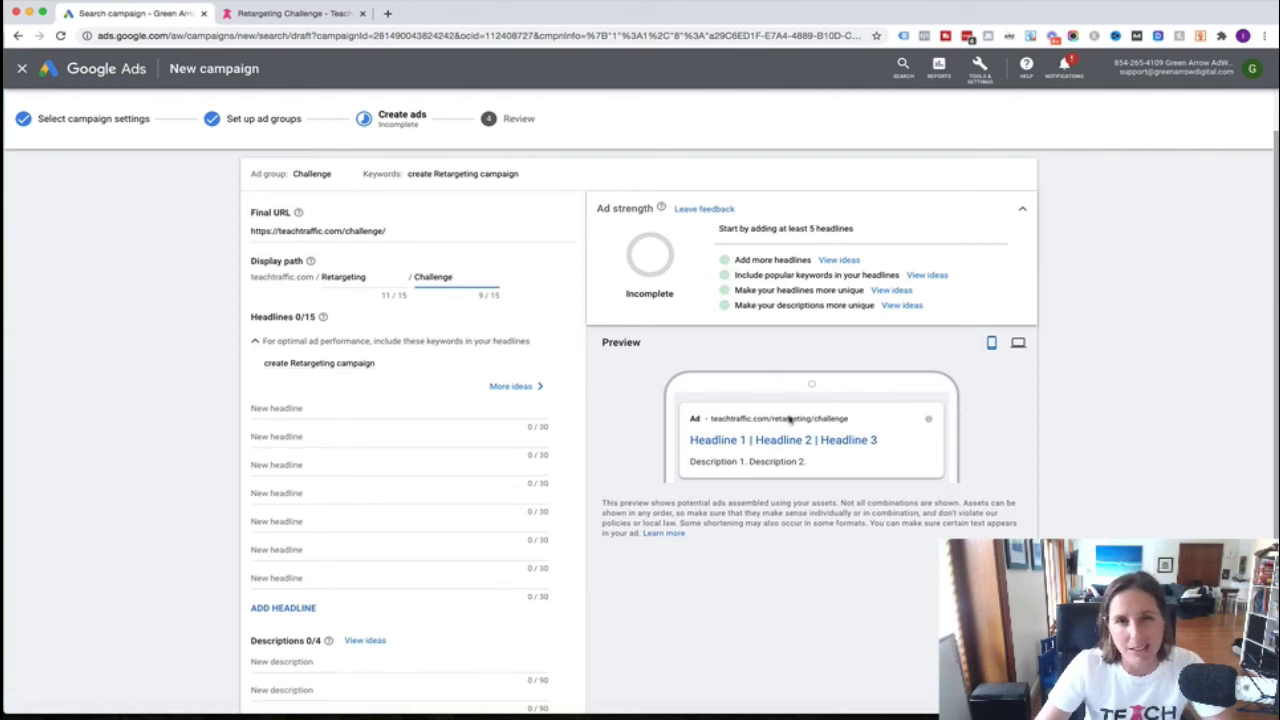
# Enter the headlines "Retargeting challenge", "14 day Retargeting course", "Step by step lessons" and "Online video tutorials", and fill in two descriptions about the retargeting tutorials.
pyautogui.scroll(-1, 790, 420)
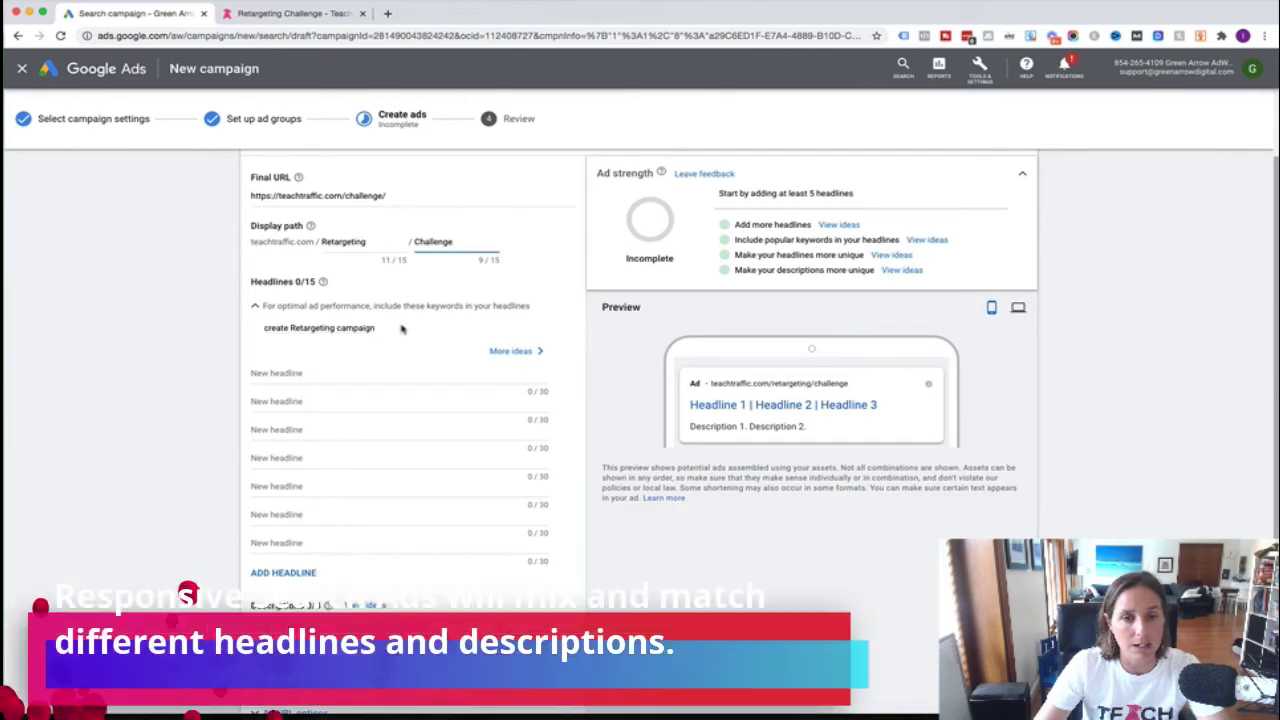
pyautogui.scroll(2, 330, 265)
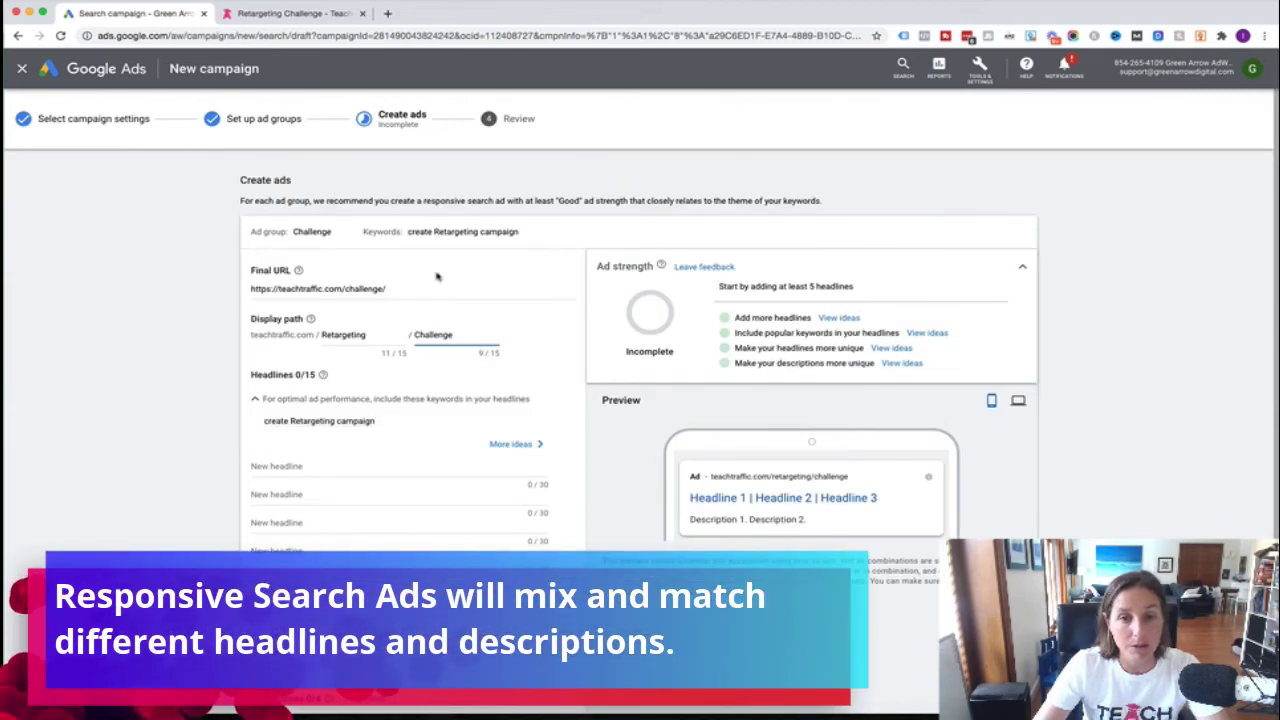
pyautogui.scroll(-3, 436, 277)
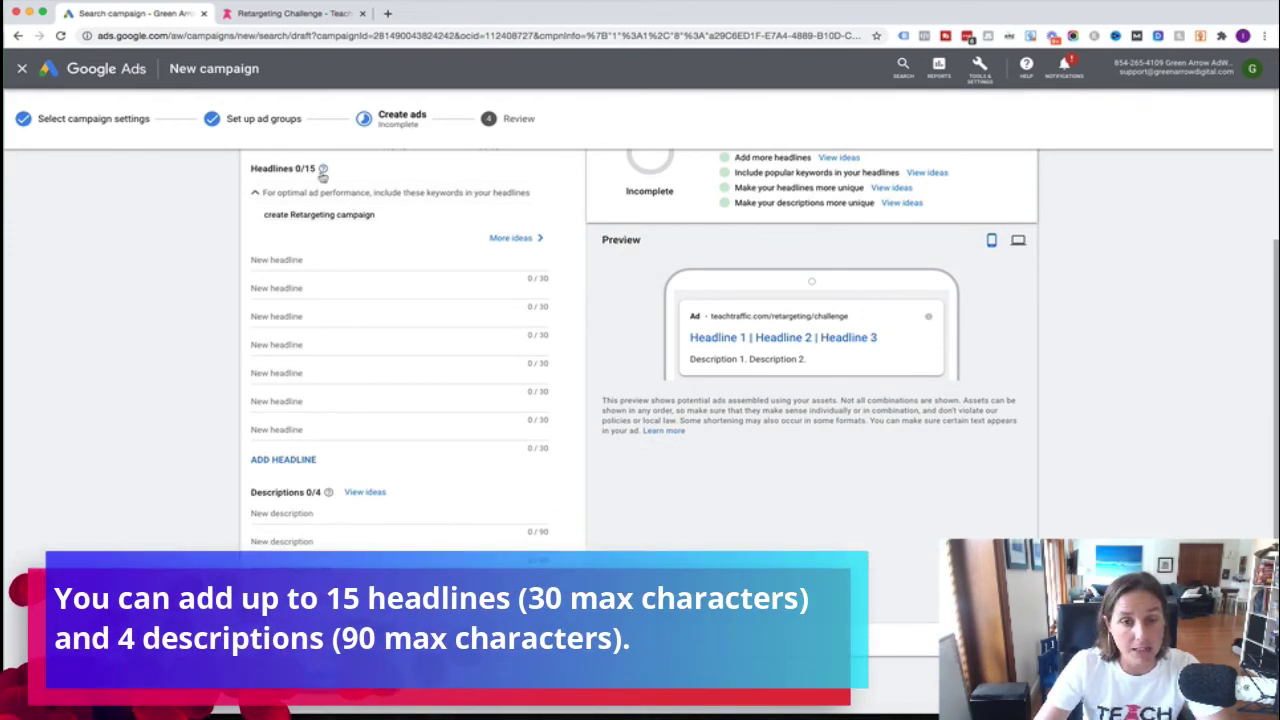
pyautogui.moveTo(323, 169)
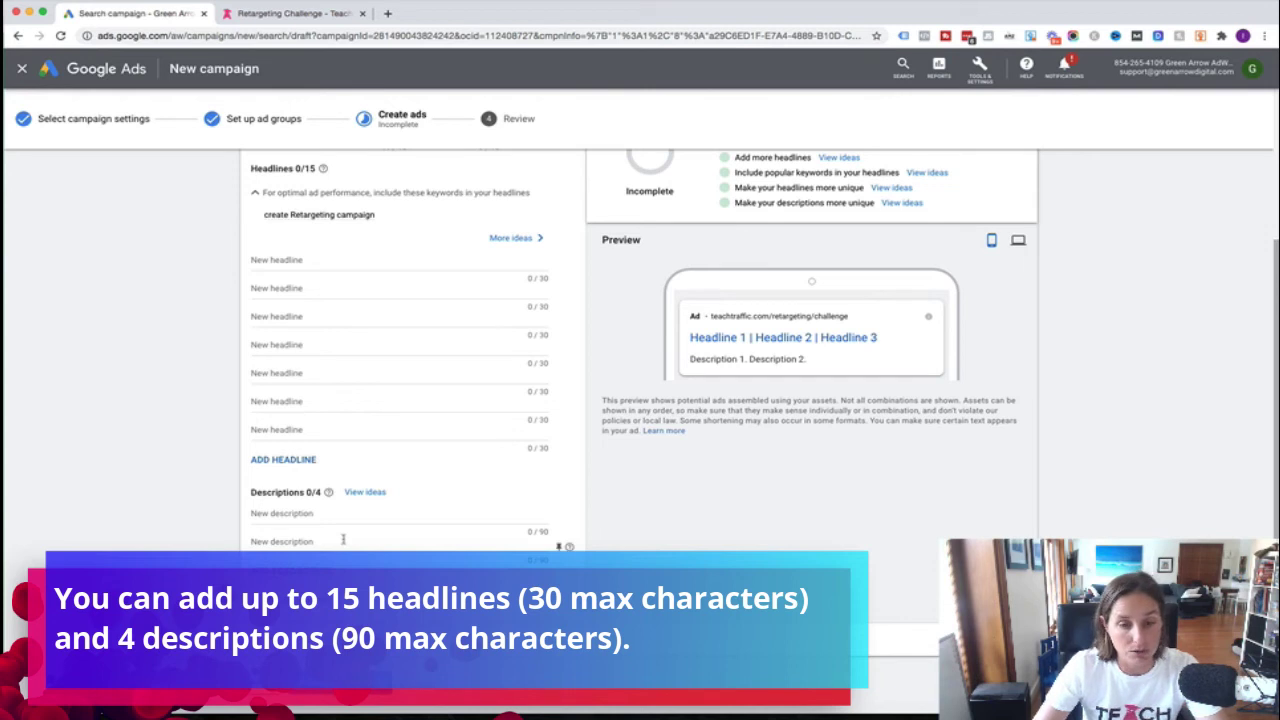
pyautogui.scroll(1, 343, 543)
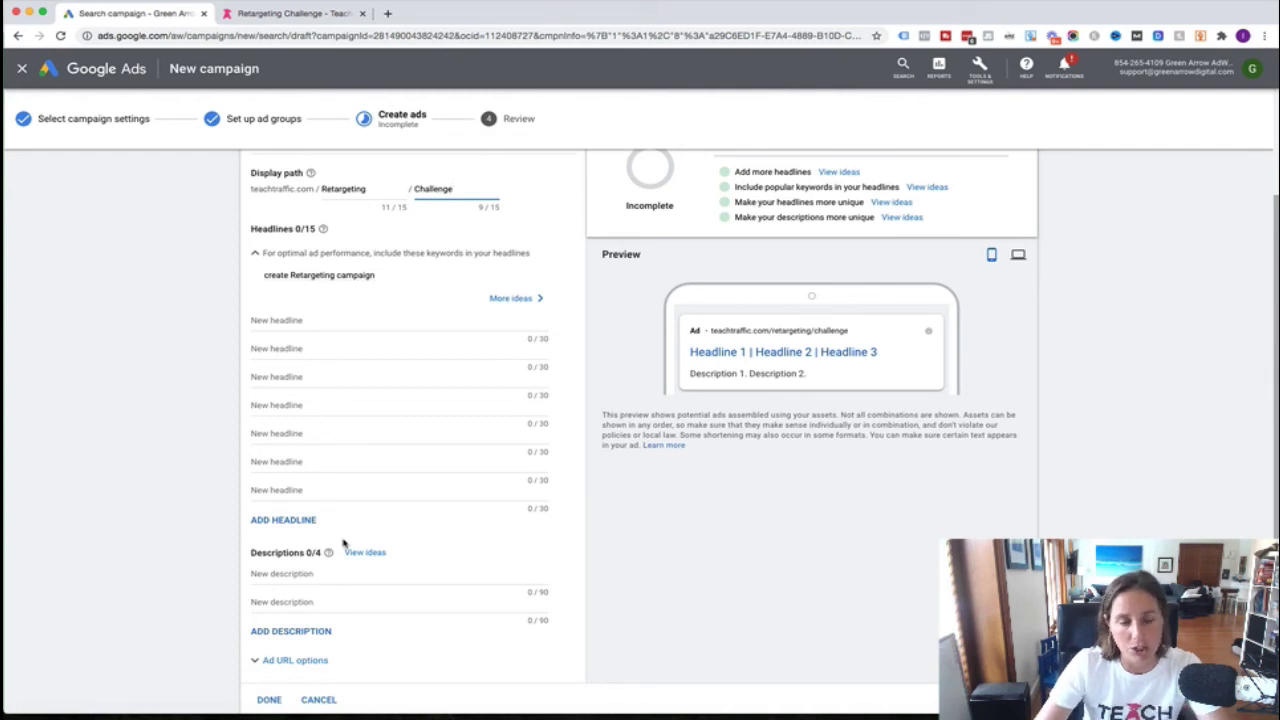
pyautogui.click(254, 320)
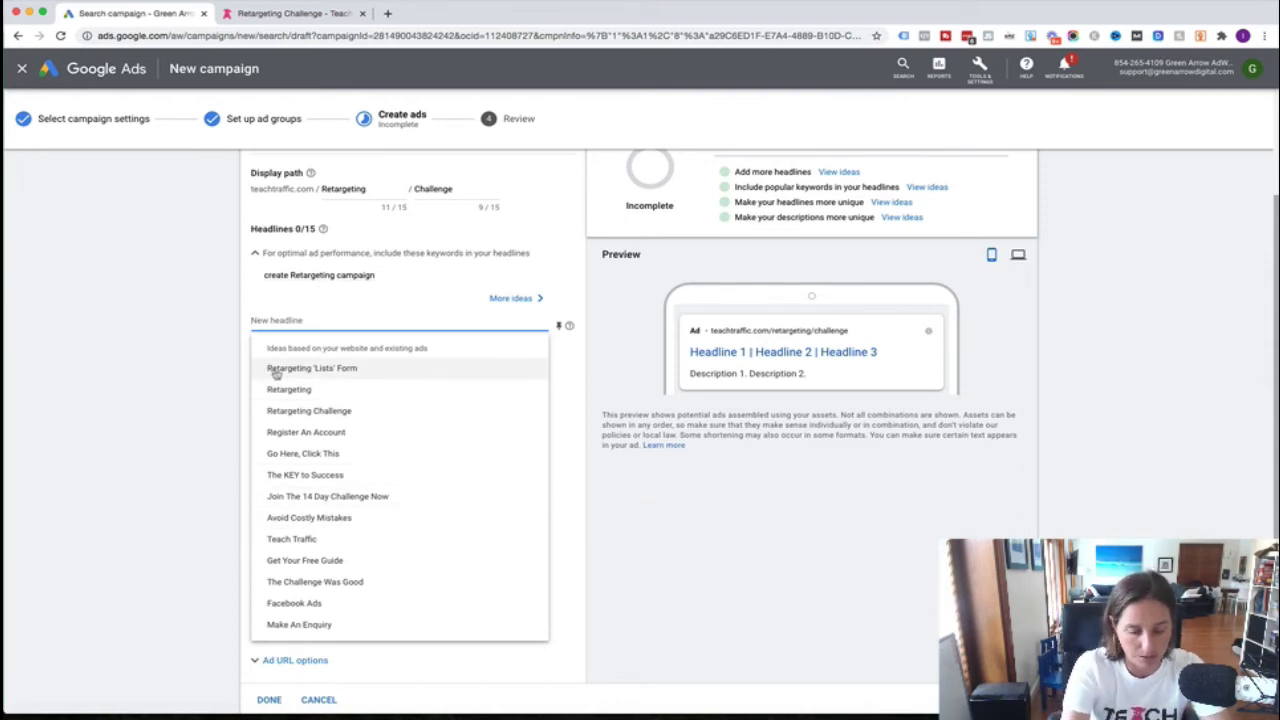
pyautogui.write('Ret')
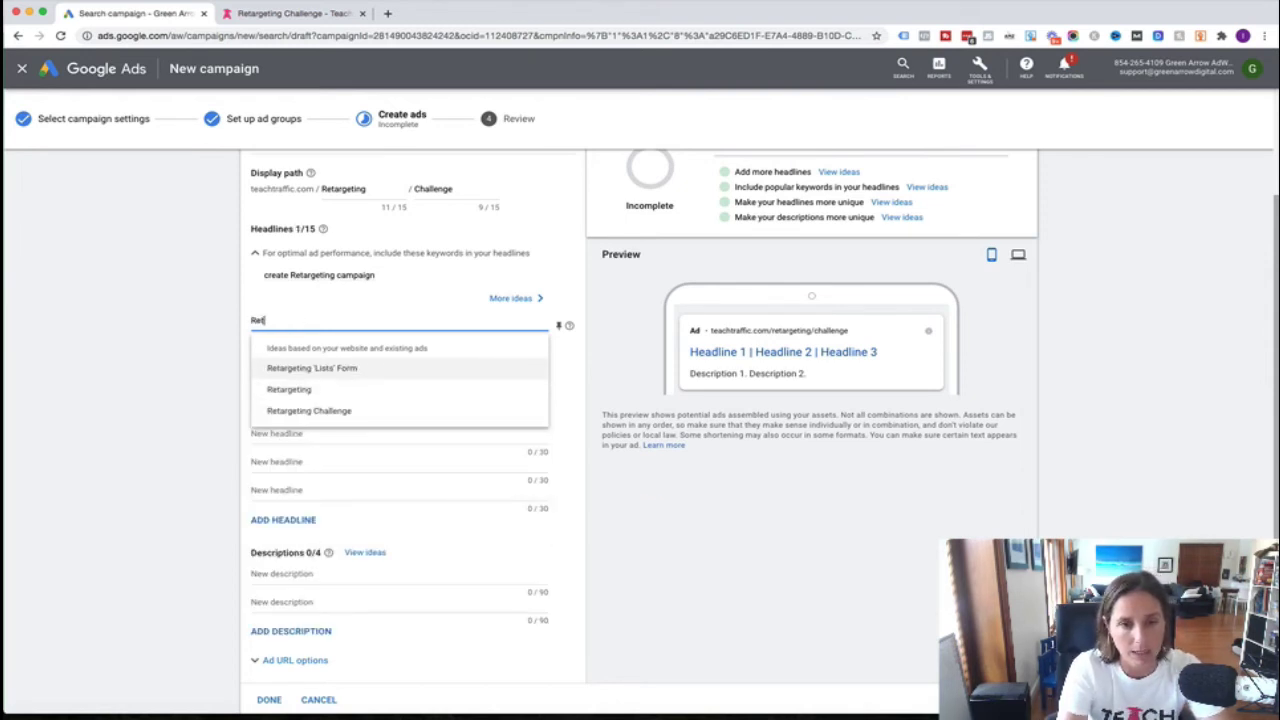
pyautogui.write('argeting Challenge')
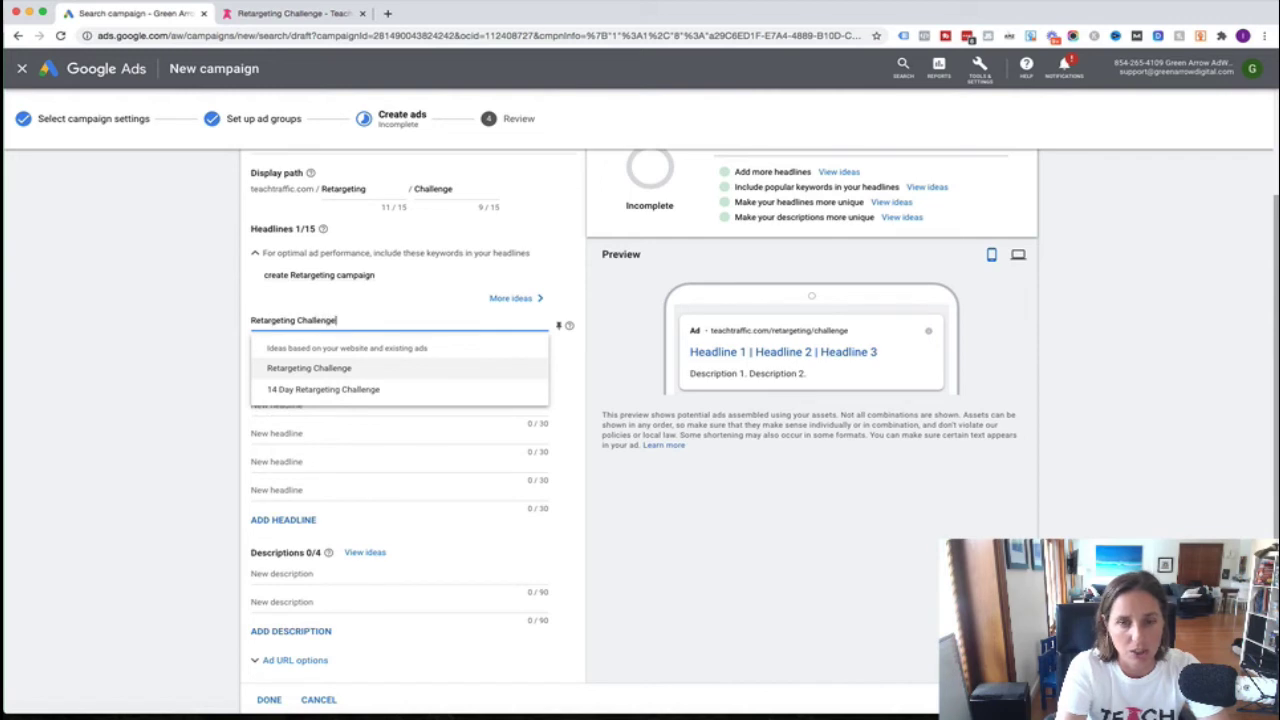
pyautogui.press('Tab')
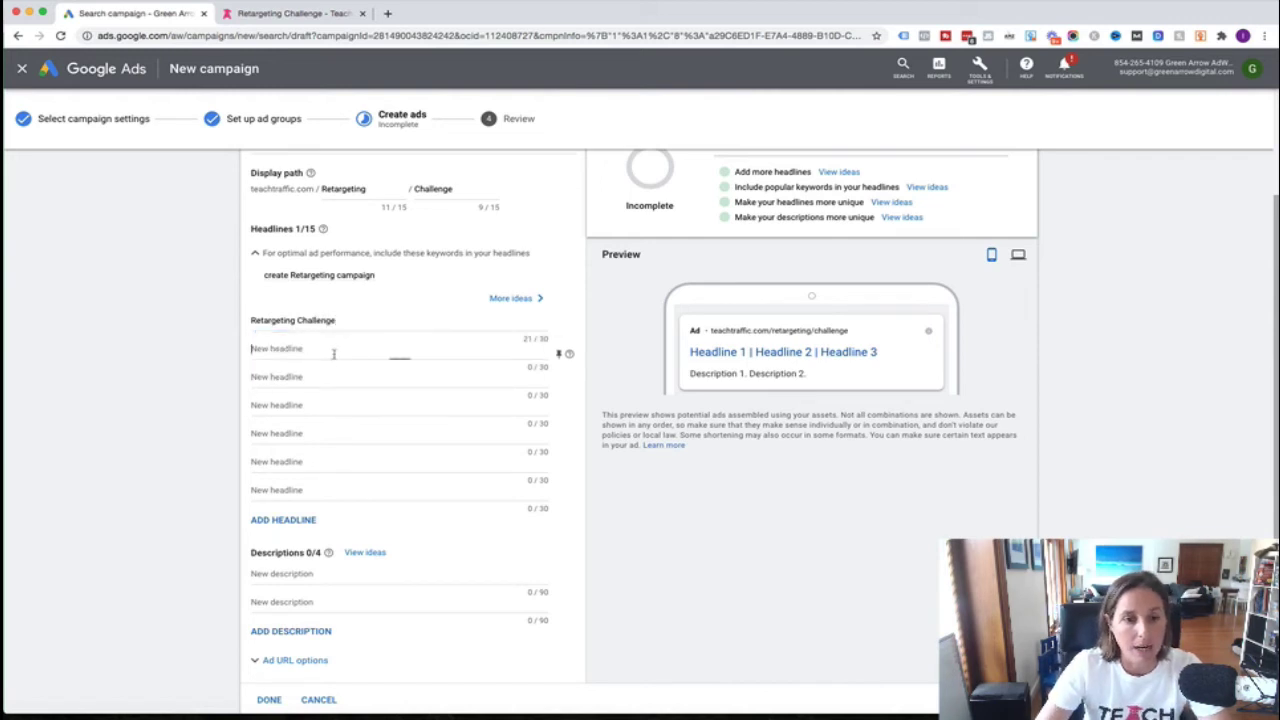
pyautogui.click(400, 352)
pyautogui.click(223, 372)
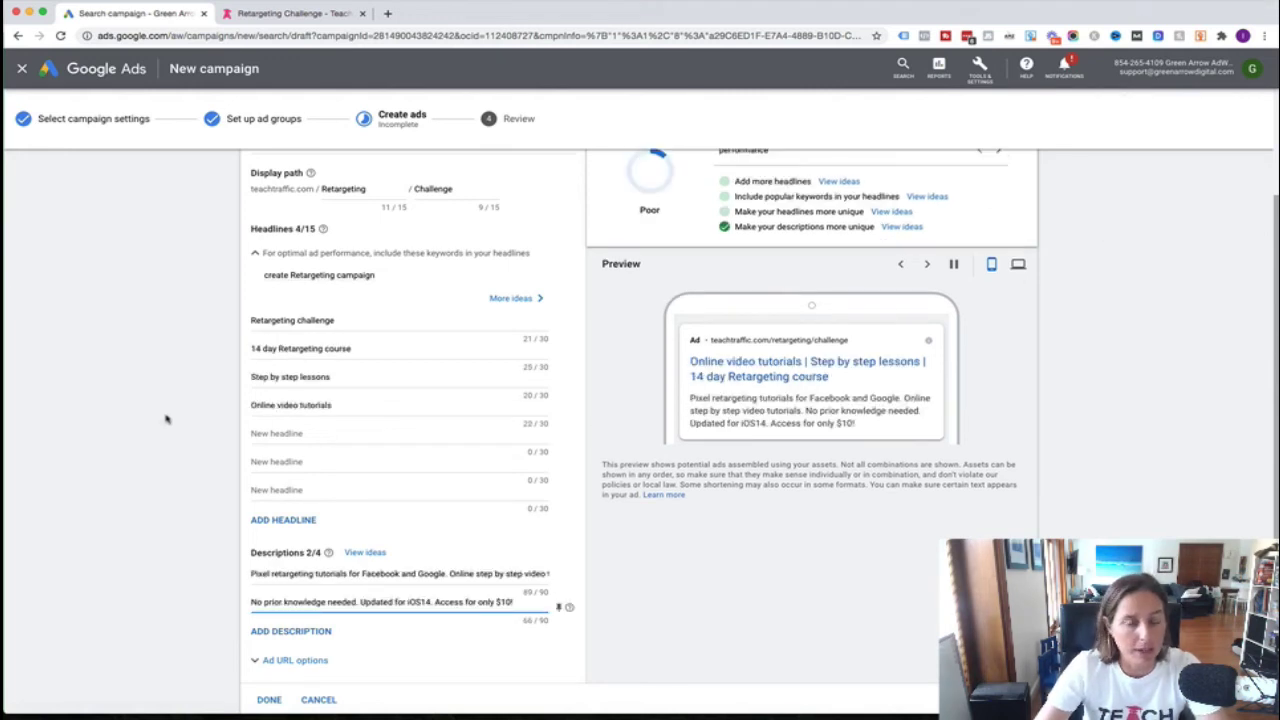
# Step through the mobile ad previews to check how the headlines and descriptions combine.
pyautogui.scroll(1, 167, 420)
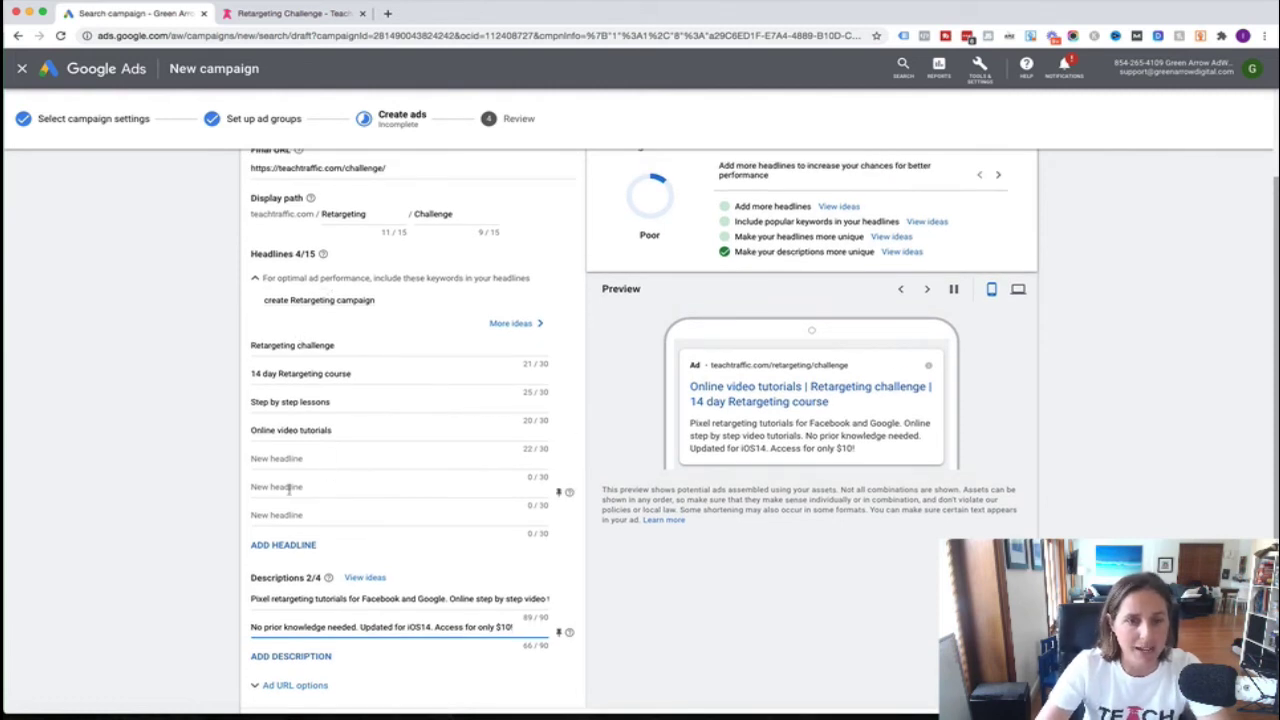
pyautogui.scroll(-2, 293, 490)
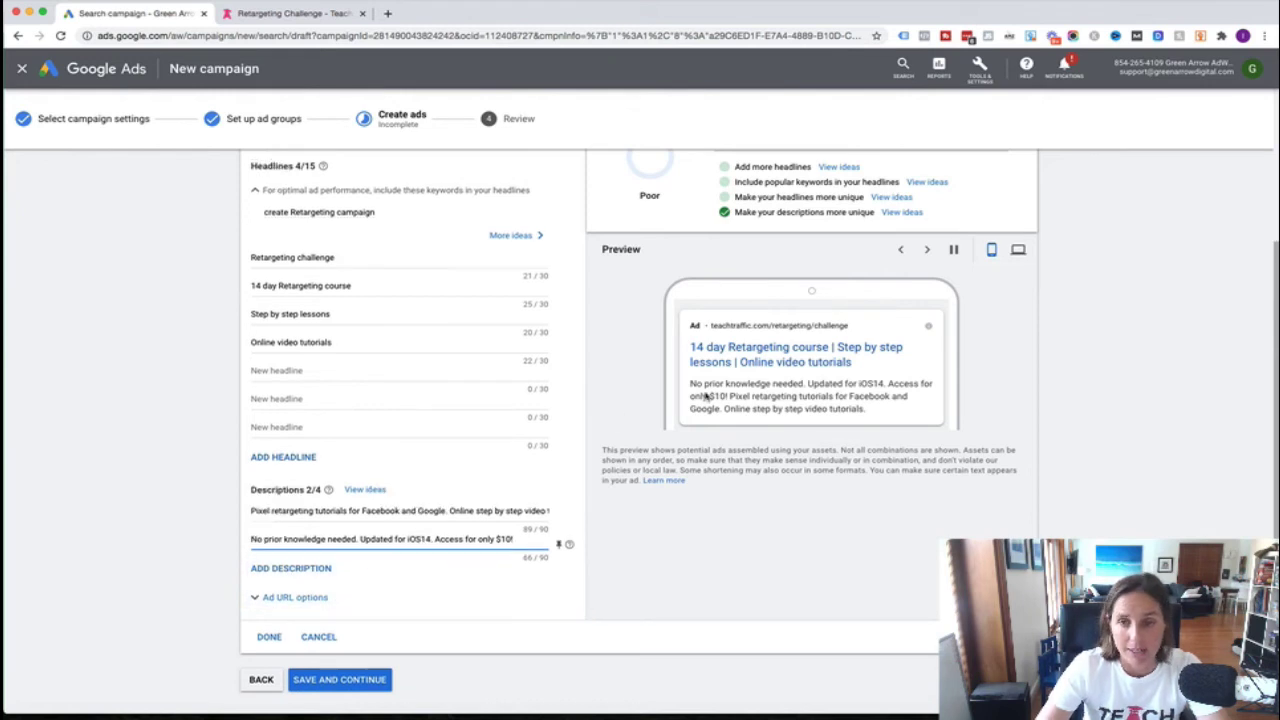
pyautogui.scroll(2, 629, 398)
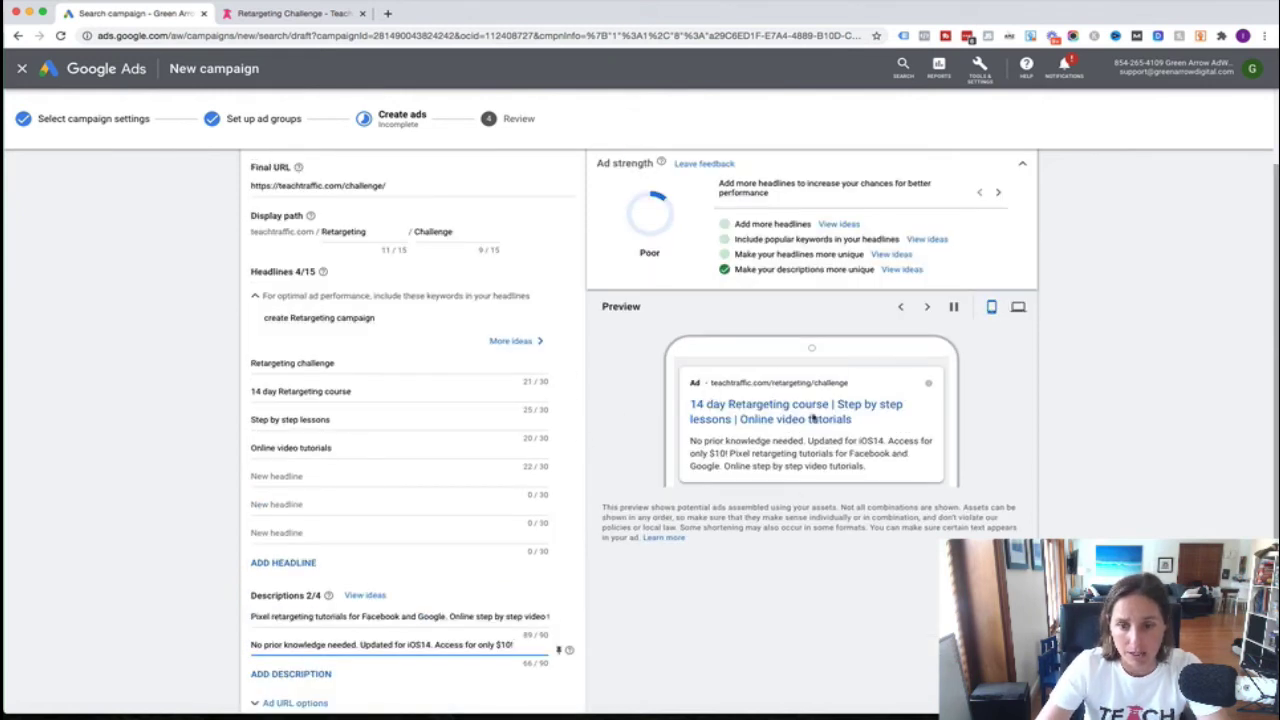
pyautogui.click(927, 309)
pyautogui.click(927, 309)
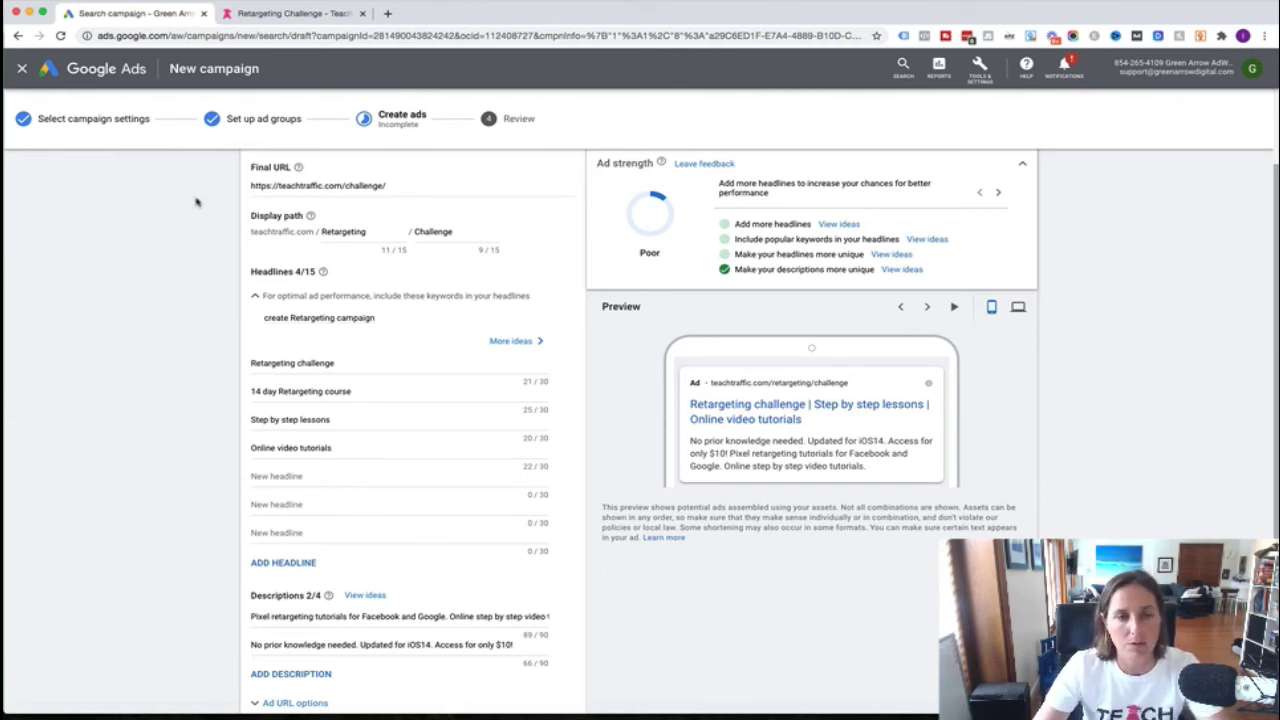
# Save the responsive search ad and publish the campaign without fixing the flagged campaign settings issue.
pyautogui.scroll(-3, 183, 315)
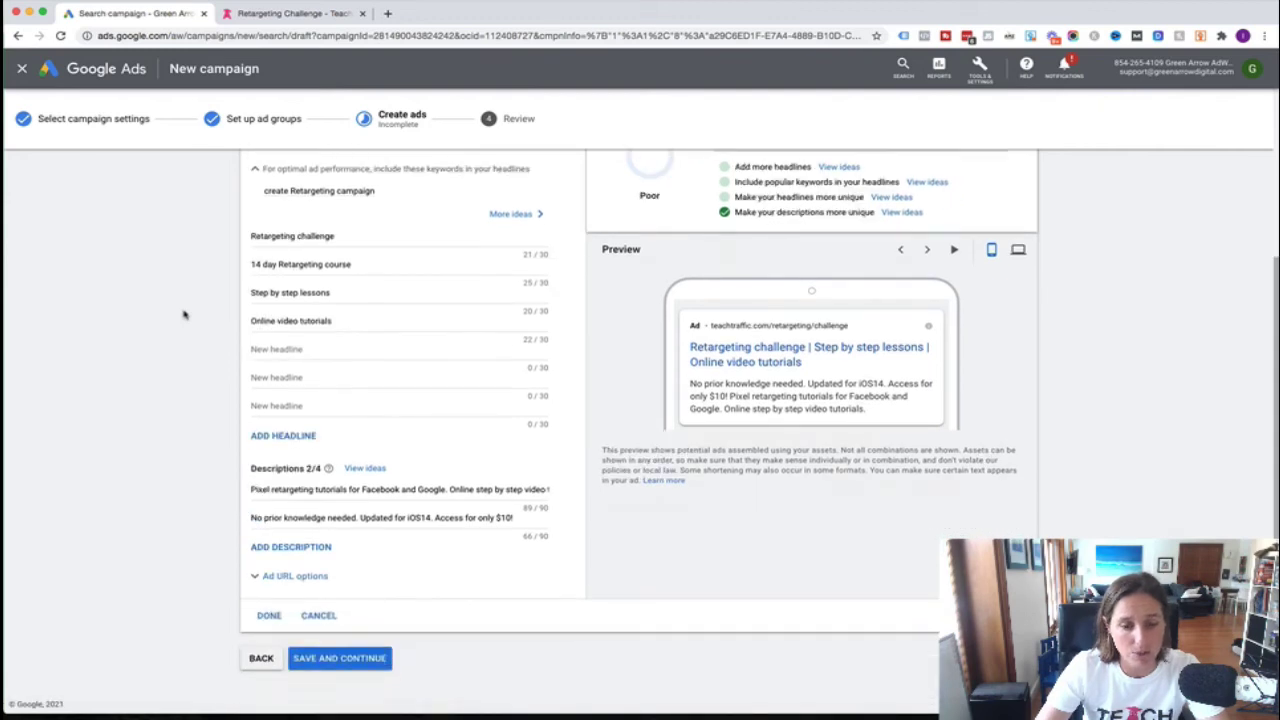
pyautogui.click(333, 662)
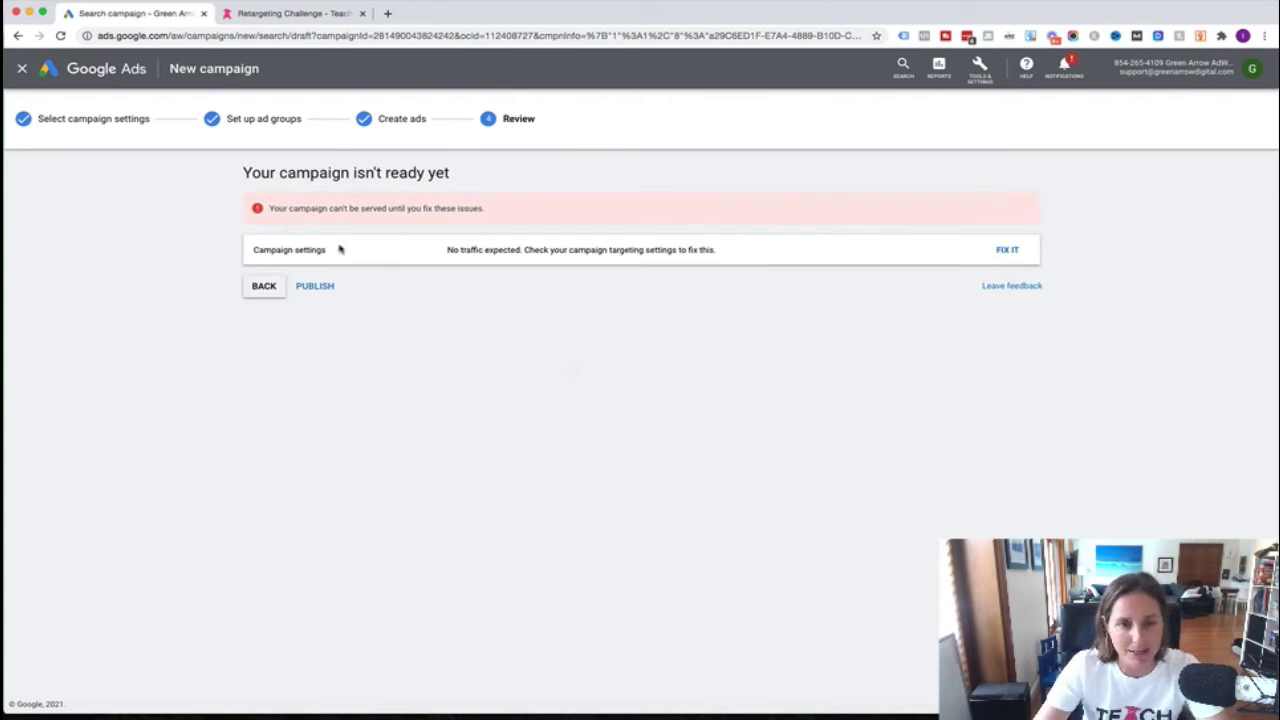
pyautogui.moveTo(448, 250); pyautogui.dragTo(541, 252)
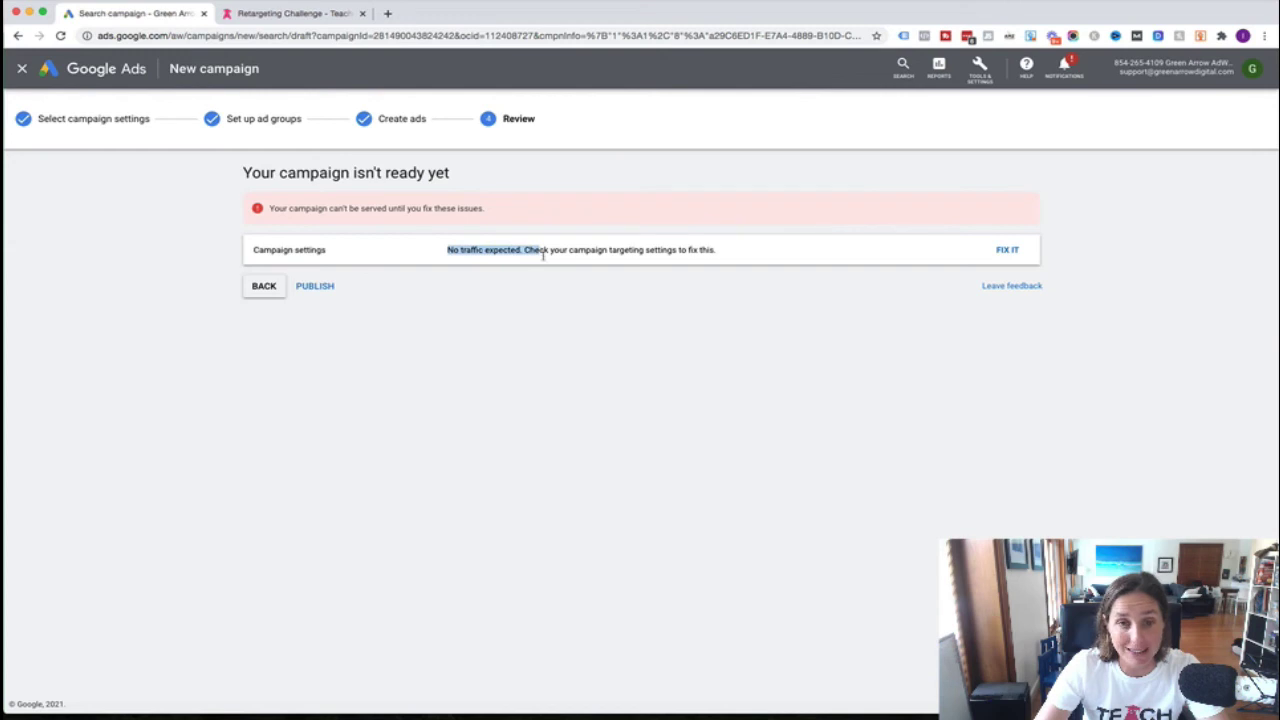
pyautogui.click(544, 256)
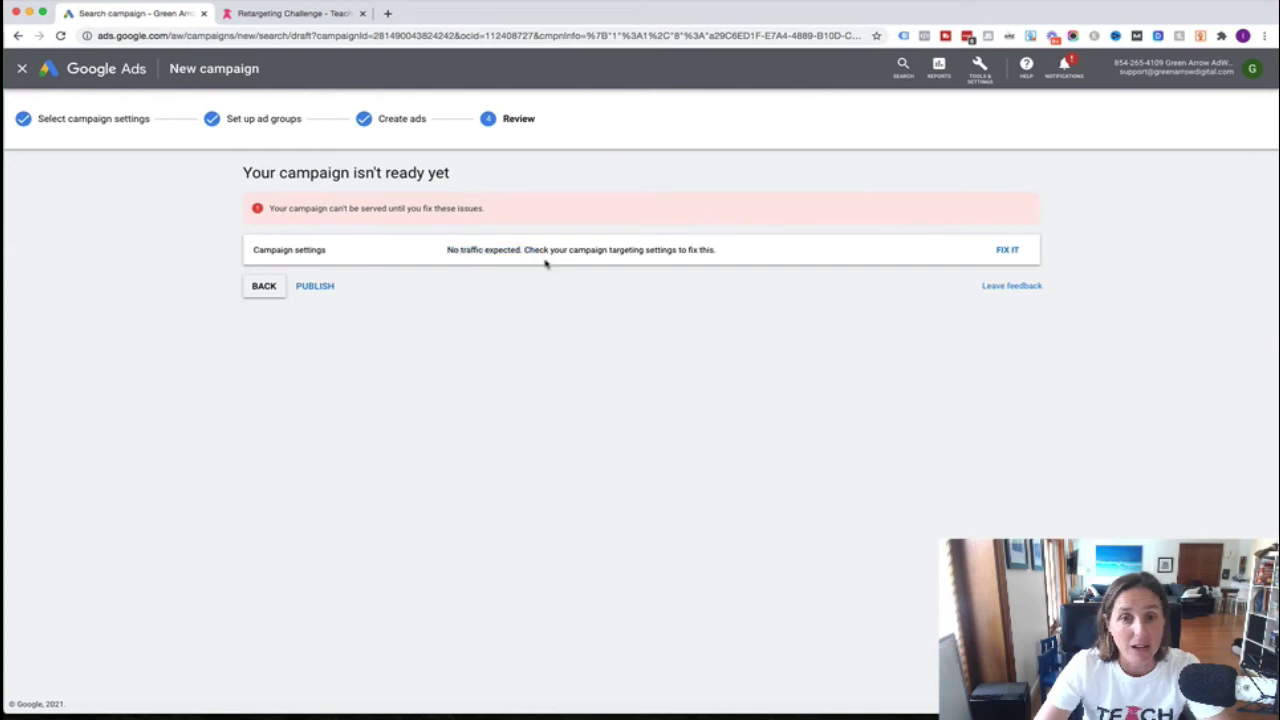
pyautogui.click(316, 287)
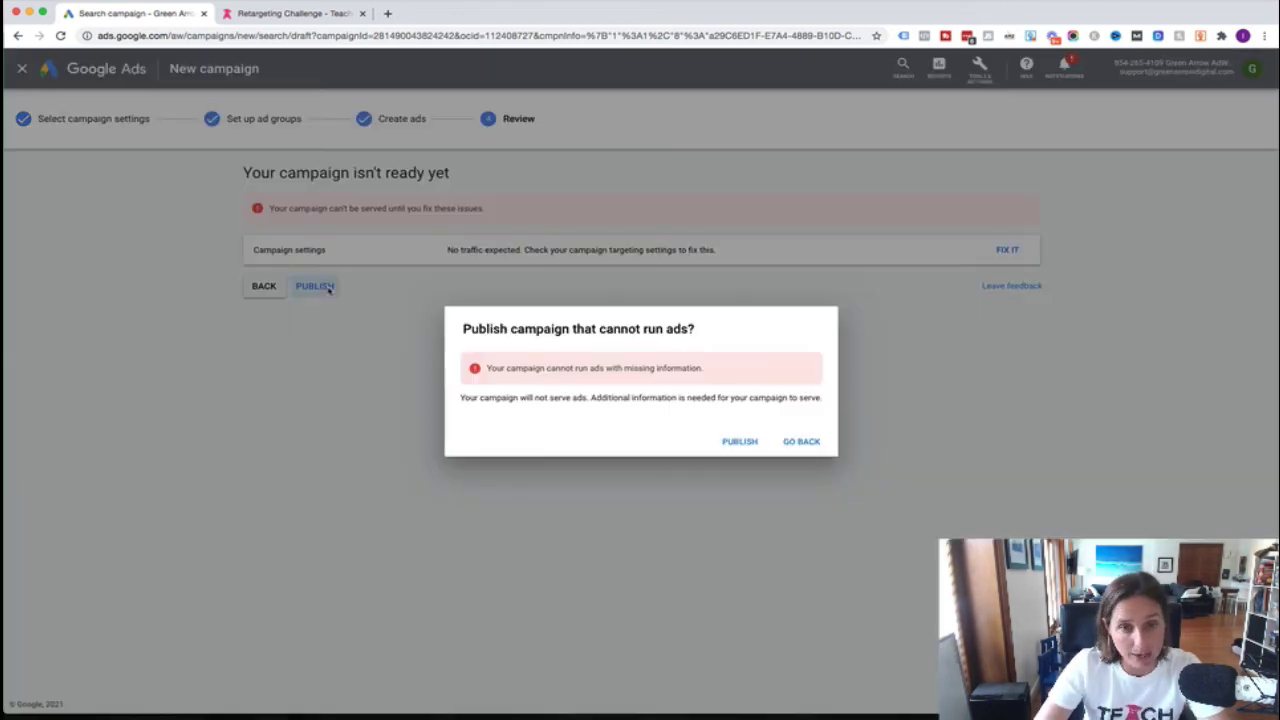
pyautogui.click(723, 444)
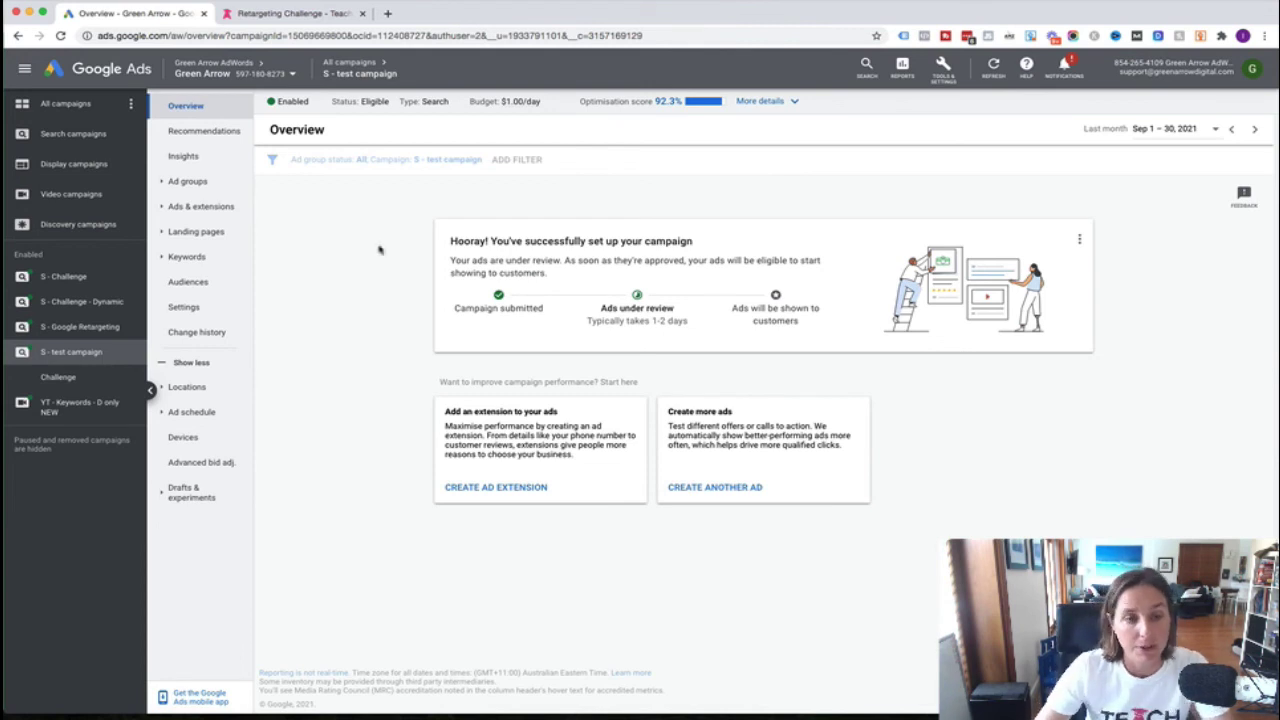
# Add "free" and "bad" as negative keywords to the Challenge ad group of the test campaign and save them.
pyautogui.click(228, 189)
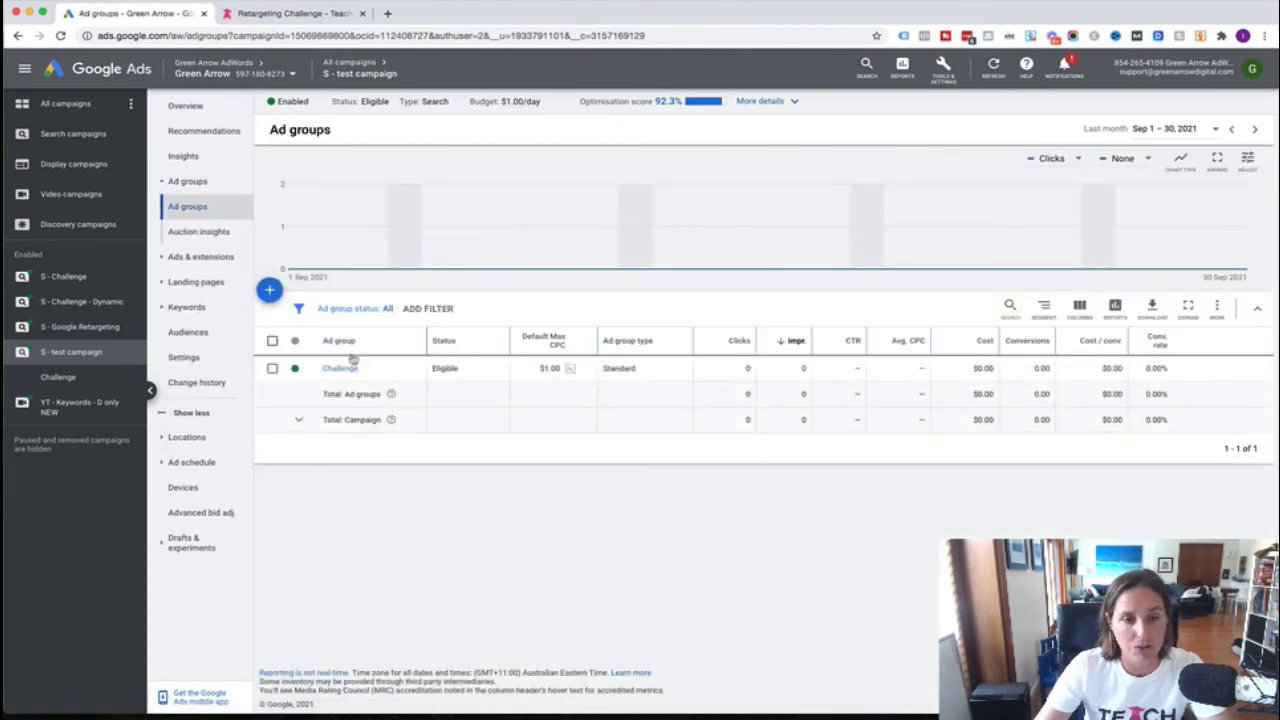
pyautogui.click(344, 368)
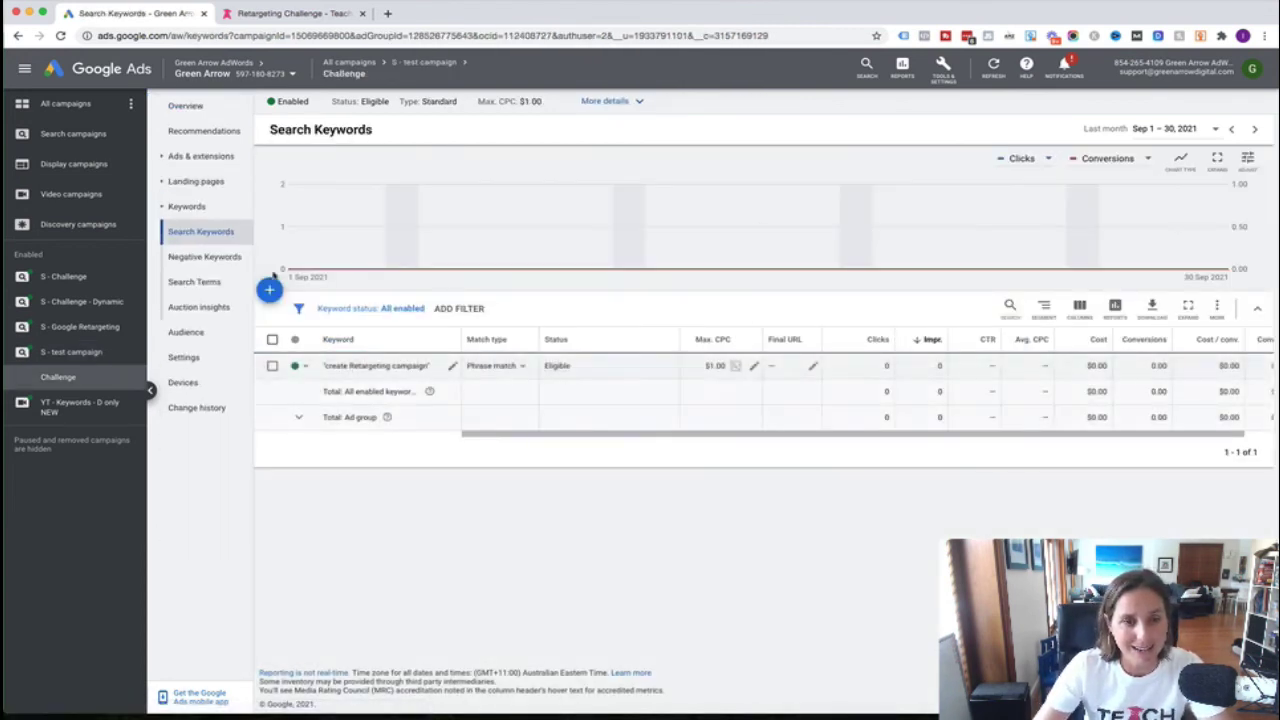
pyautogui.click(220, 261)
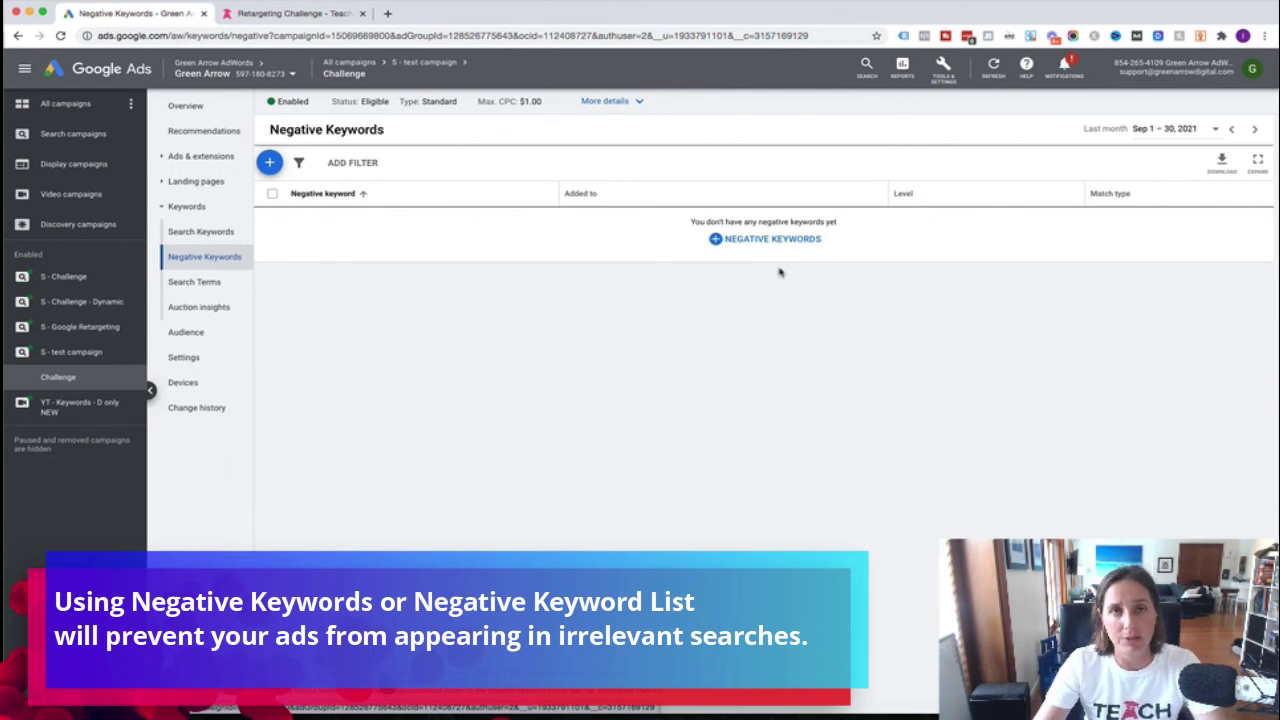
pyautogui.click(781, 242)
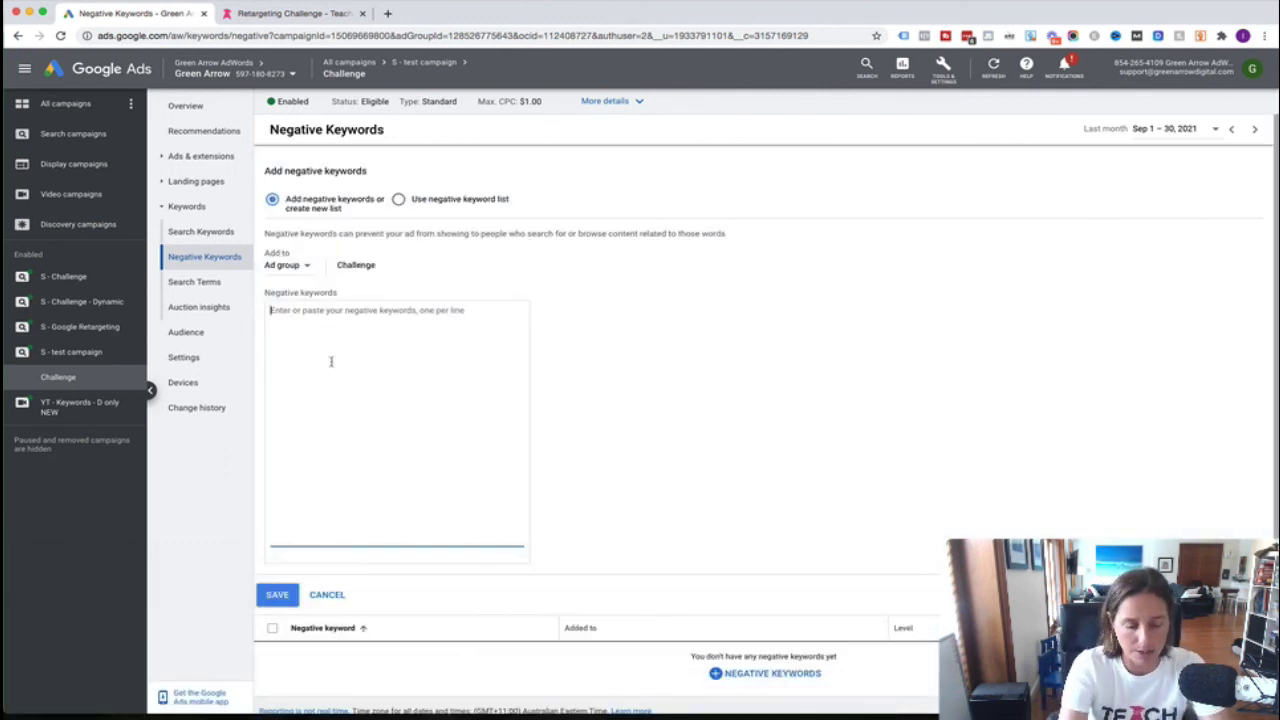
pyautogui.write('free ')
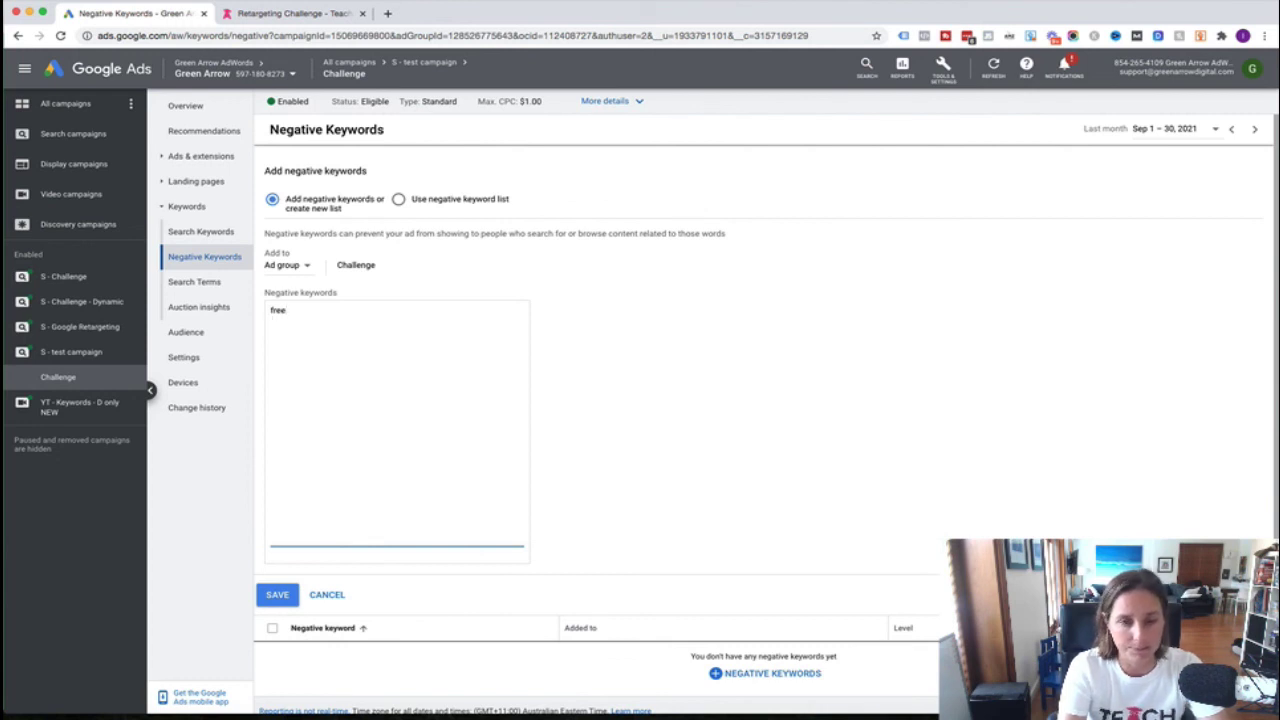
pyautogui.write('bad')
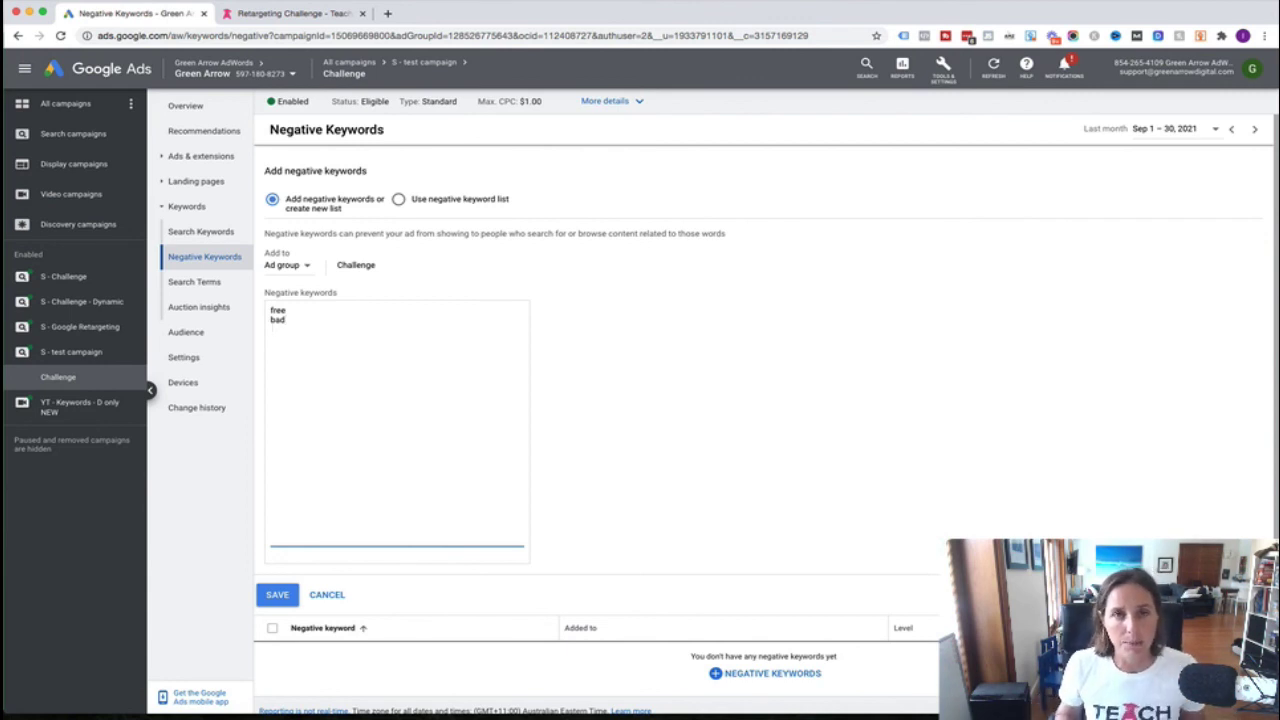
pyautogui.press('Return')
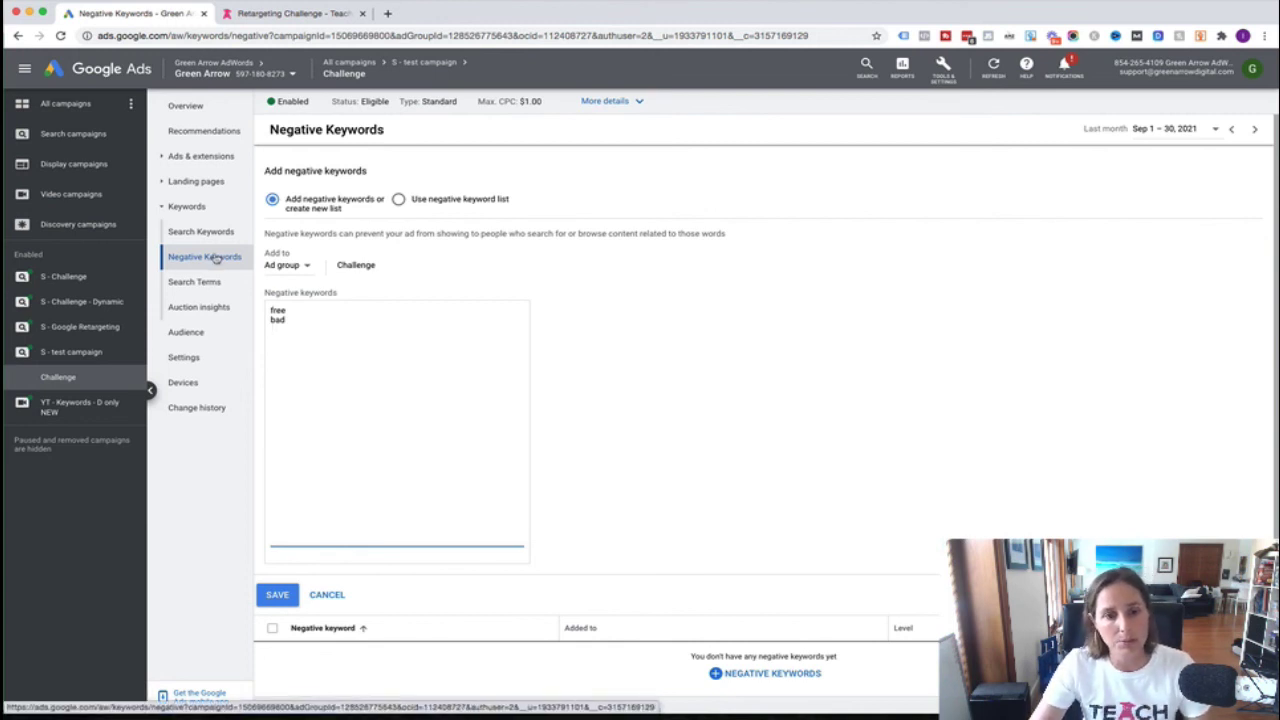
pyautogui.click(290, 312)
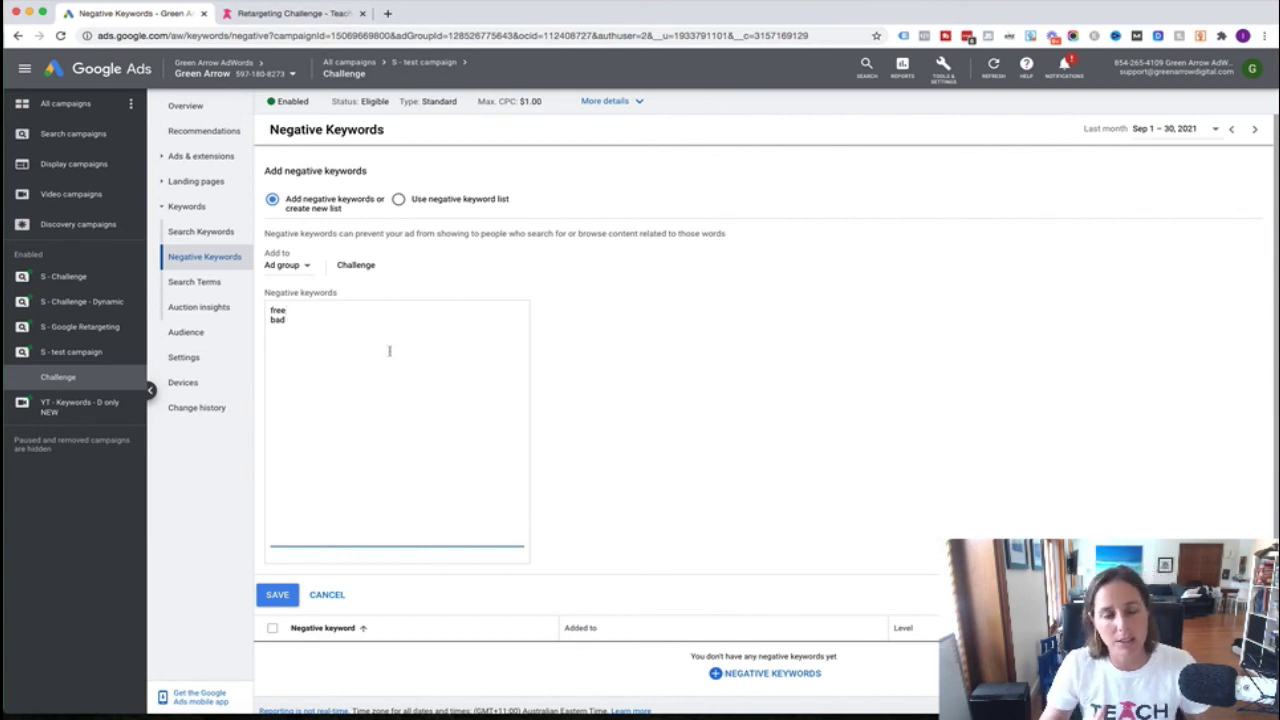
pyautogui.click(277, 595)
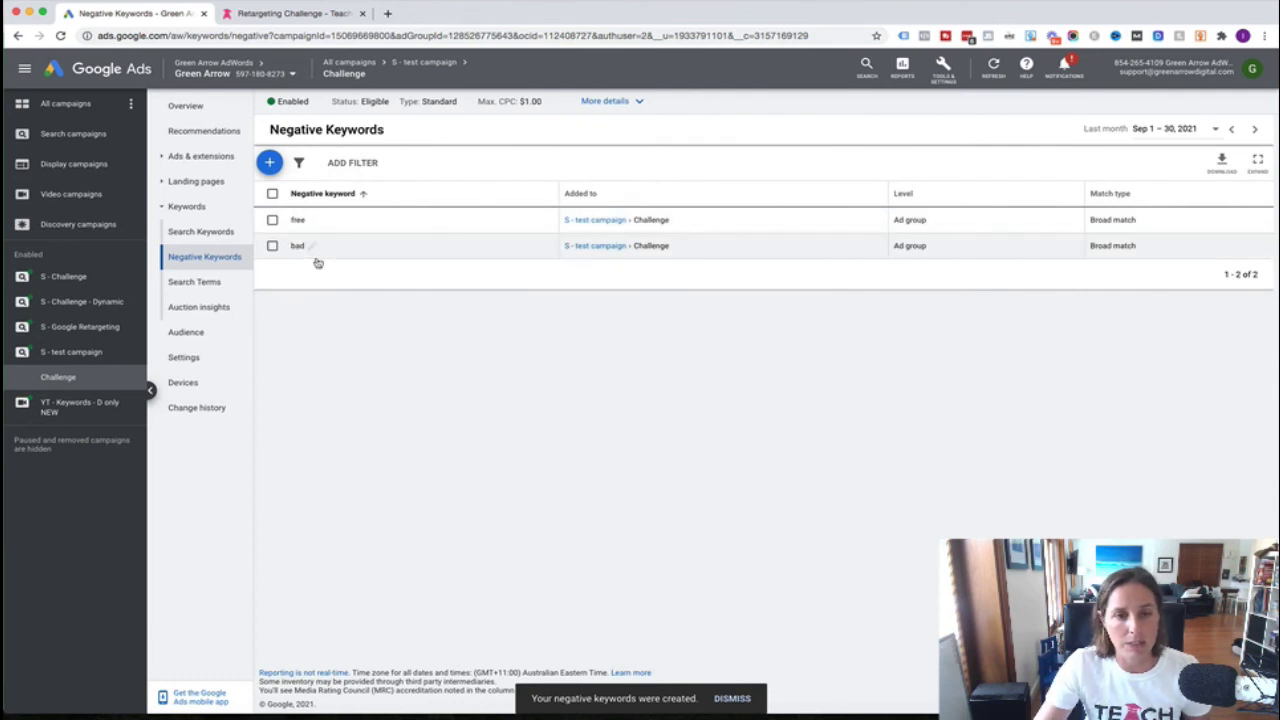
# Review the Challenge ad group's search keywords and its ads.
pyautogui.click(202, 232)
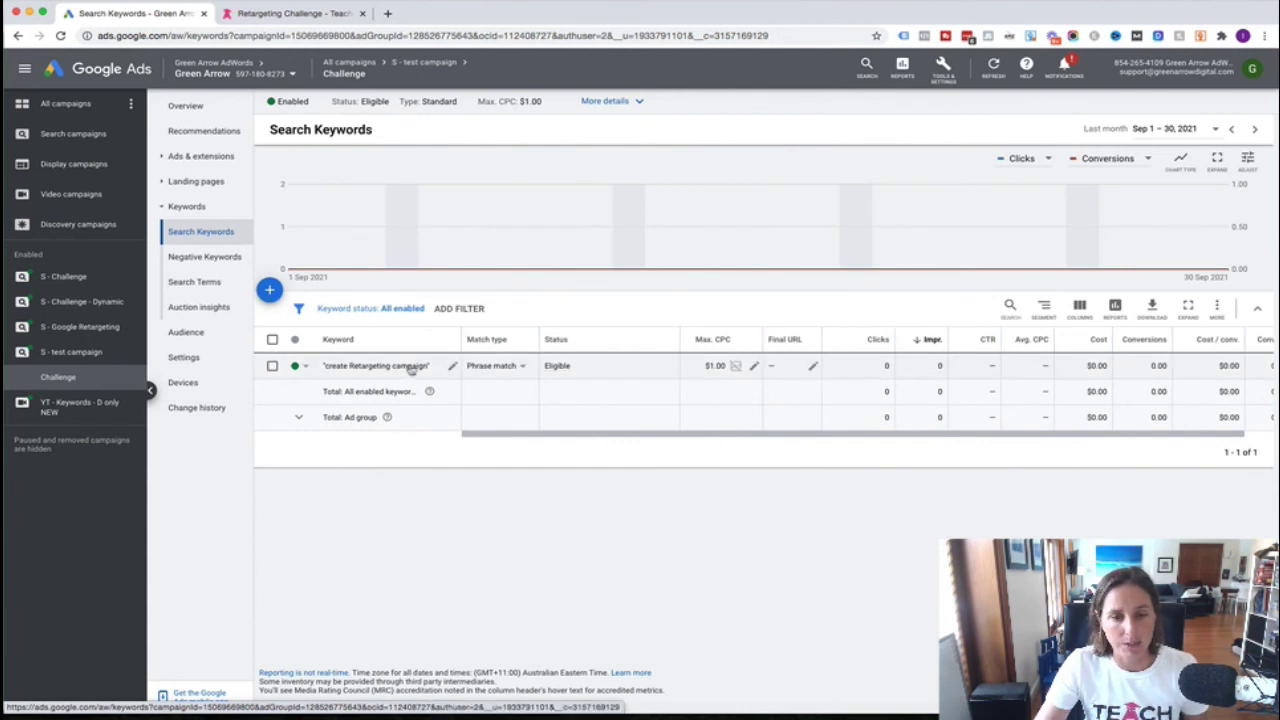
pyautogui.click(184, 160)
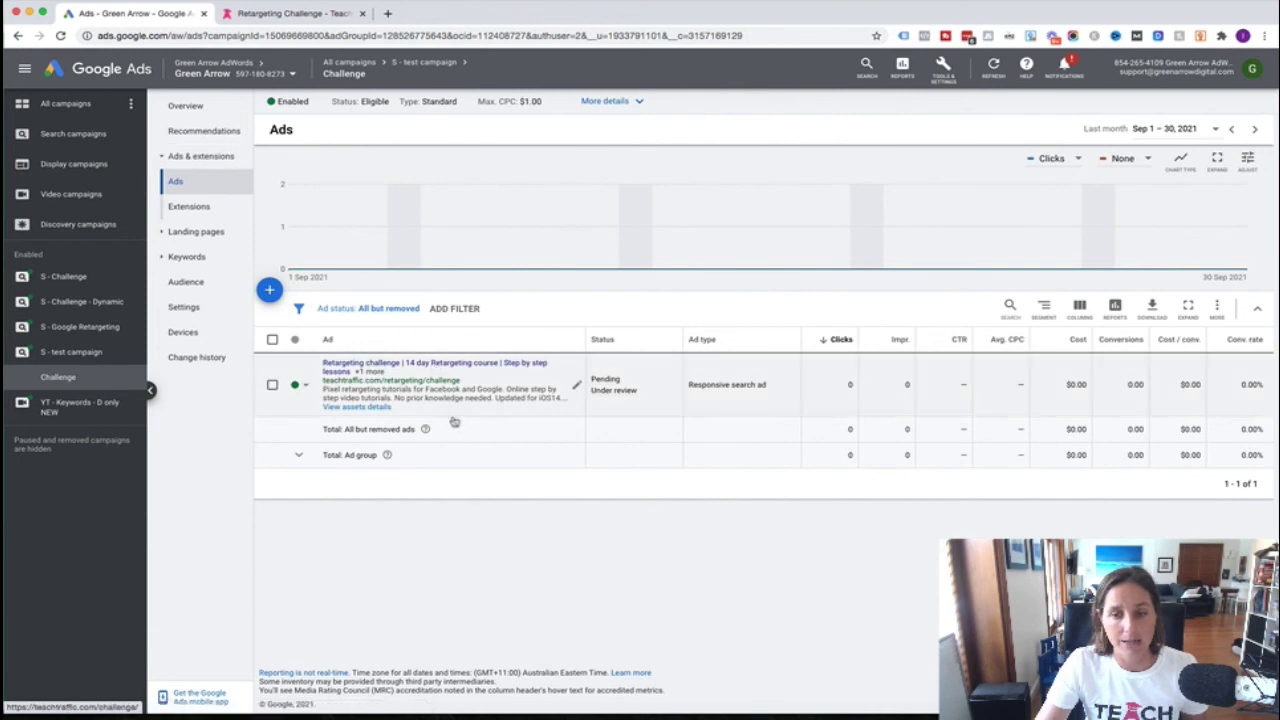